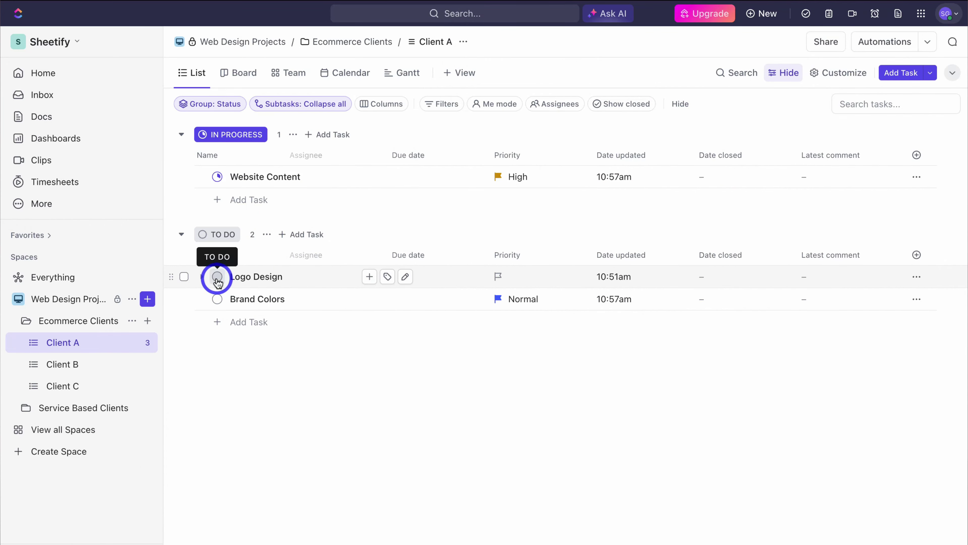
Step: Set Logo Design to IN PROGRESS, move its Board card, and generate AI ecommerce design ideas
{"action": "left_click", "coordinate": [217, 277]}
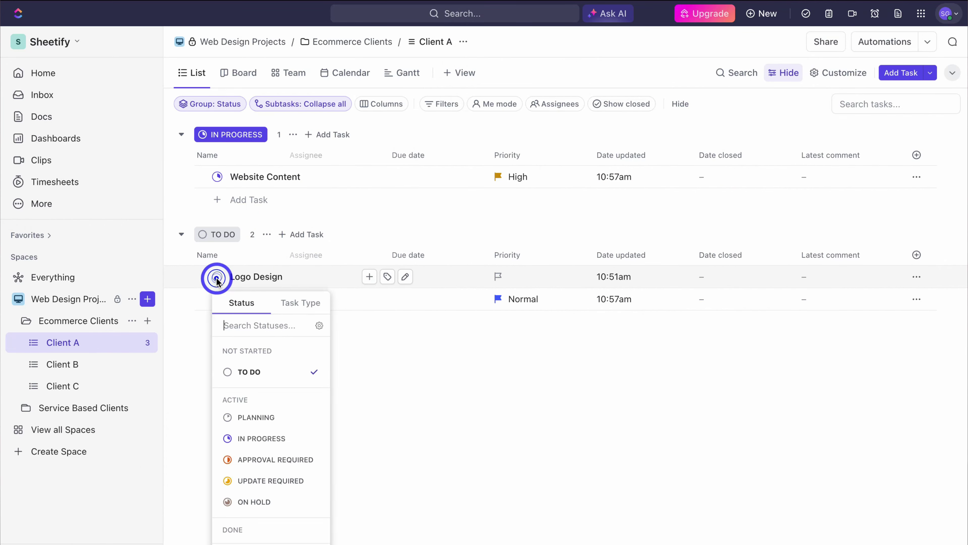
{"action": "left_click", "coordinate": [273, 438]}
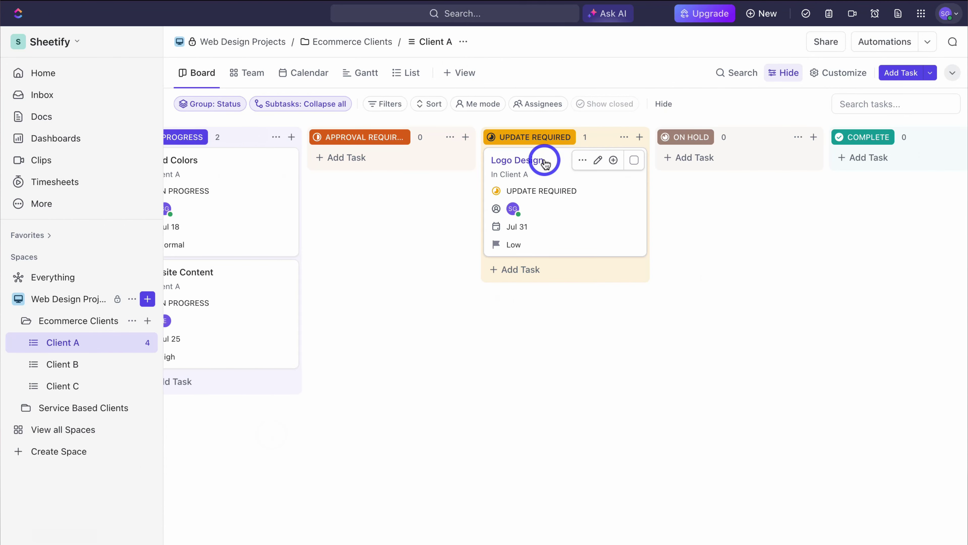
{"action": "left_click_drag", "start_coordinate": [545, 160], "coordinate": [739, 152]}
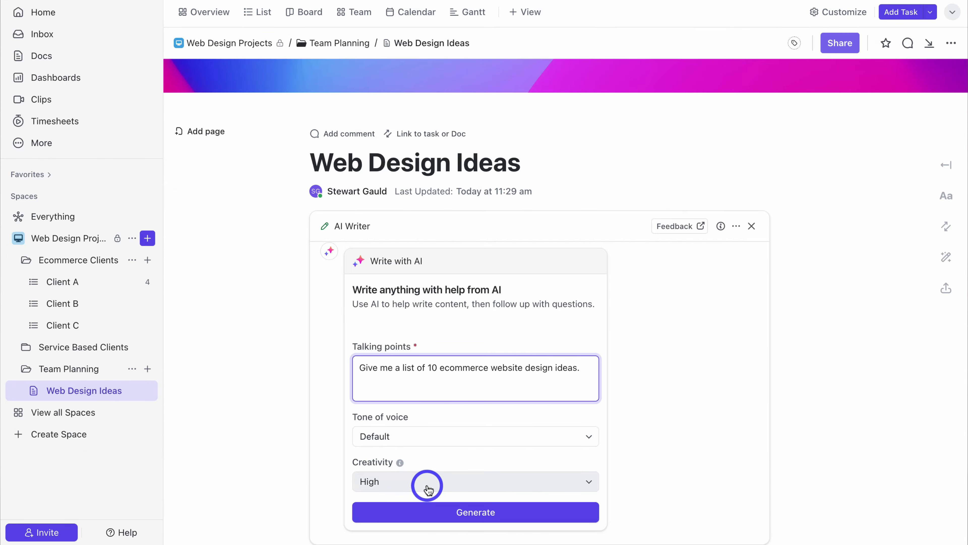
{"action": "left_click", "coordinate": [530, 512]}
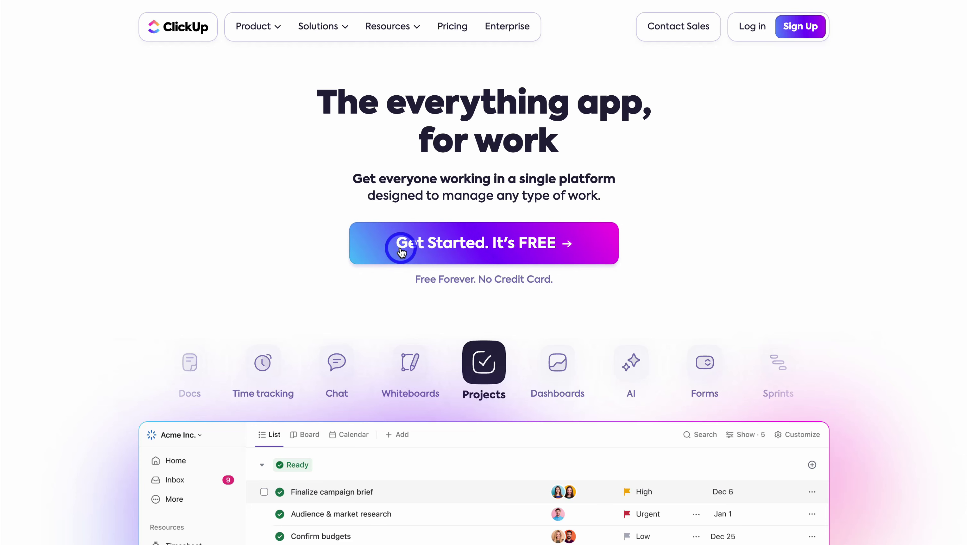
Step: Start the free sign-up with the work email, then create the account with name and password
{"action": "left_click", "coordinate": [598, 259]}
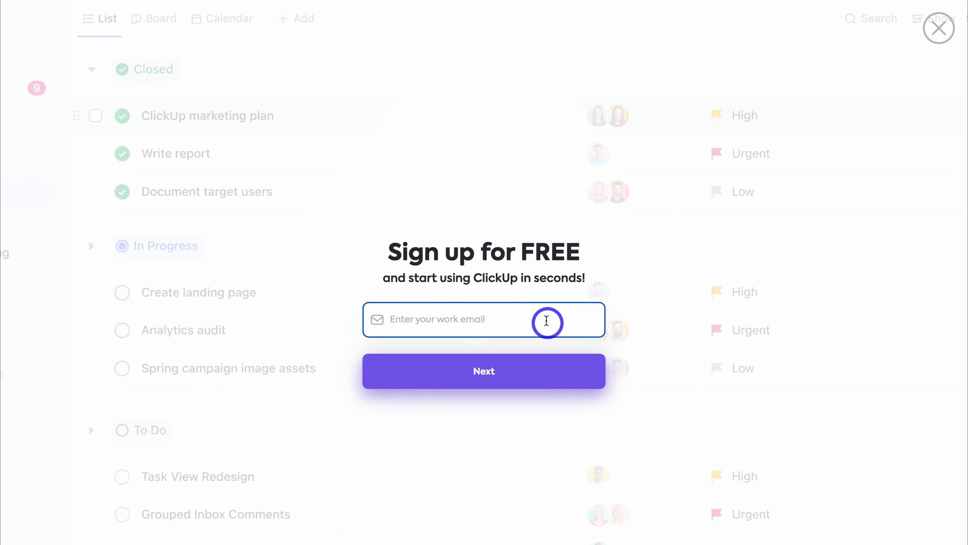
{"action": "left_click", "coordinate": [563, 323]}
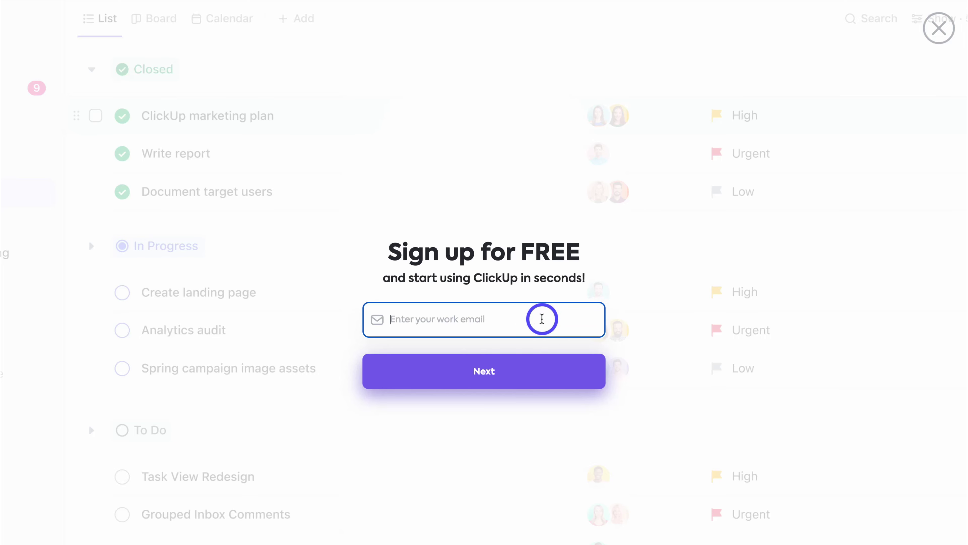
{"action": "left_click", "coordinate": [545, 371]}
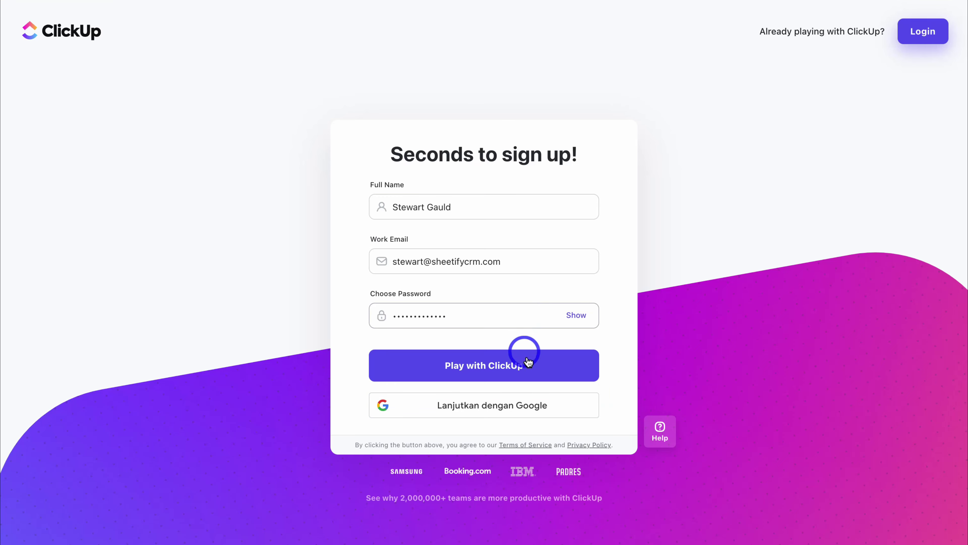
{"action": "left_click", "coordinate": [534, 366]}
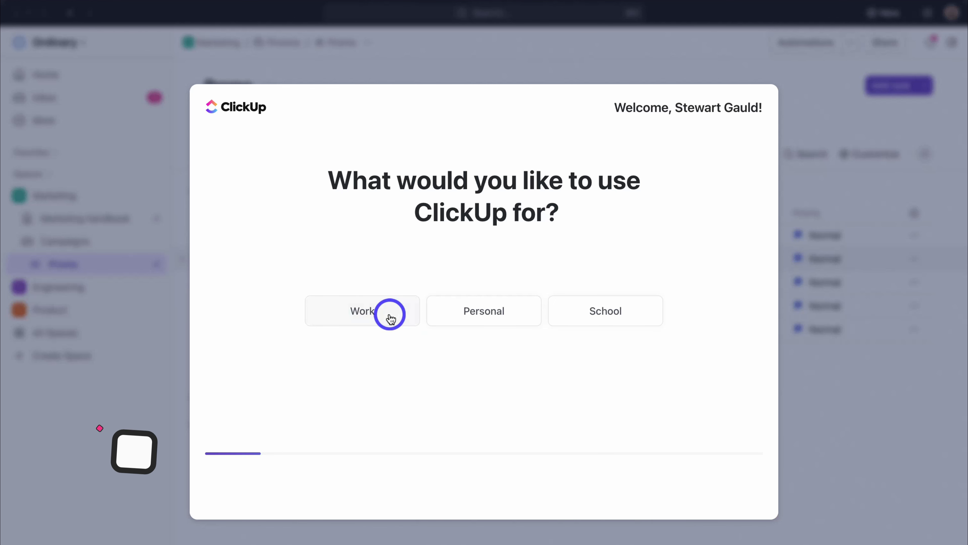
Step: Answer onboarding with Work use, company 1-10, team 2-10, Professional Services, and a referral source
{"action": "left_click", "coordinate": [388, 314]}
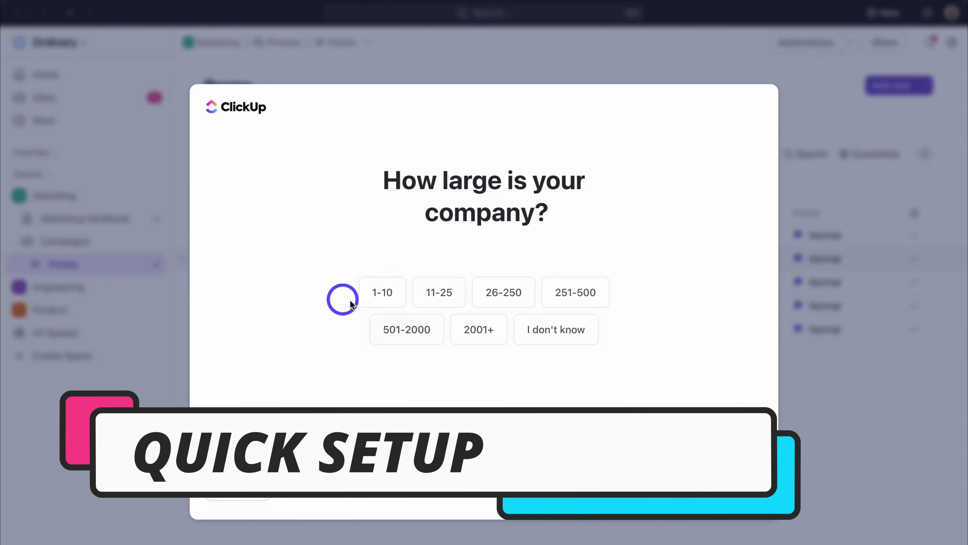
{"action": "left_click", "coordinate": [374, 295]}
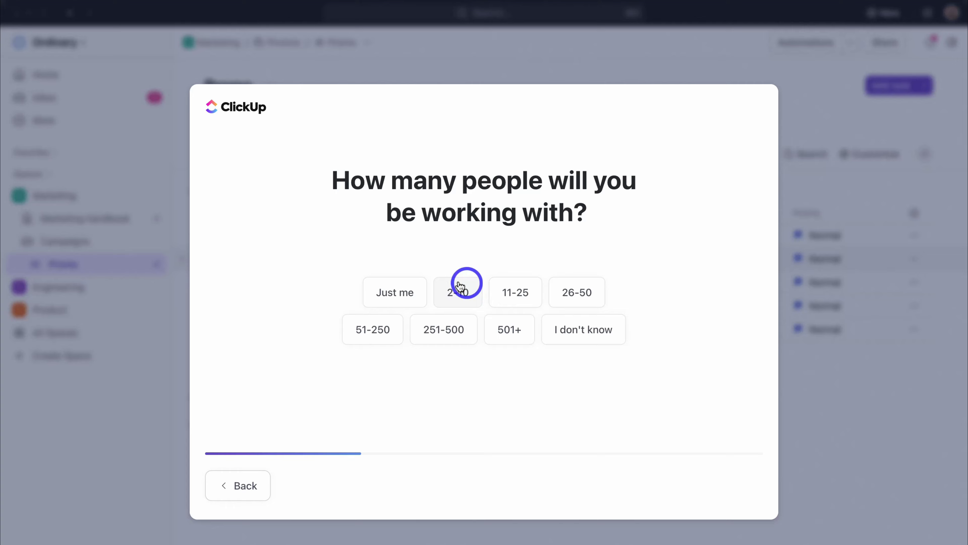
{"action": "left_click", "coordinate": [462, 302]}
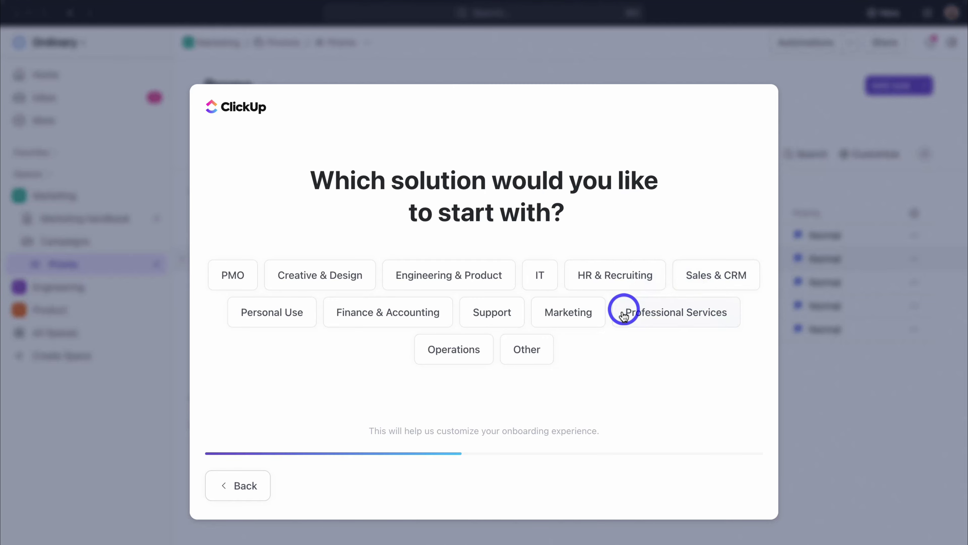
{"action": "left_click", "coordinate": [673, 316]}
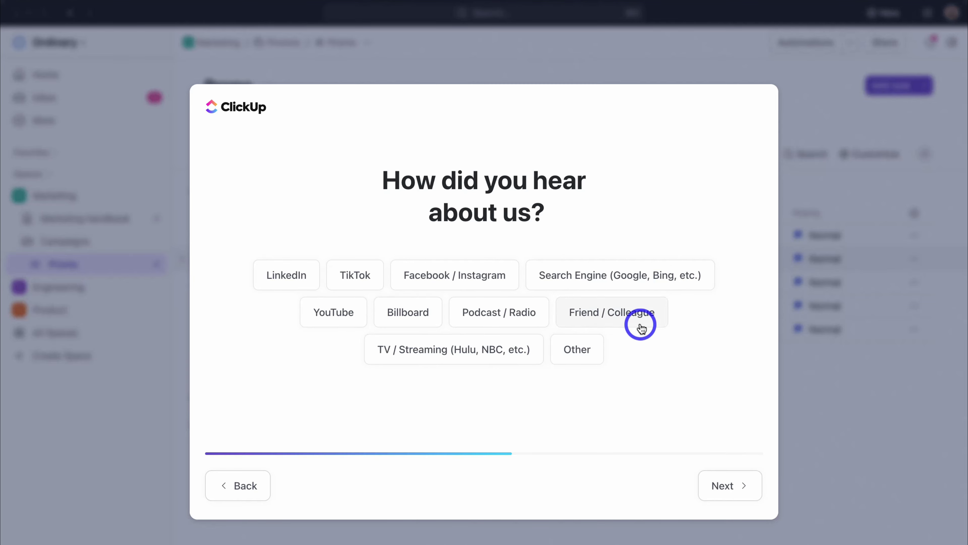
{"action": "left_click", "coordinate": [341, 312]}
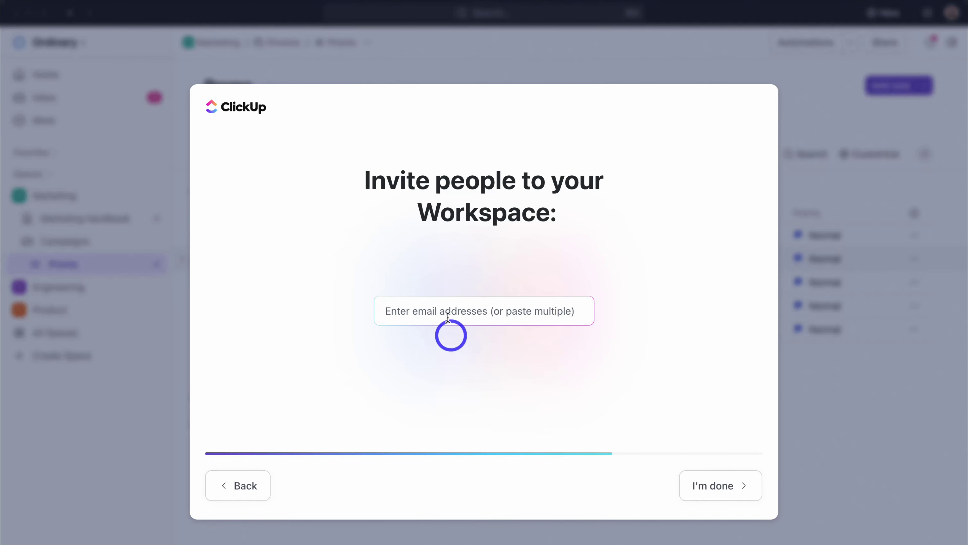
Step: Skip inviting people and choosing tools, then finish onboarding keeping the workspace name Sheetify
{"action": "left_click", "coordinate": [726, 495]}
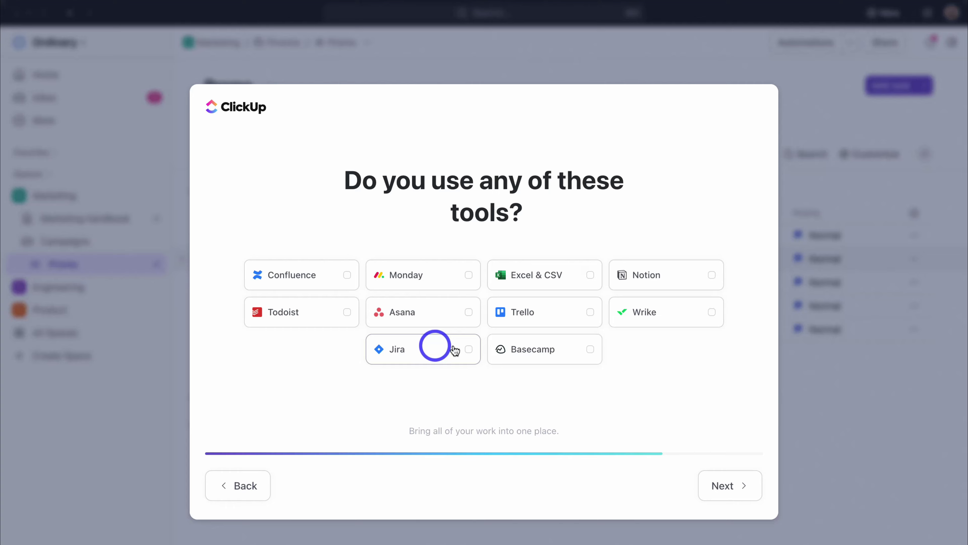
{"action": "left_click", "coordinate": [729, 485]}
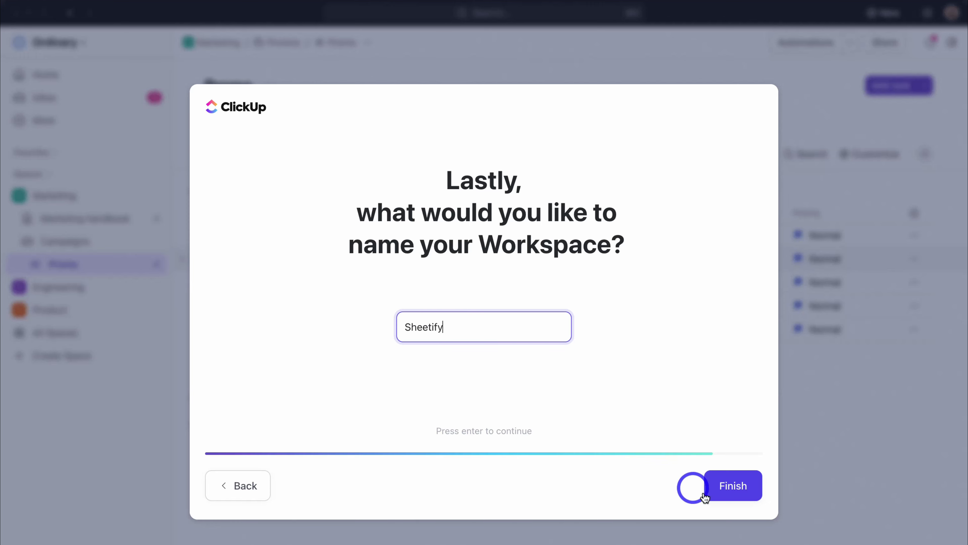
{"action": "left_click", "coordinate": [726, 487]}
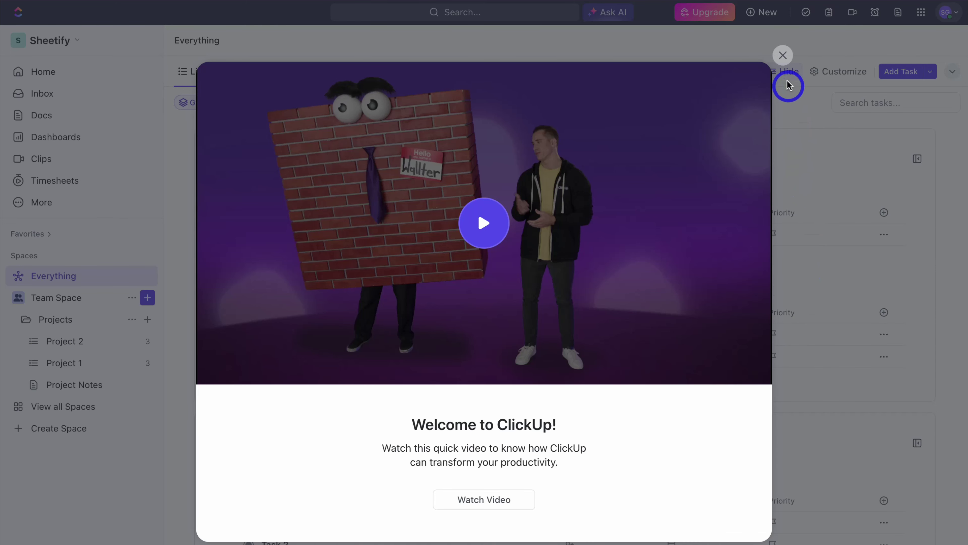
Step: Close the Welcome to ClickUp video popup
{"action": "left_click", "coordinate": [783, 55]}
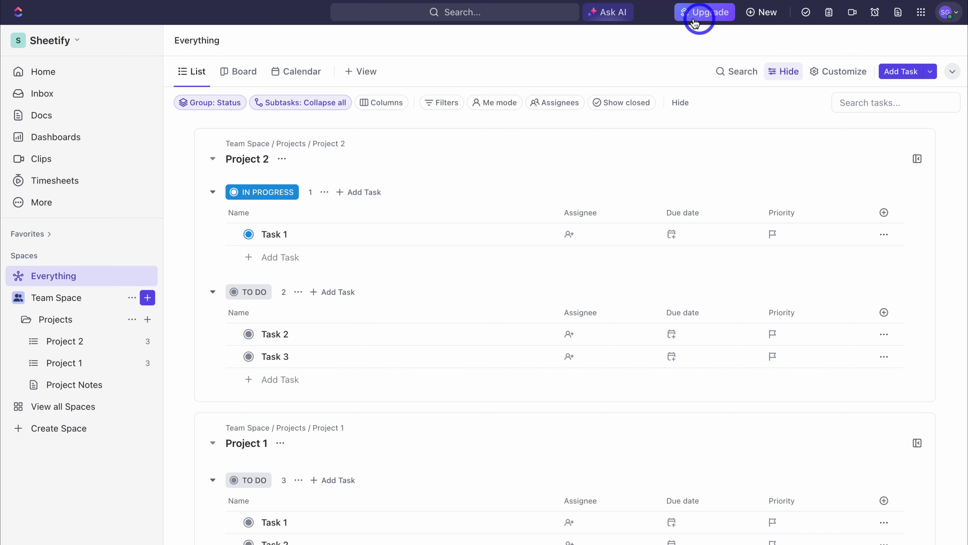
{"action": "left_click", "coordinate": [76, 40]}
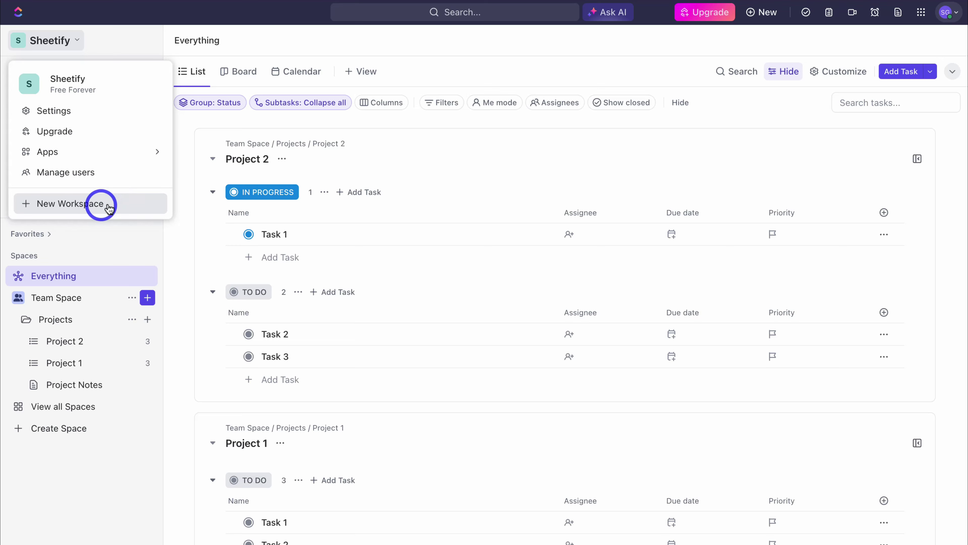
{"action": "left_click", "coordinate": [84, 203]}
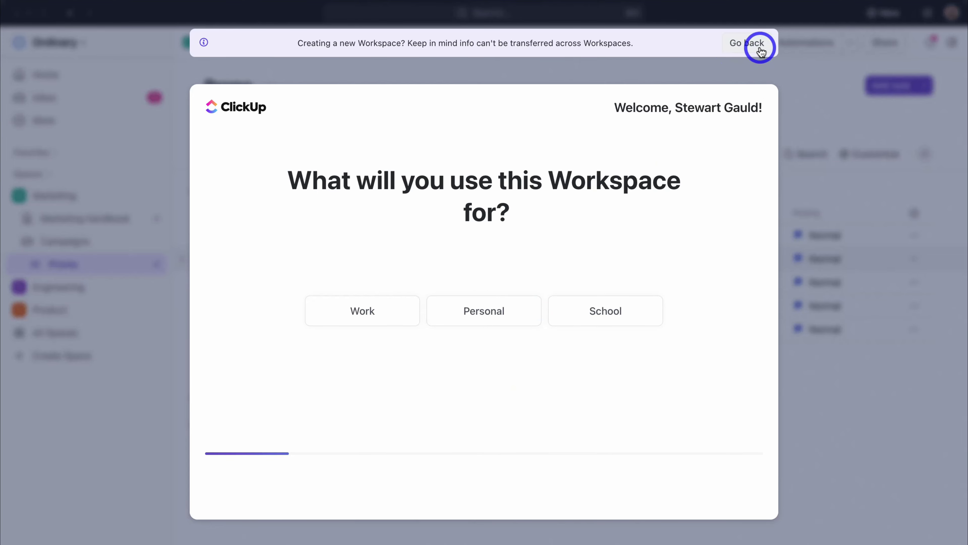
{"action": "left_click", "coordinate": [745, 52]}
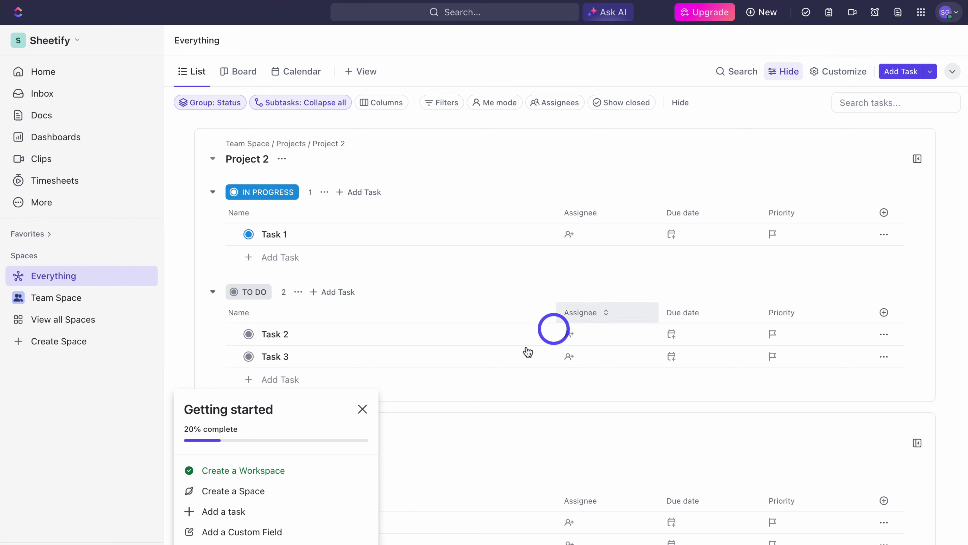
Step: Close the Getting started checklist card
{"action": "left_click", "coordinate": [362, 409]}
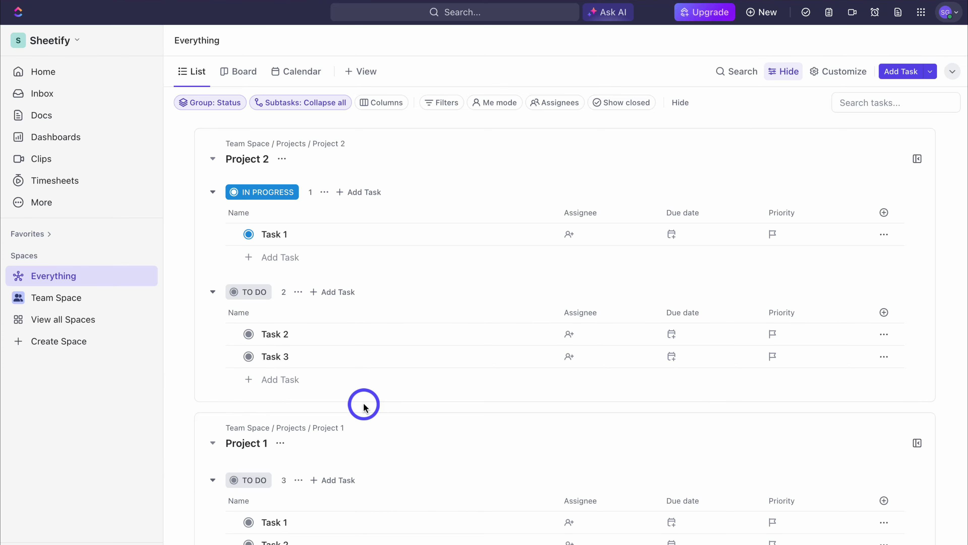
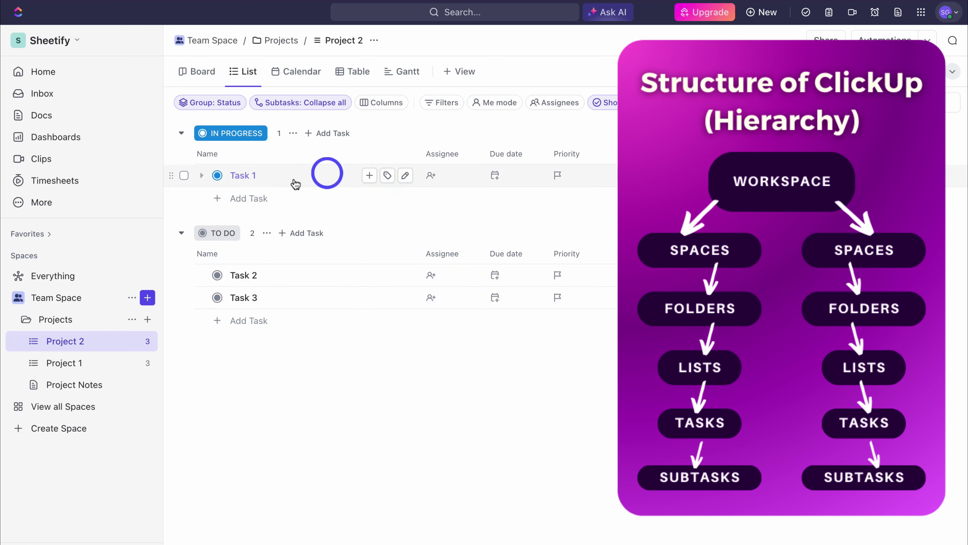
Step: Start an empty subtask row under Task 3, then view and dismiss the Projects create menu
{"action": "mouse_move", "coordinate": [344, 183]}
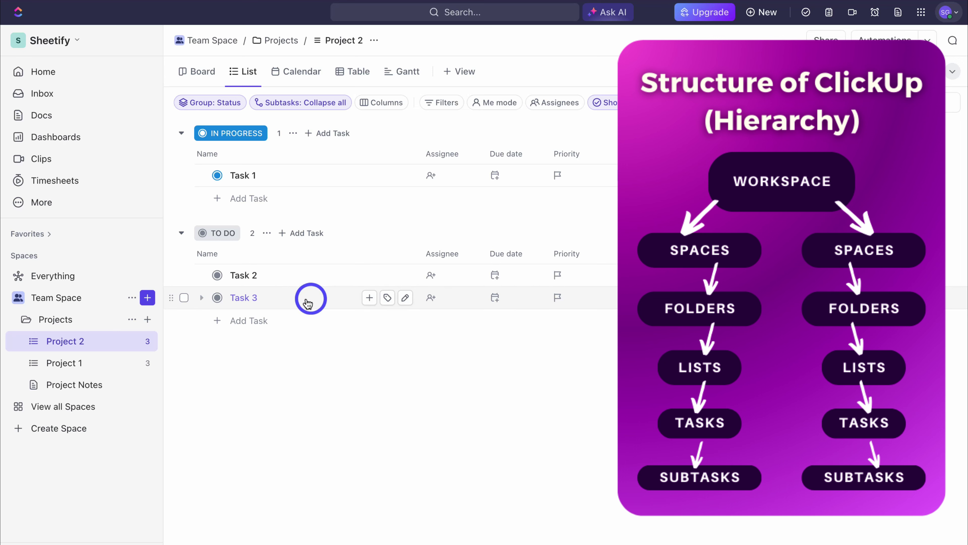
{"action": "left_click", "coordinate": [368, 298]}
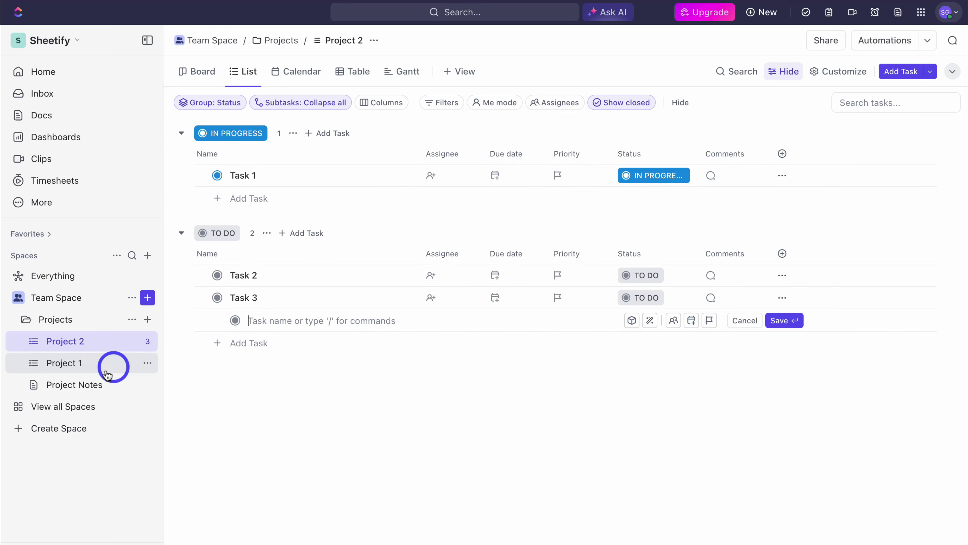
{"action": "left_click", "coordinate": [147, 319]}
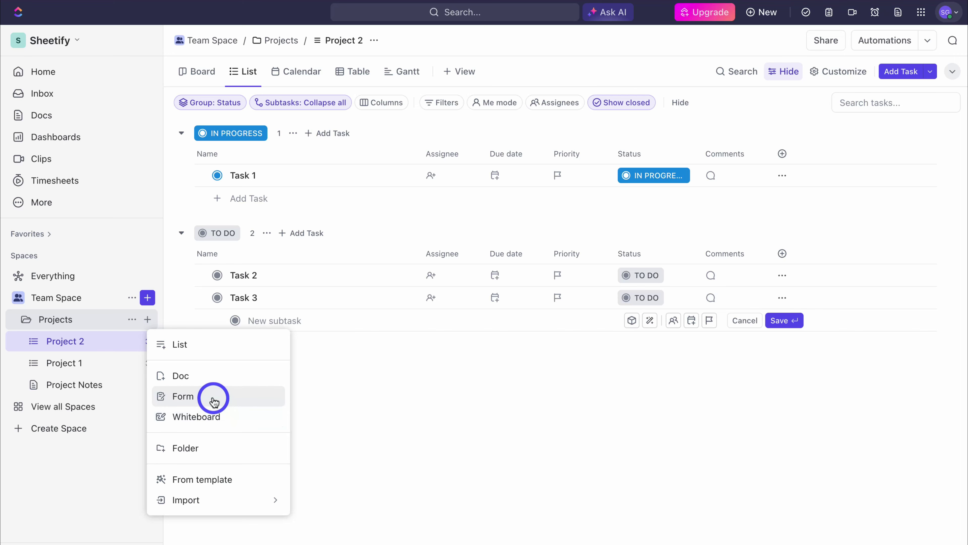
{"action": "left_click", "coordinate": [340, 412]}
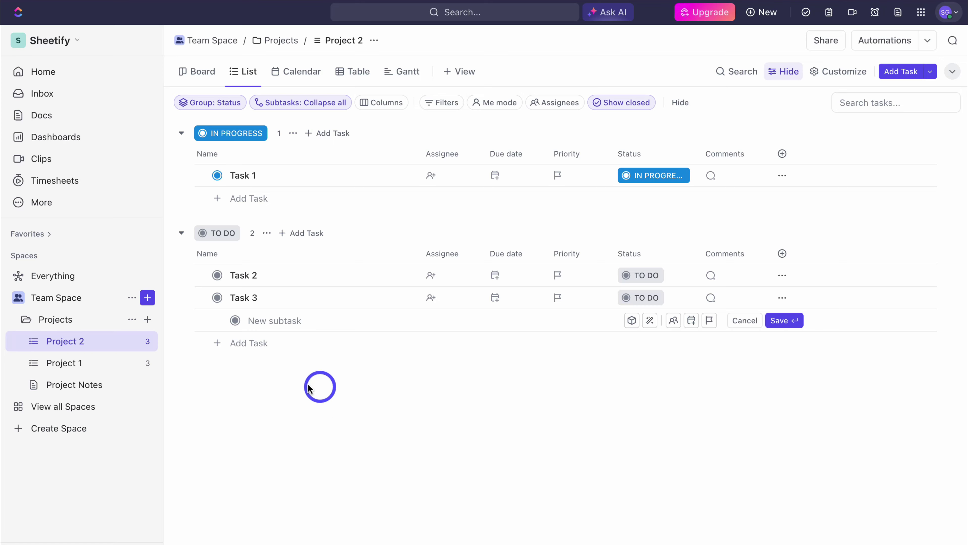
Step: Begin deleting Team Space from its options menu, reaching the name confirmation field
{"action": "left_click", "coordinate": [132, 298]}
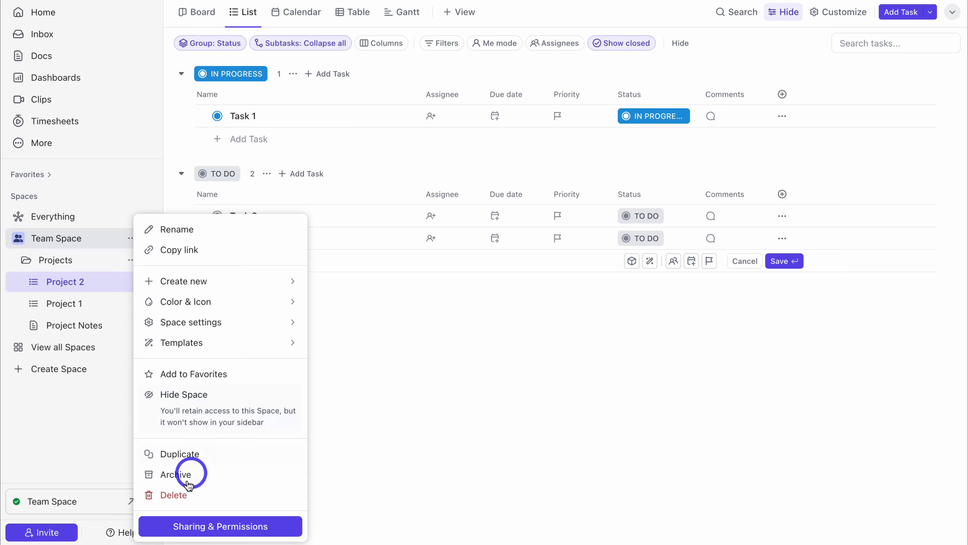
{"action": "left_click", "coordinate": [173, 495]}
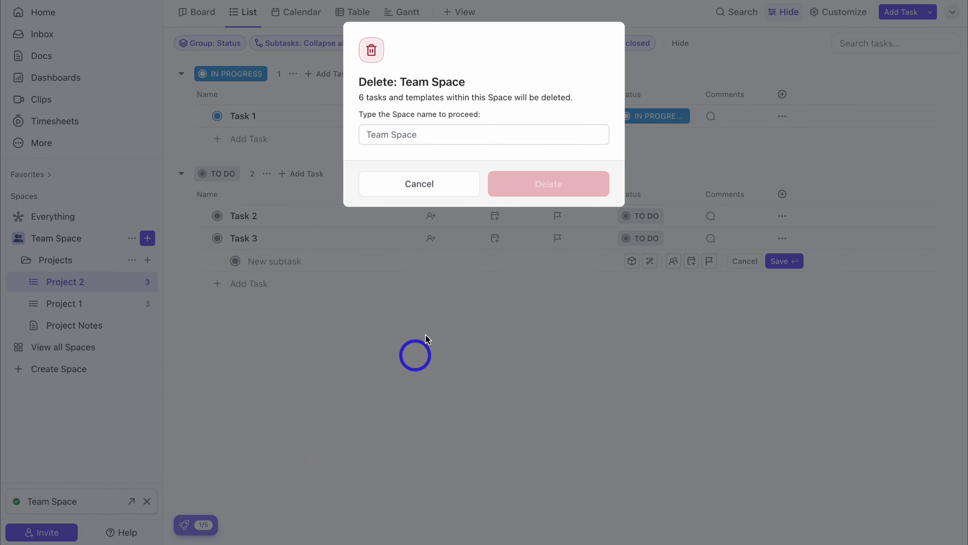
{"action": "left_click", "coordinate": [388, 134]}
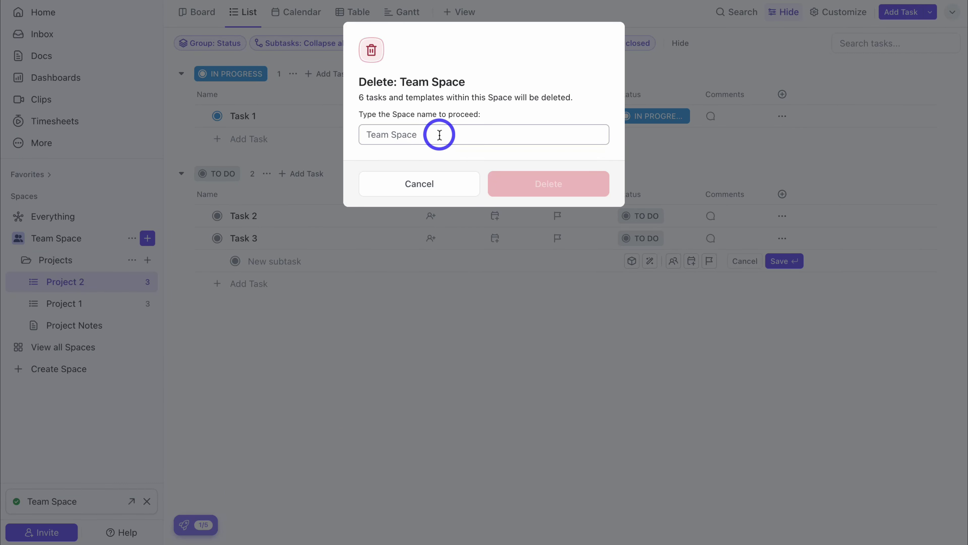
Step: Confirm deleting Team Space by entering its name, then begin a new space
{"action": "type", "text": "Team Space"}
{"action": "left_click", "coordinate": [515, 180]}
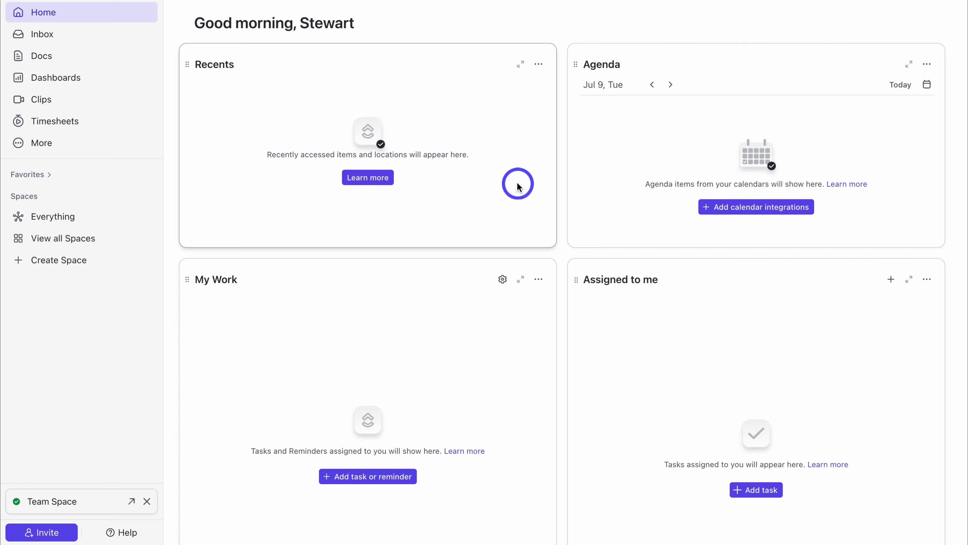
{"action": "mouse_move", "coordinate": [134, 196]}
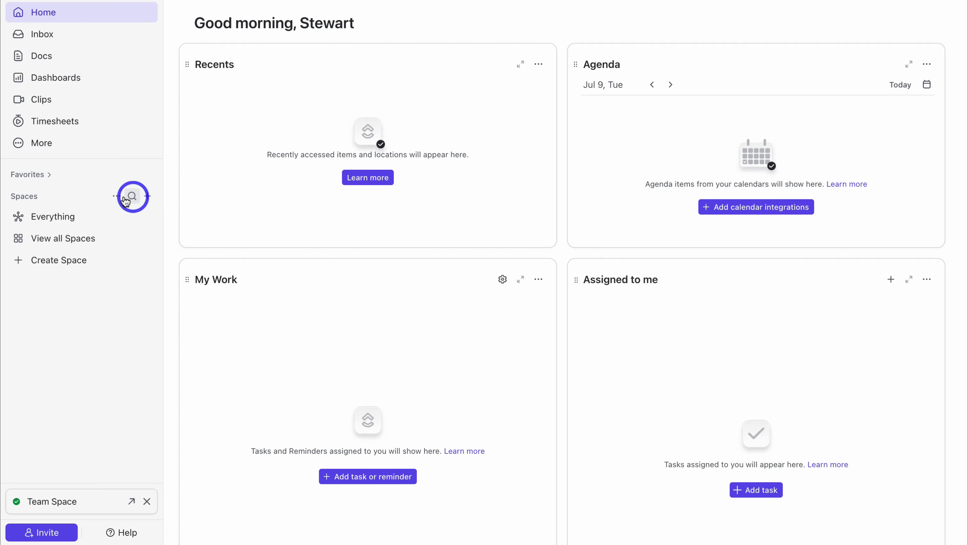
{"action": "left_click", "coordinate": [149, 197]}
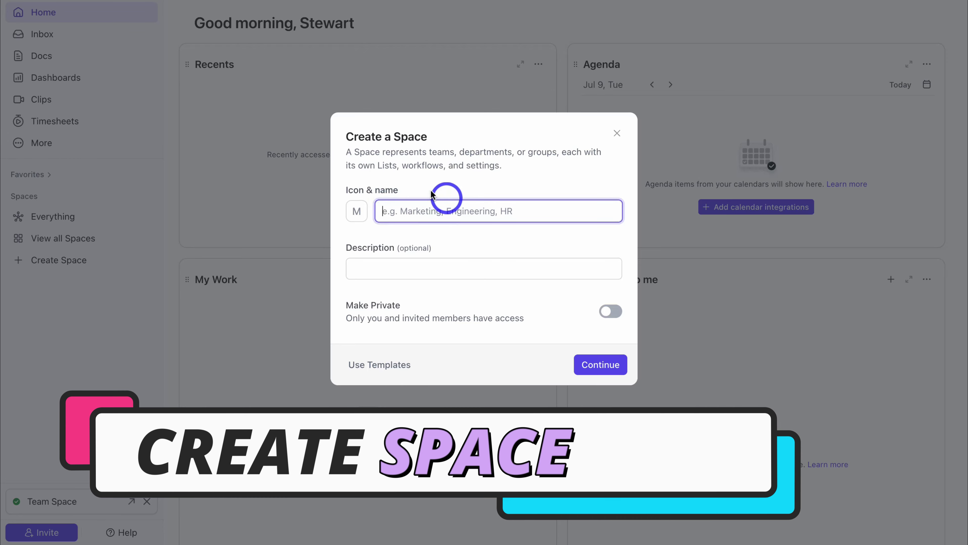
Step: Name the space Web Design Projects with a blue colour and monitor icon
{"action": "type", "text": "Web Design Projects"}
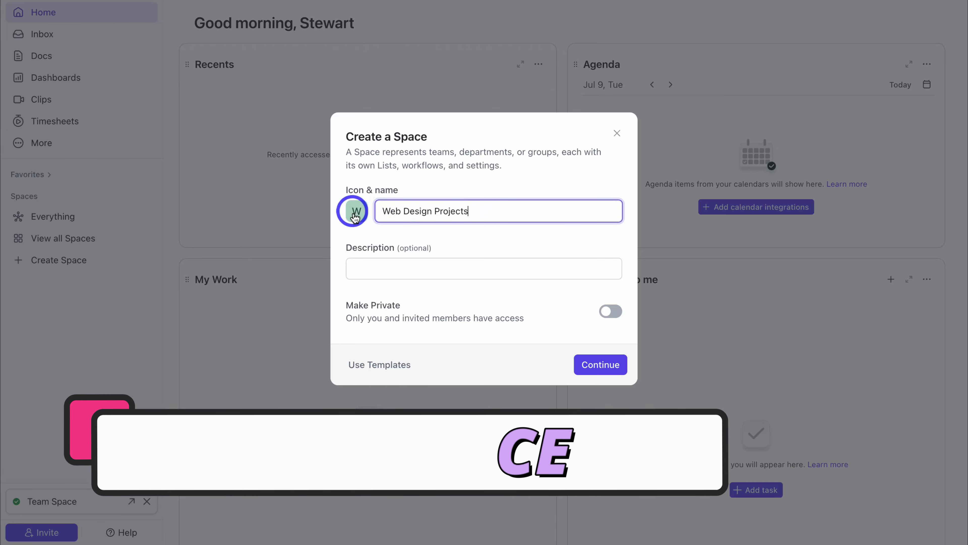
{"action": "left_click", "coordinate": [357, 211]}
{"action": "left_click", "coordinate": [398, 263]}
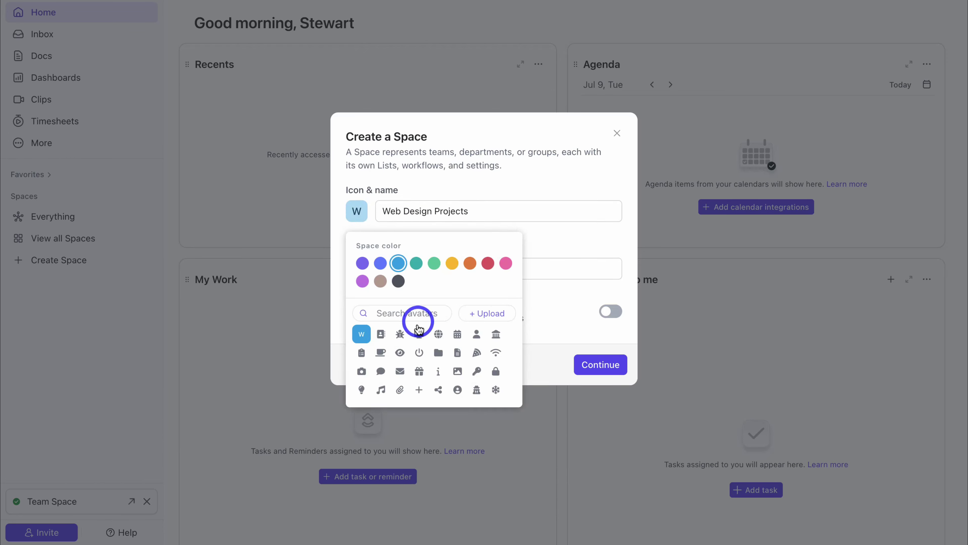
{"action": "left_click", "coordinate": [419, 334]}
{"action": "left_click", "coordinate": [557, 246]}
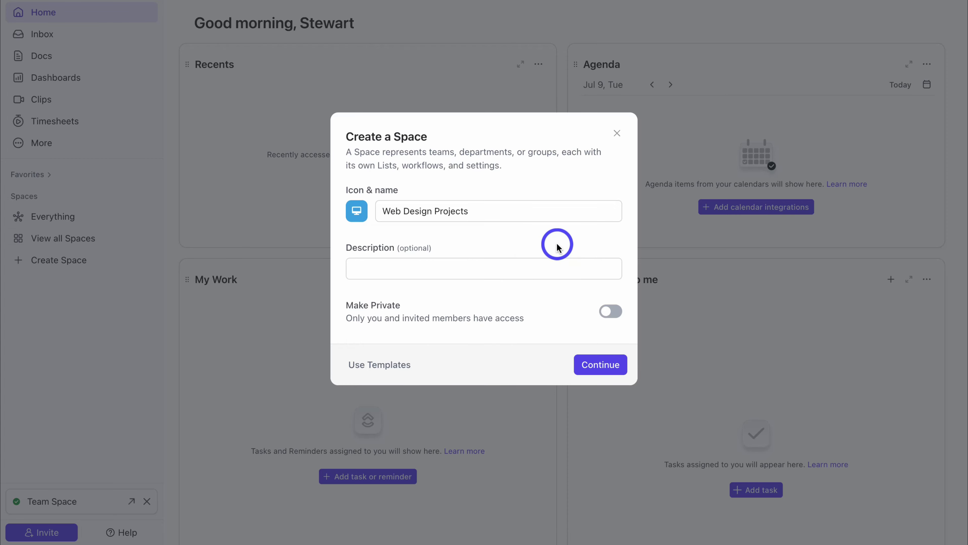
Step: Paste the web-design description, make the space private, and continue to workflow setup
{"action": "left_click", "coordinate": [494, 269]}
{"action": "key", "text": "super+v"}
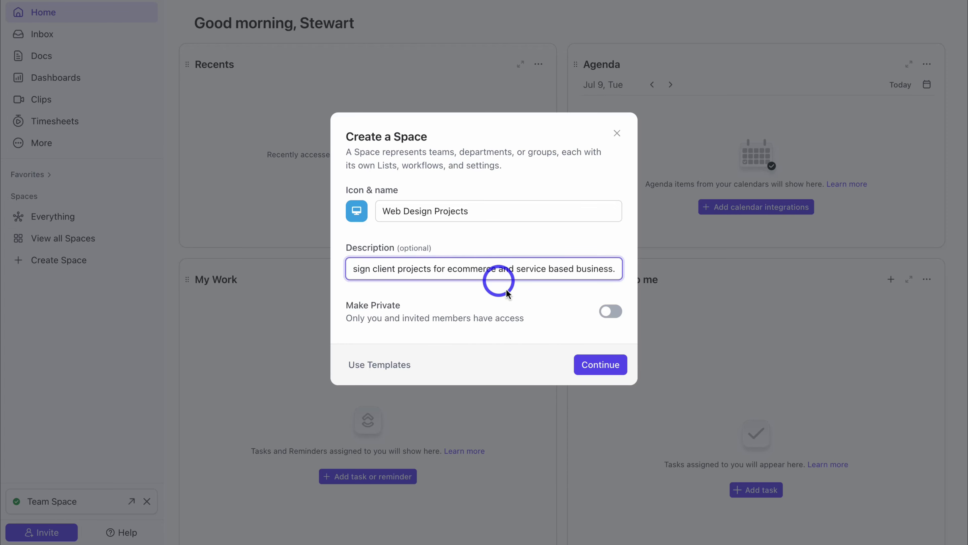
{"action": "left_click", "coordinate": [610, 314]}
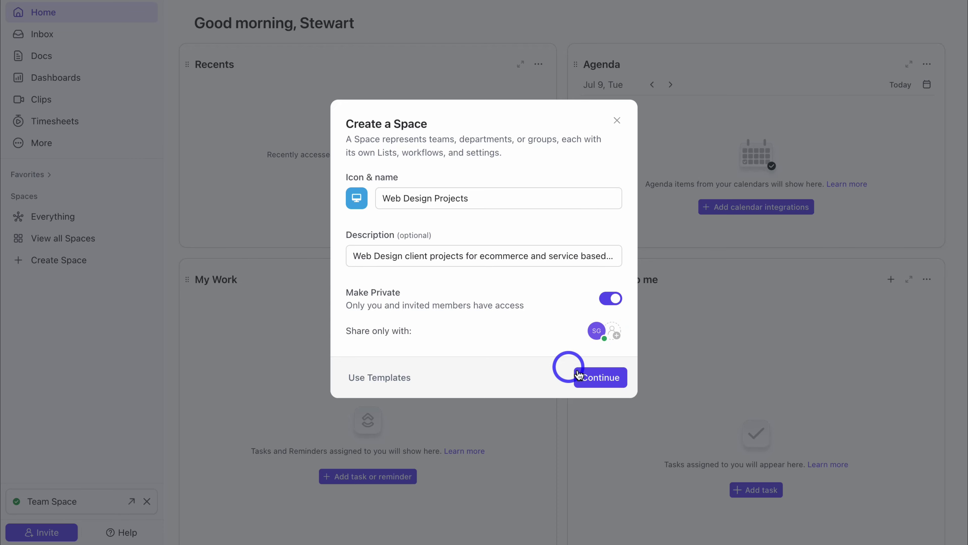
{"action": "left_click", "coordinate": [601, 377]}
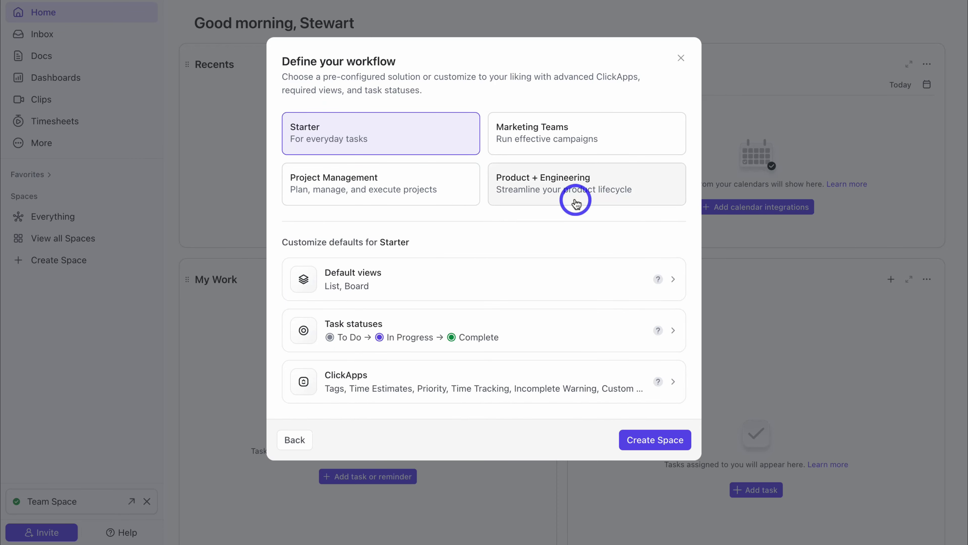
Step: Pick the Project Management workflow, review its default views, and open its task statuses
{"action": "left_click", "coordinate": [405, 186]}
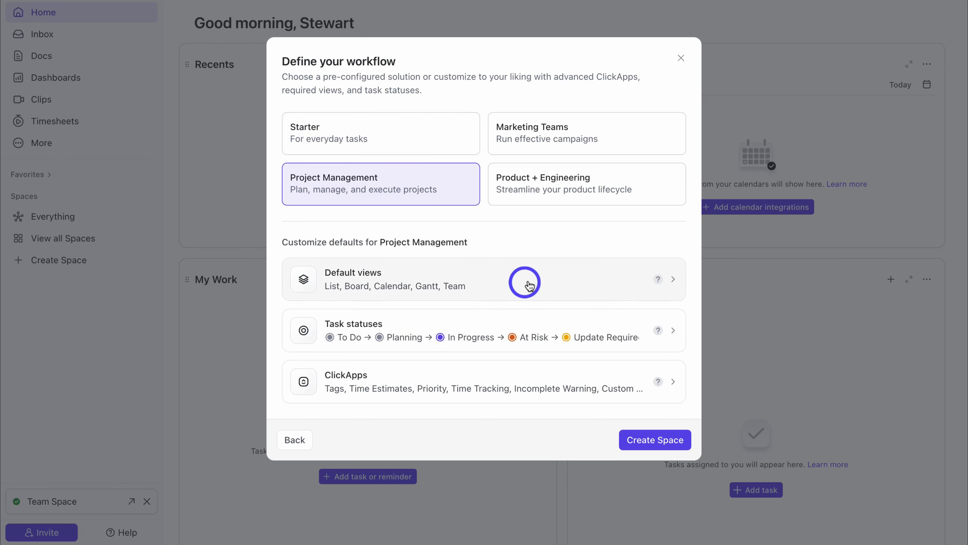
{"action": "left_click", "coordinate": [506, 279]}
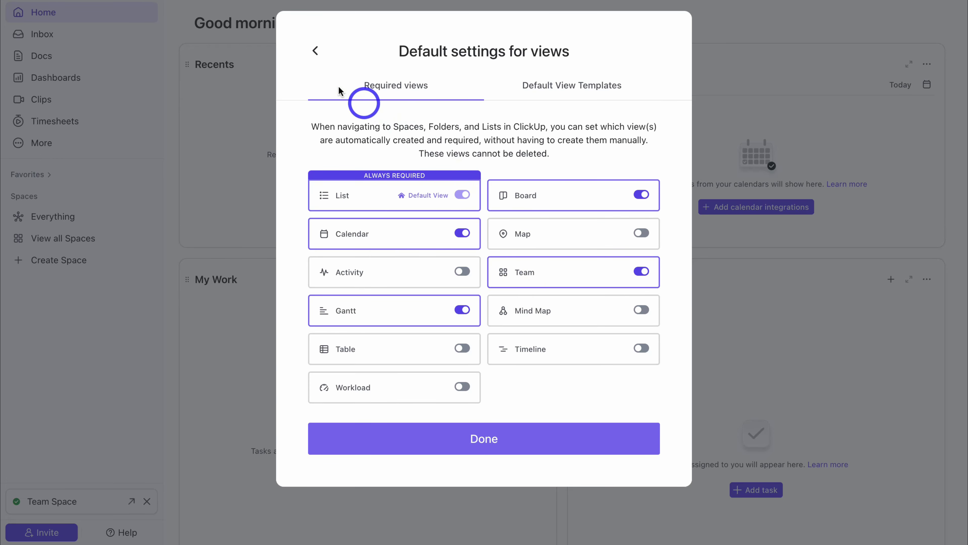
{"action": "left_click", "coordinate": [315, 51]}
{"action": "left_click", "coordinate": [393, 322]}
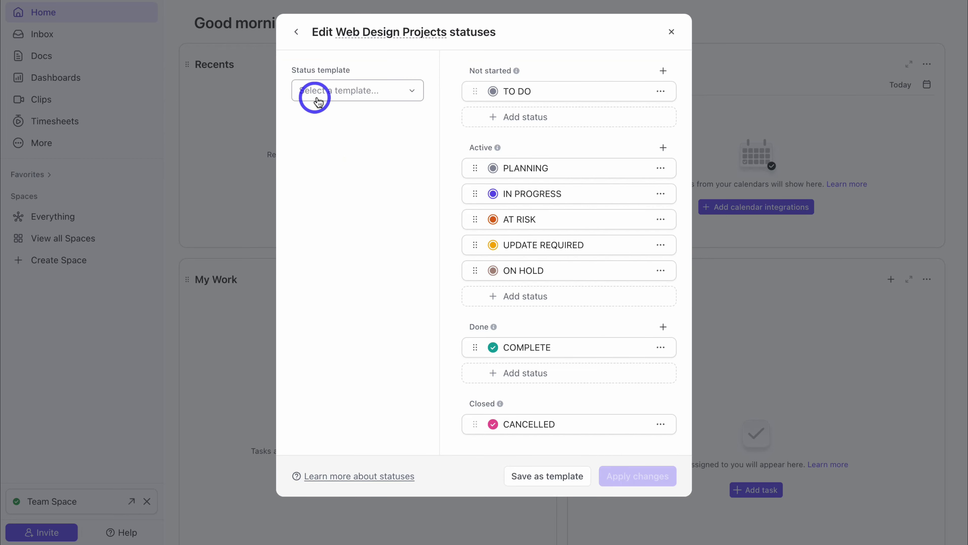
Step: Rename the AT RISK status to APPROVAL REQUIRED, move ON HOLD higher, and apply the changes
{"action": "left_click", "coordinate": [325, 93]}
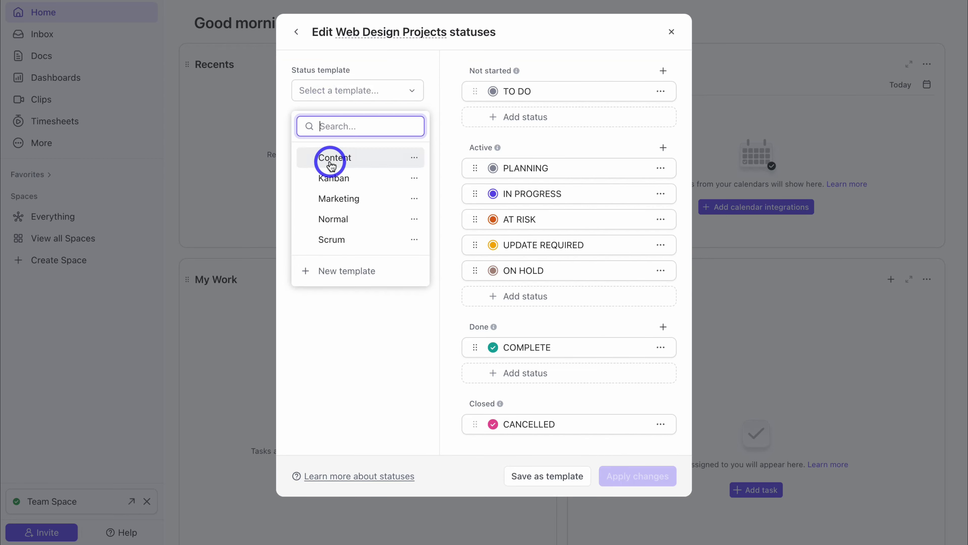
{"action": "left_click", "coordinate": [328, 316]}
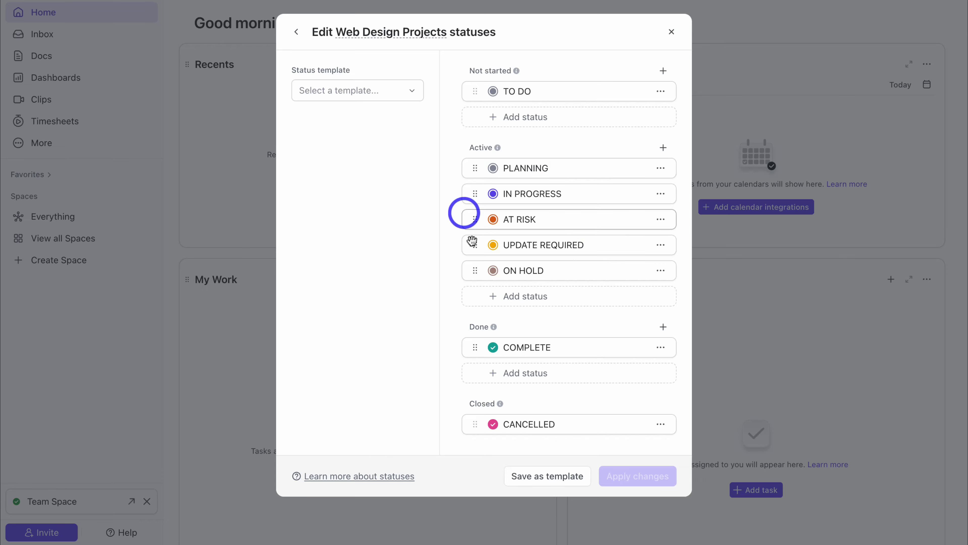
{"action": "left_click", "coordinate": [660, 219]}
{"action": "left_click", "coordinate": [646, 251]}
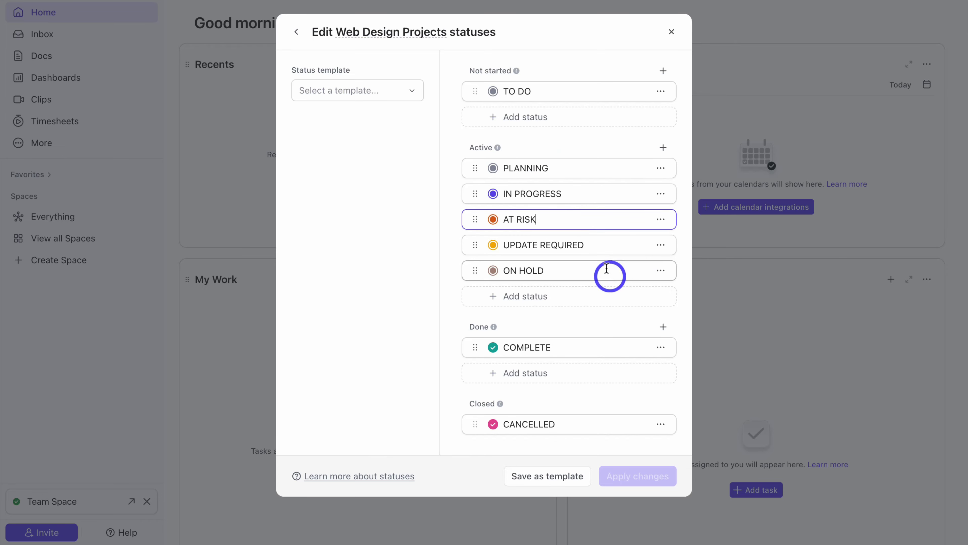
{"action": "left_click_drag", "start_coordinate": [529, 218], "coordinate": [507, 217]}
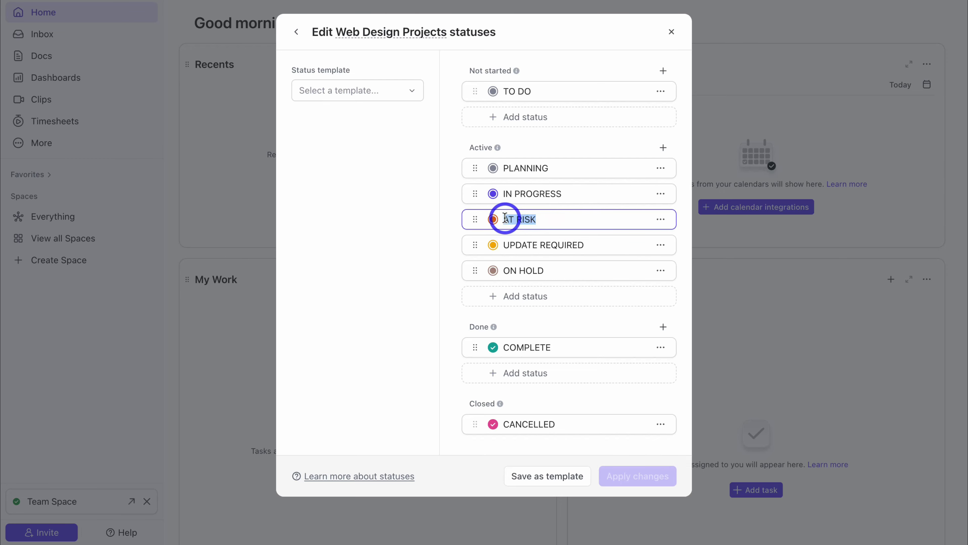
{"action": "type", "text": "APPROVAL REQUIRED"}
{"action": "left_click_drag", "start_coordinate": [474, 270], "coordinate": [467, 275]}
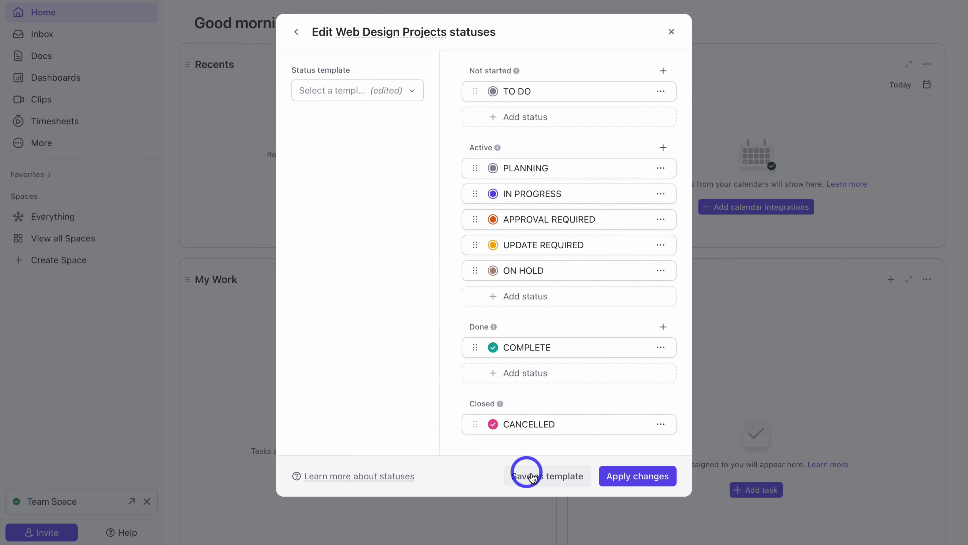
{"action": "left_click", "coordinate": [651, 482]}
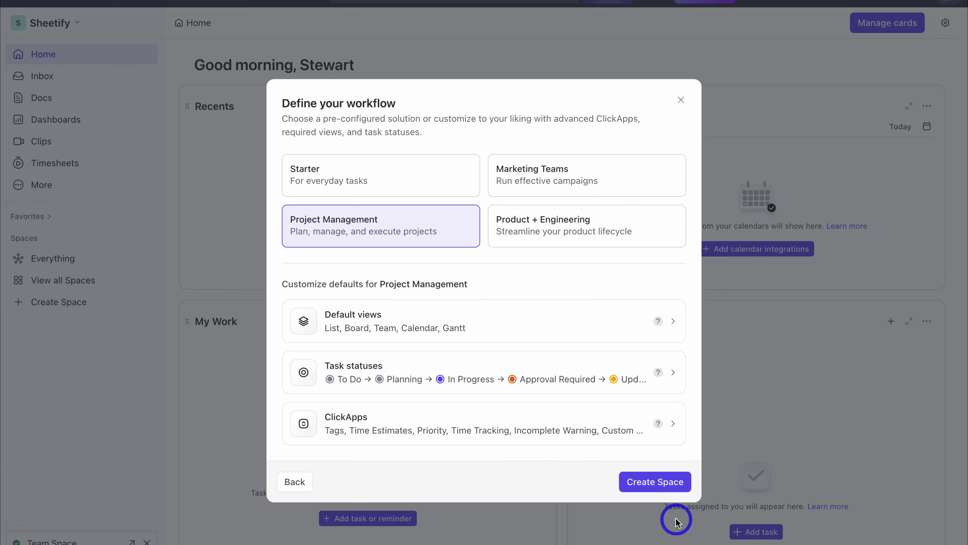
Step: Create the Web Design Projects space, open its default List, and start renaming it
{"action": "left_click", "coordinate": [652, 483]}
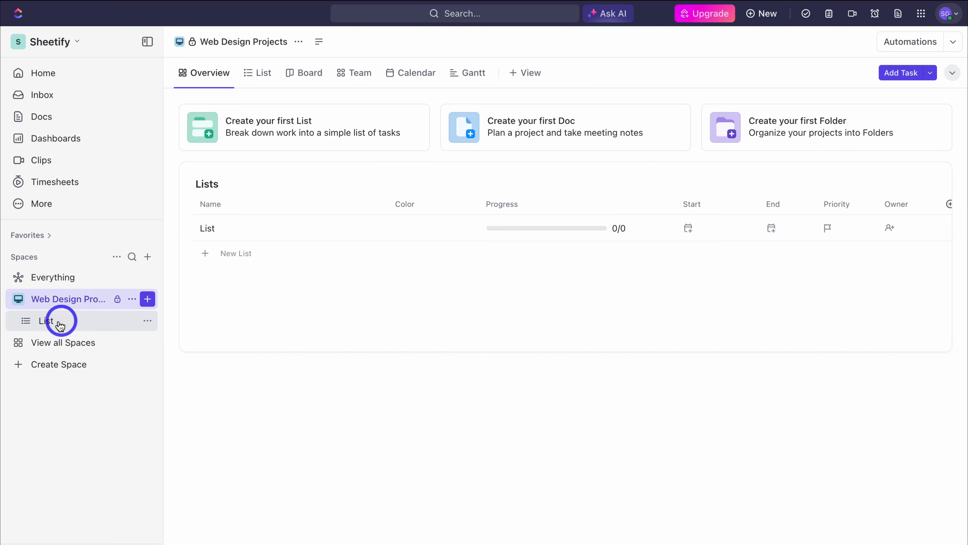
{"action": "left_click", "coordinate": [81, 322]}
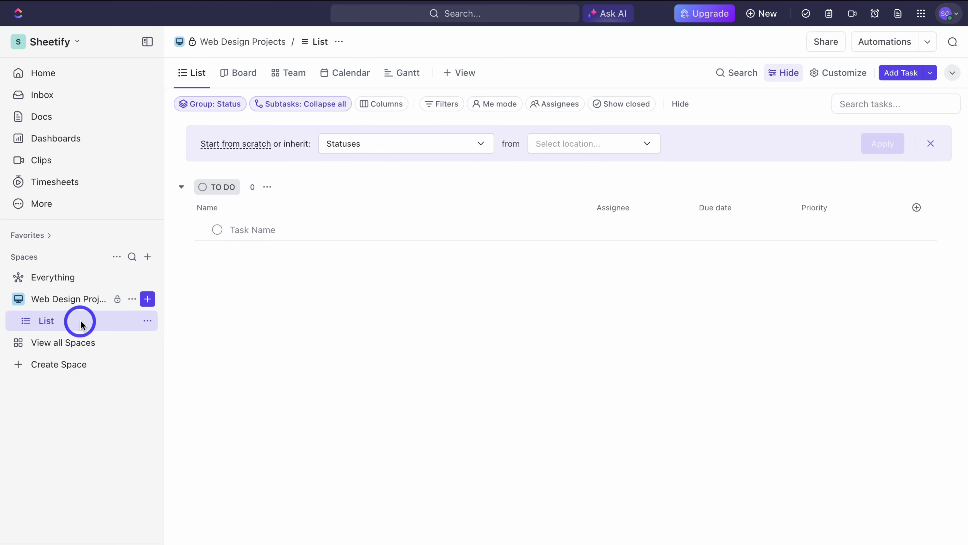
{"action": "left_click", "coordinate": [153, 322]}
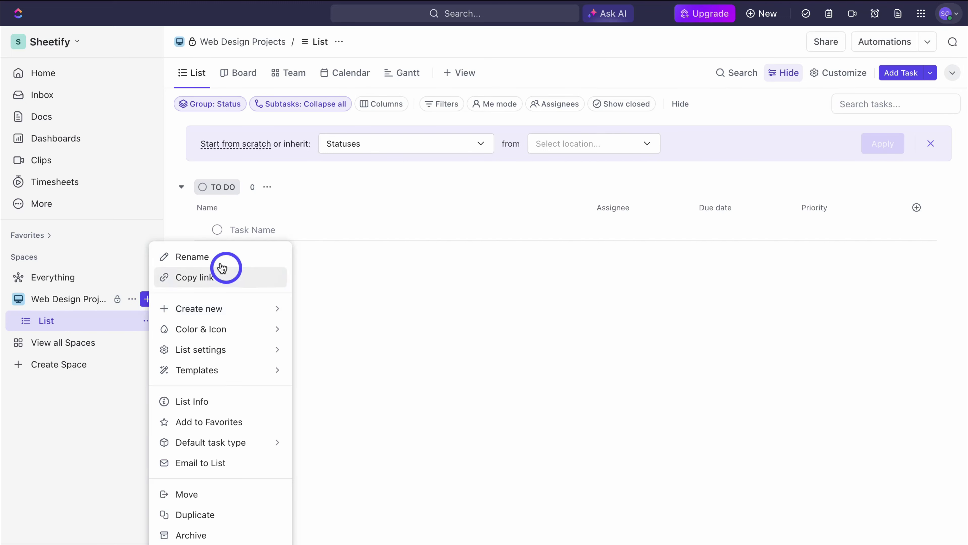
{"action": "left_click", "coordinate": [232, 257]}
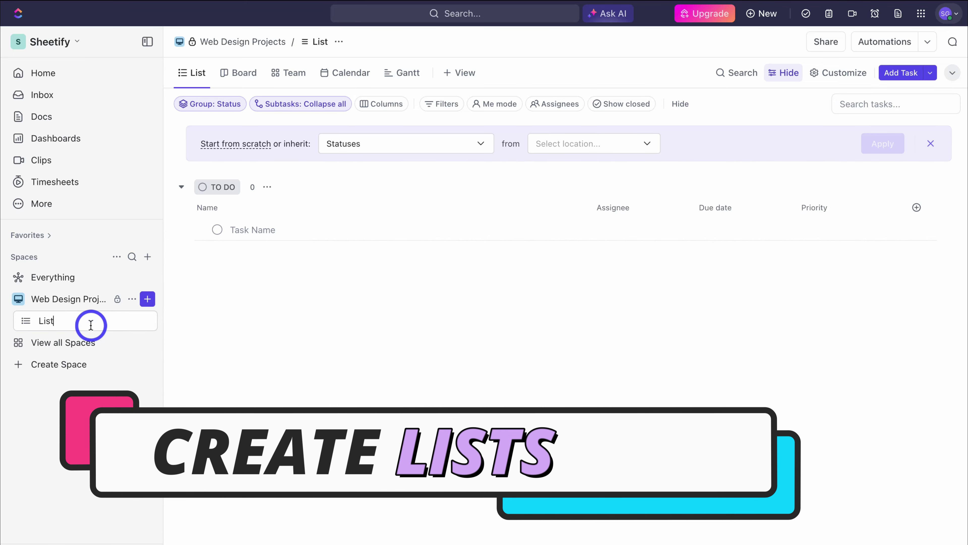
Step: Rename the default list to Client A
{"action": "key", "text": "BackSpace"}
{"action": "key", "text": "BackSpace"}
{"action": "key", "text": "BackSpace"}
{"action": "key", "text": "BackSpace"}
{"action": "type", "text": "Client A"}
{"action": "left_click", "coordinate": [194, 324]}
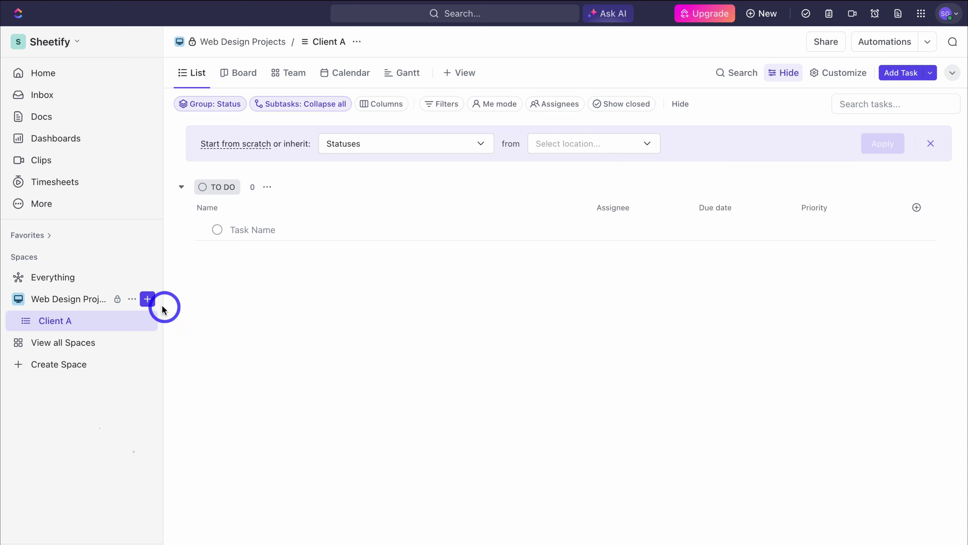
Step: Add a new list named Client B to the space, then begin another list
{"action": "left_click", "coordinate": [148, 298]}
{"action": "left_click", "coordinate": [189, 321]}
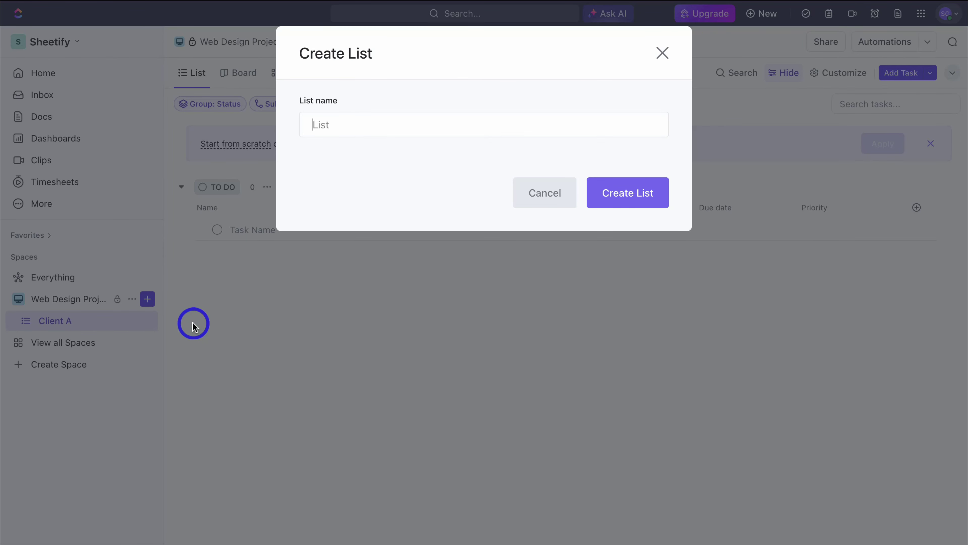
{"action": "type", "text": "Client B"}
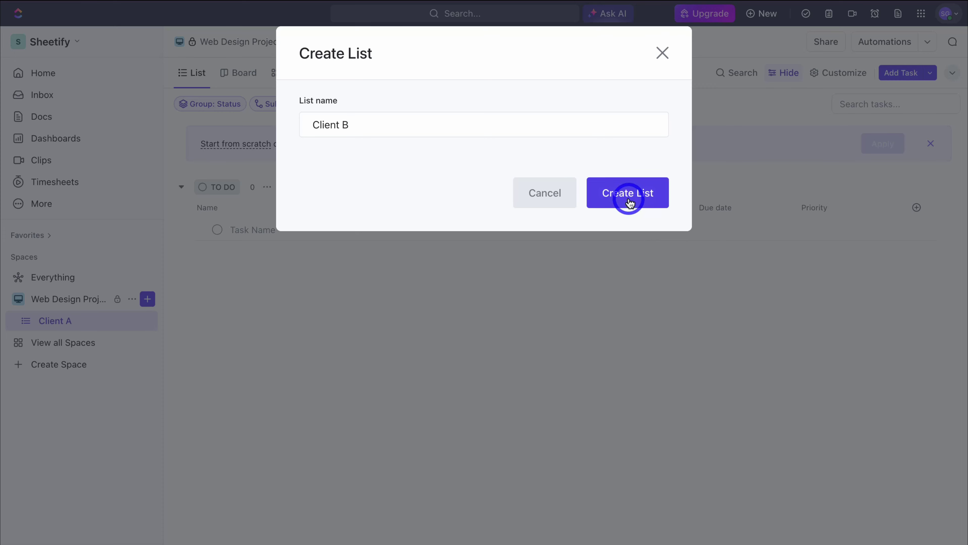
{"action": "left_click", "coordinate": [629, 194]}
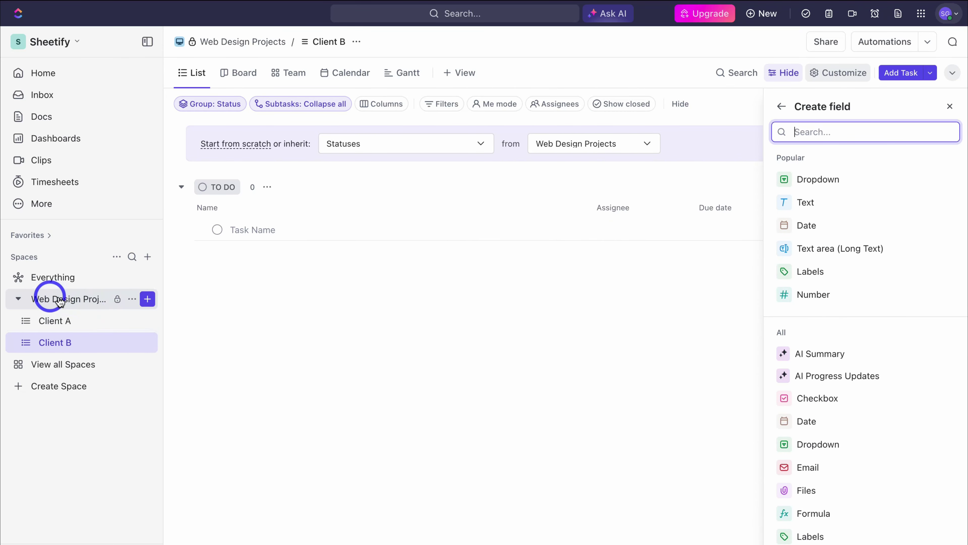
{"action": "left_click", "coordinate": [653, 318]}
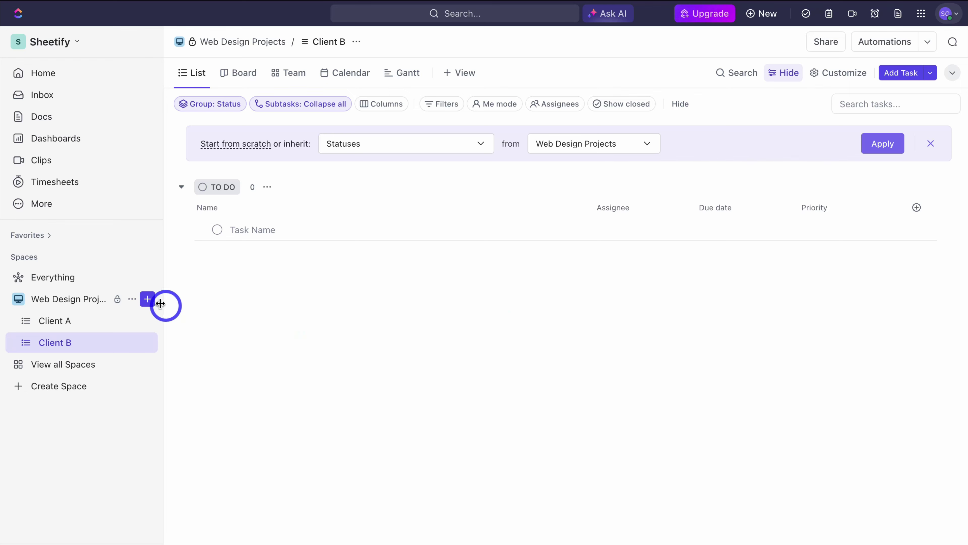
{"action": "left_click", "coordinate": [148, 299]}
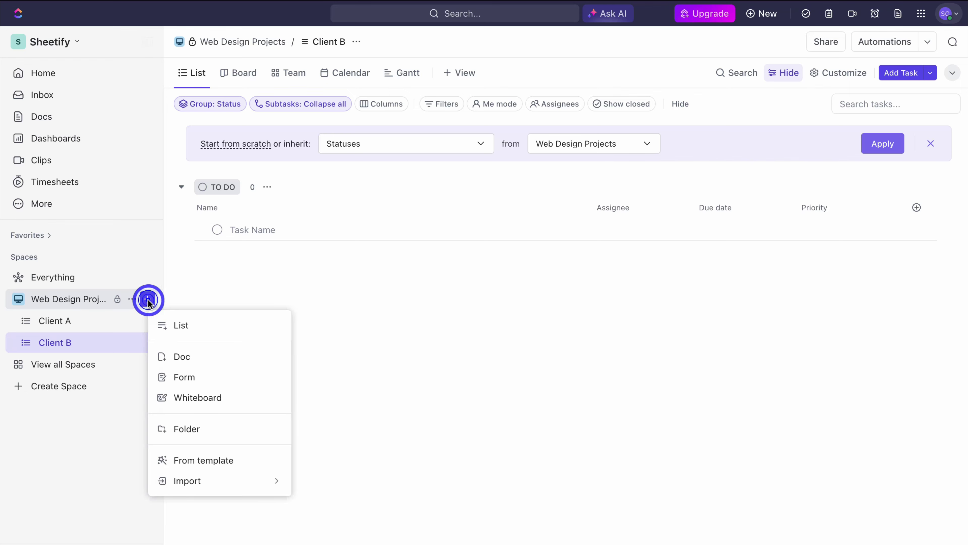
{"action": "left_click", "coordinate": [212, 332]}
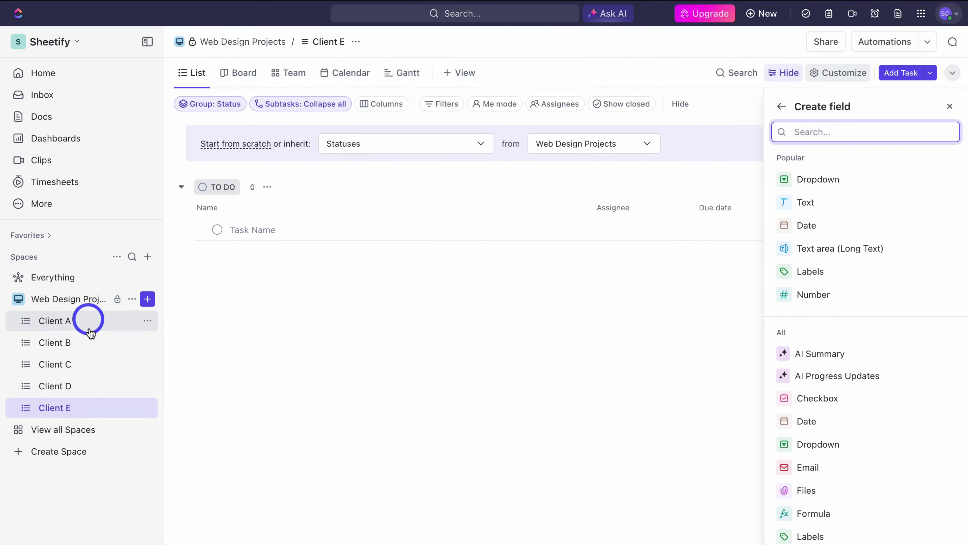
Step: Add two folders to the space: Ecommerce Clients and Service Based Clients
{"action": "left_click", "coordinate": [148, 303]}
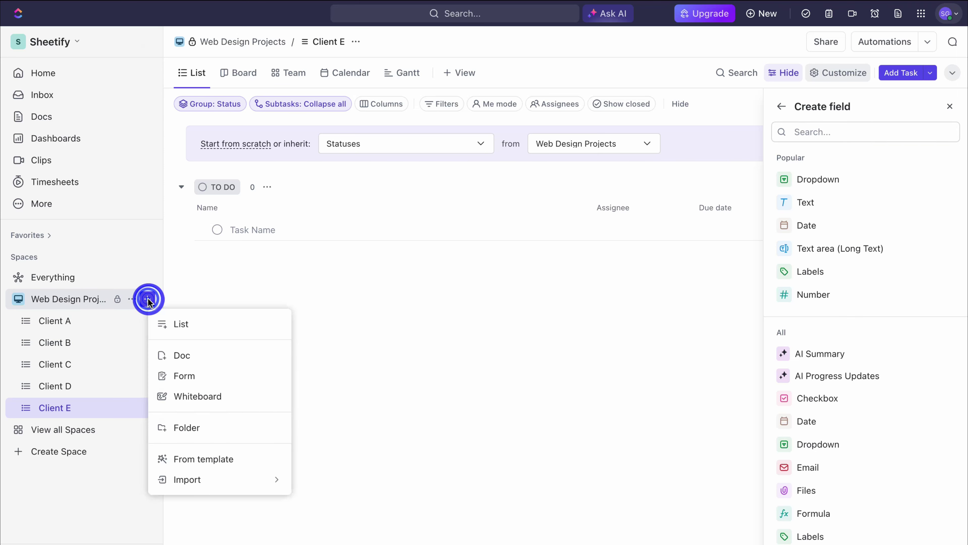
{"action": "left_click", "coordinate": [227, 427]}
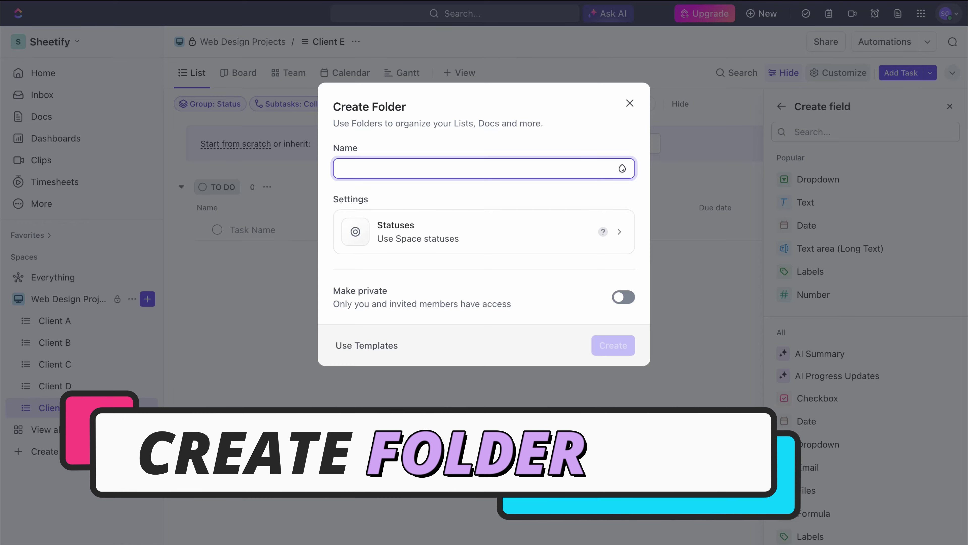
{"action": "type", "text": "Ecommerce Clients"}
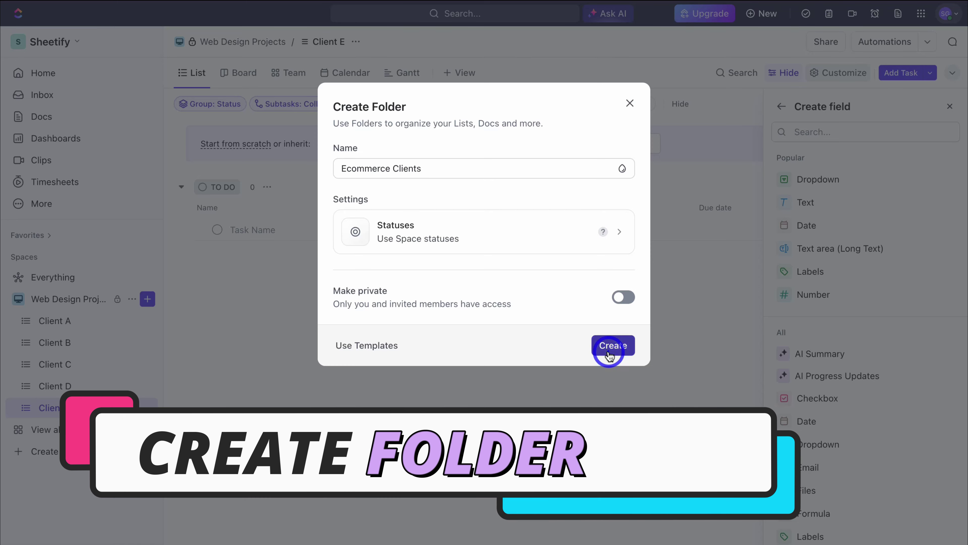
{"action": "left_click", "coordinate": [608, 345]}
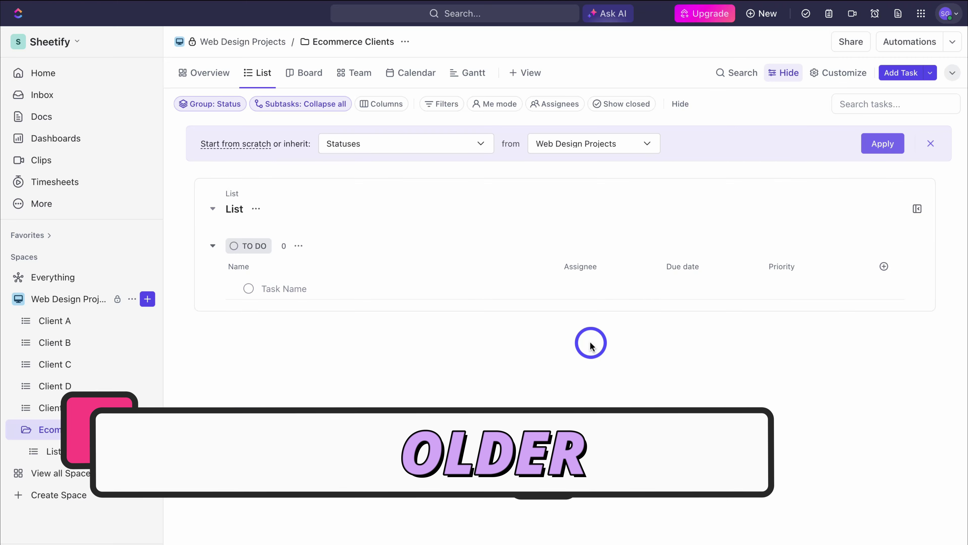
{"action": "left_click", "coordinate": [149, 299]}
{"action": "left_click", "coordinate": [211, 428]}
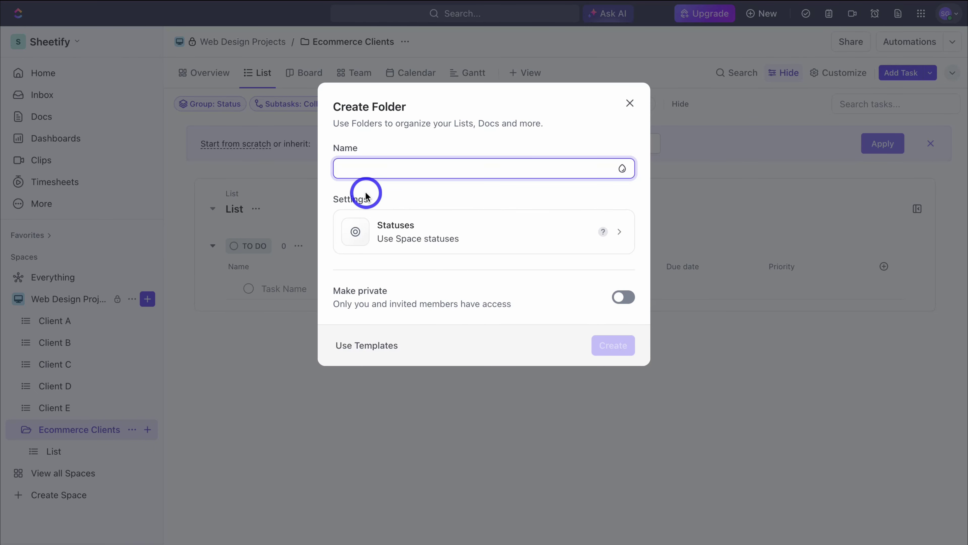
{"action": "type", "text": "Service Based Clients"}
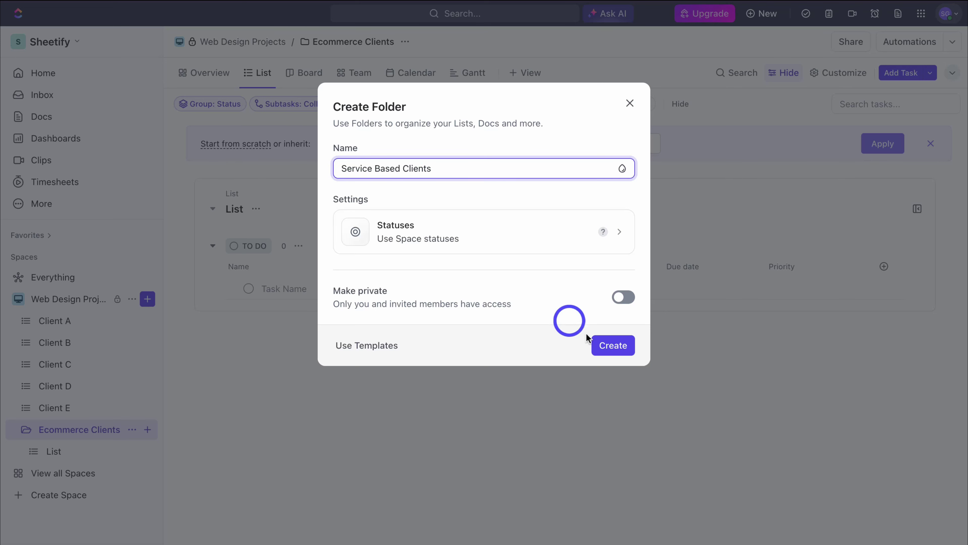
{"action": "left_click", "coordinate": [613, 346]}
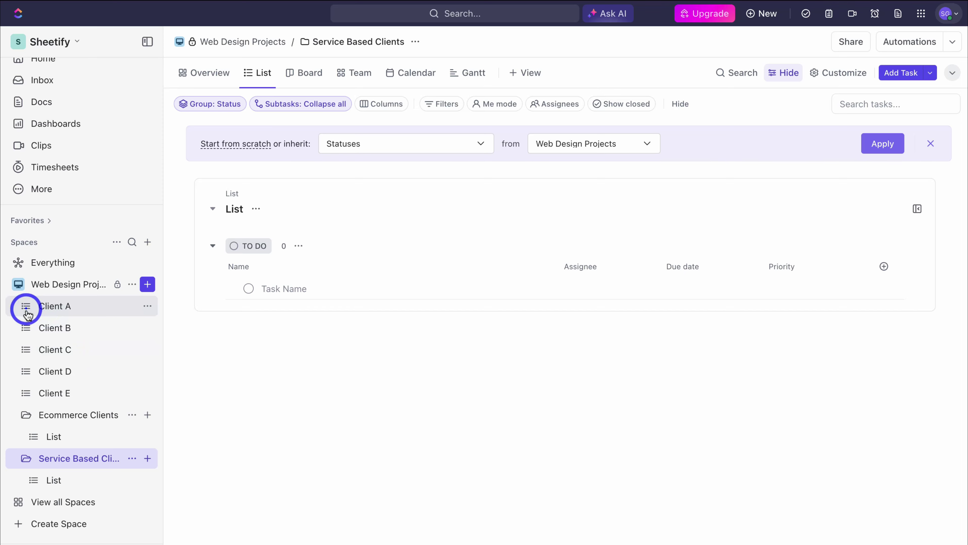
Step: Drag lists Client A, B and C into the Ecommerce Clients folder
{"action": "left_click_drag", "start_coordinate": [28, 313], "coordinate": [40, 397]}
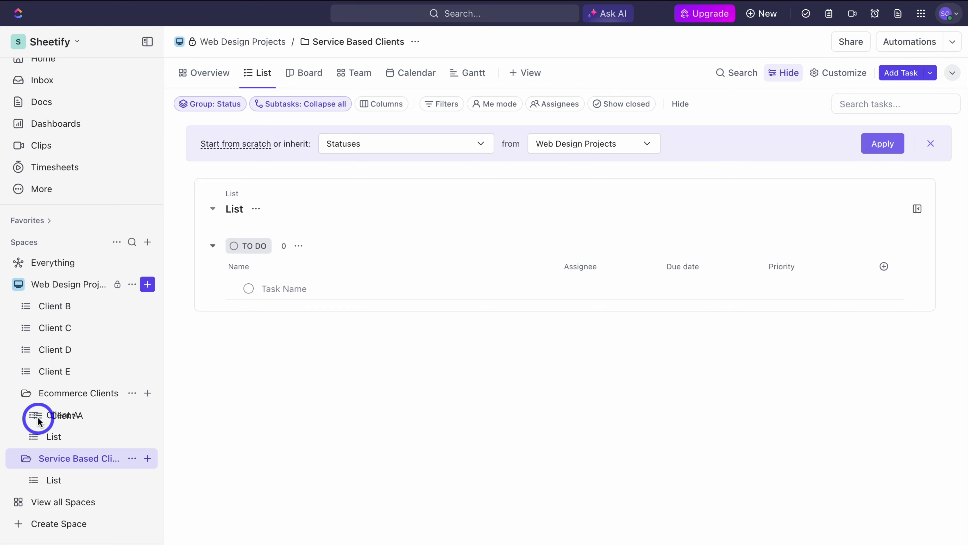
{"action": "left_click_drag", "start_coordinate": [38, 421], "coordinate": [43, 411]}
{"action": "left_click_drag", "start_coordinate": [28, 306], "coordinate": [45, 397]}
{"action": "left_click_drag", "start_coordinate": [26, 305], "coordinate": [55, 396]}
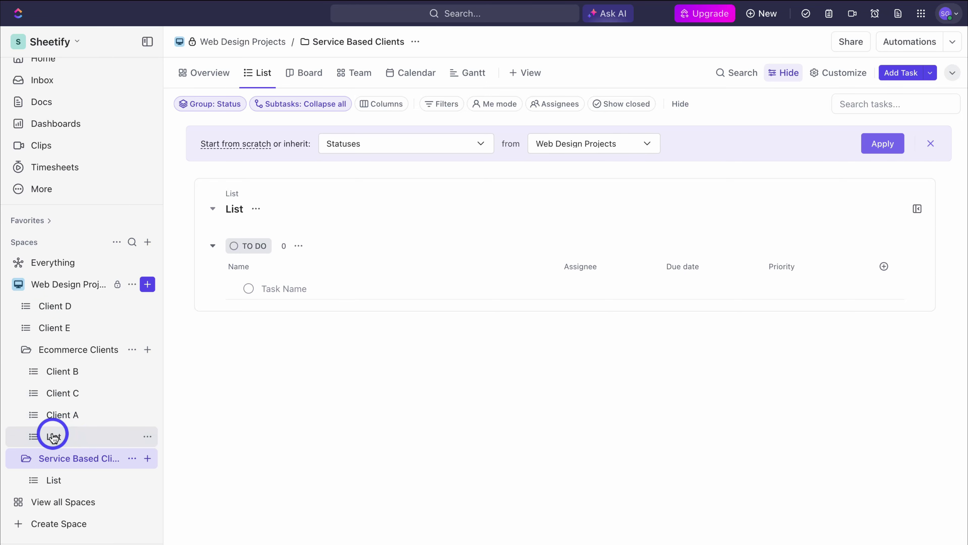
Step: Delete the placeholder lists inside both Ecommerce Clients and Service Based Clients
{"action": "left_click", "coordinate": [148, 436]}
{"action": "left_click", "coordinate": [218, 492]}
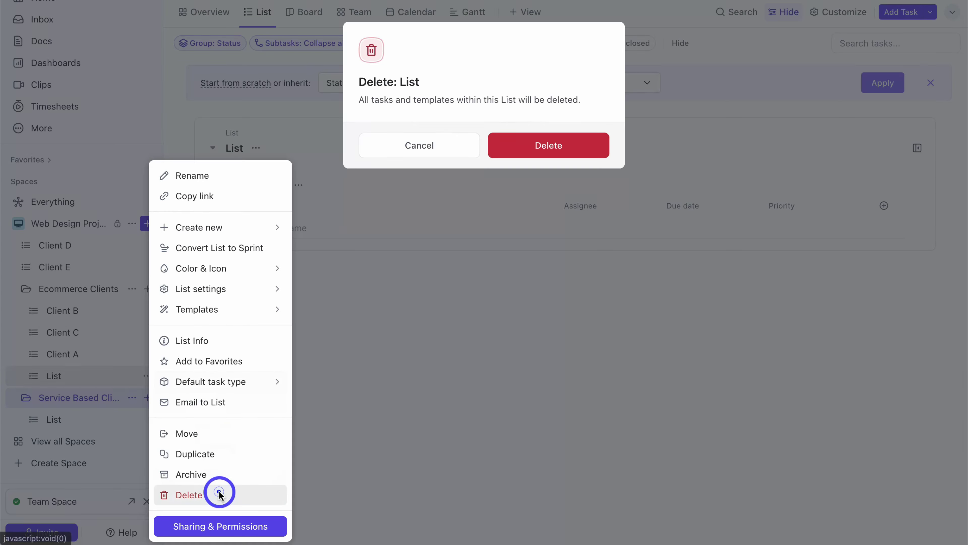
{"action": "left_click", "coordinate": [497, 208]}
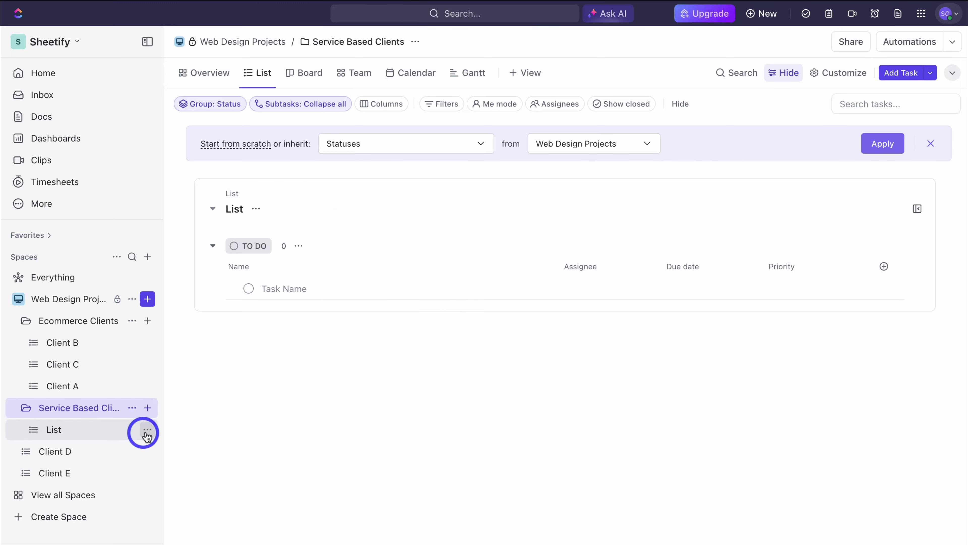
{"action": "left_click", "coordinate": [147, 430]}
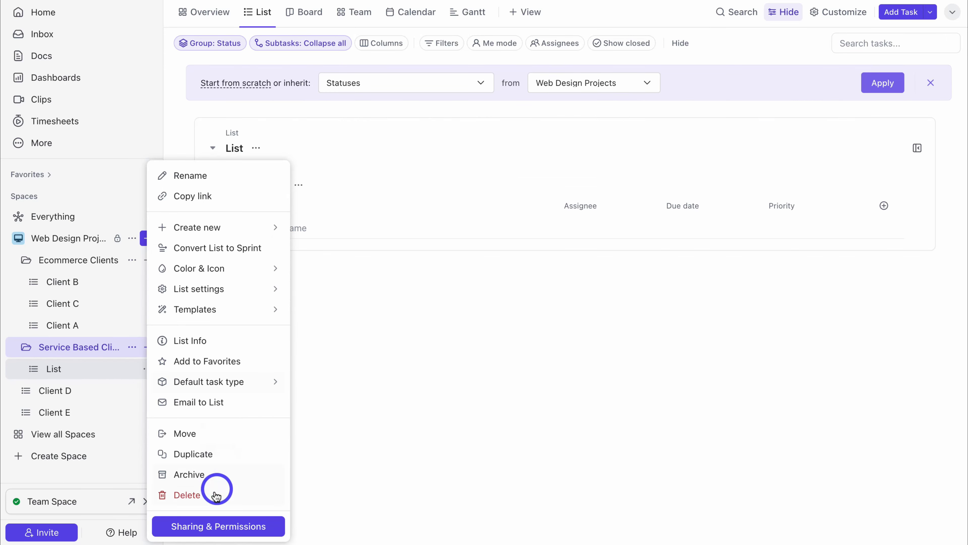
{"action": "left_click", "coordinate": [215, 493]}
{"action": "left_click", "coordinate": [532, 148]}
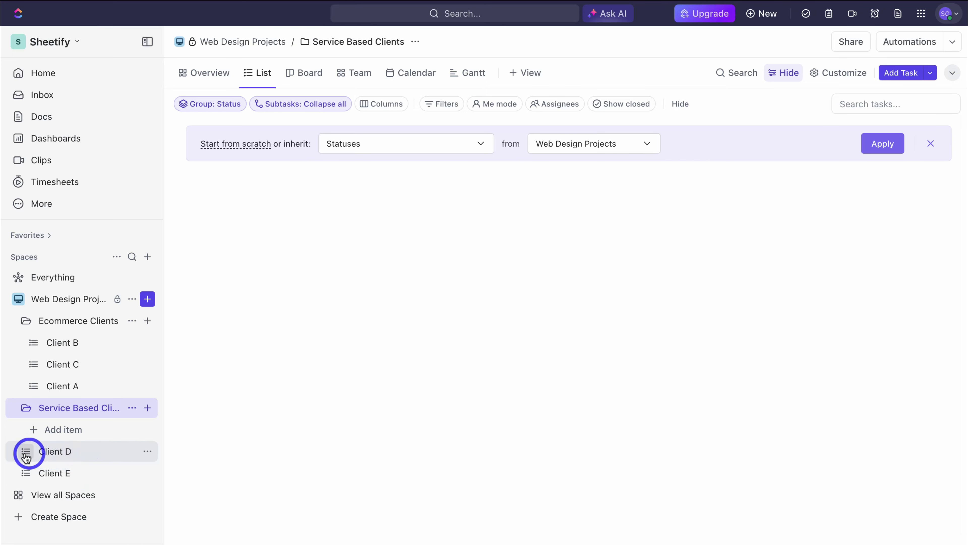
Step: Move Client D into Service Based Clients and put Client A at the top of Ecommerce Clients
{"action": "left_click_drag", "start_coordinate": [25, 456], "coordinate": [36, 416]}
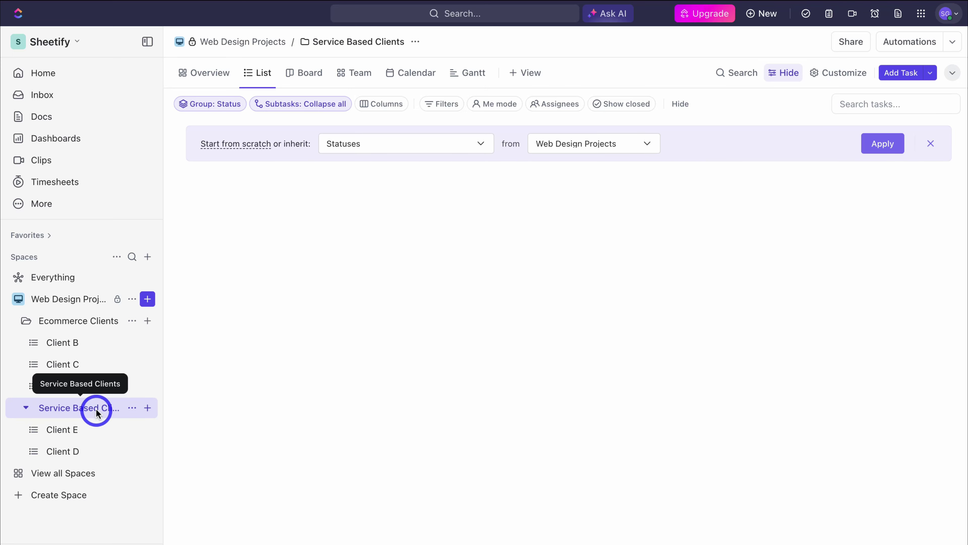
{"action": "left_click", "coordinate": [26, 321]}
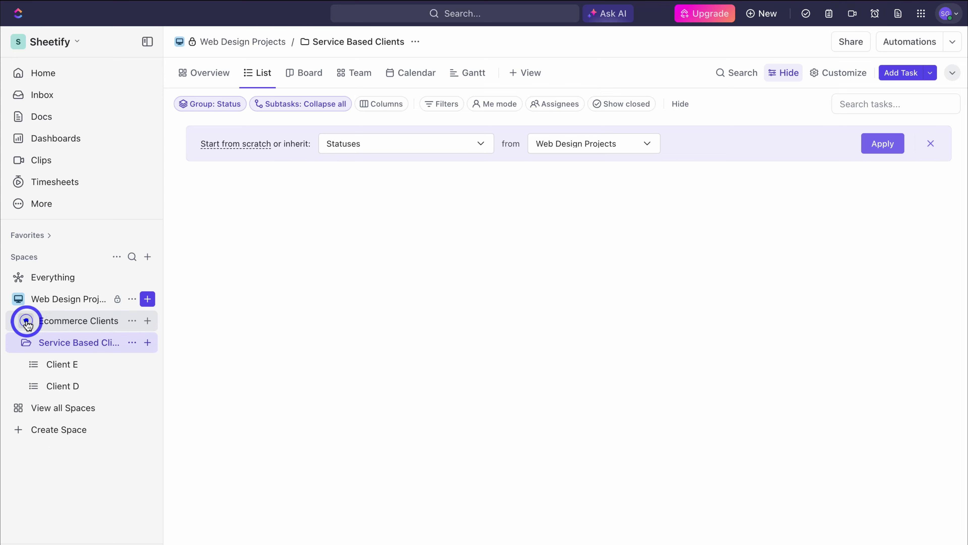
{"action": "left_click", "coordinate": [26, 342]}
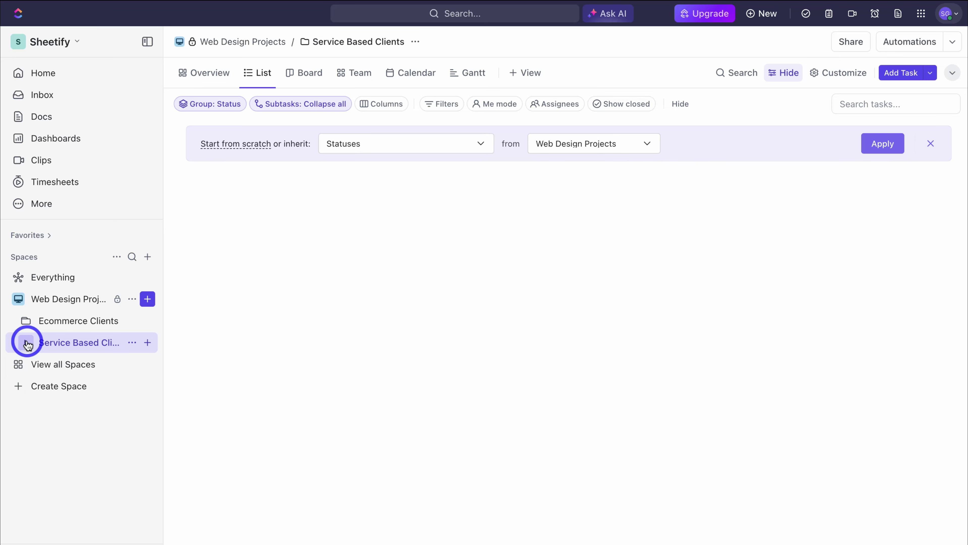
{"action": "left_click", "coordinate": [26, 322]}
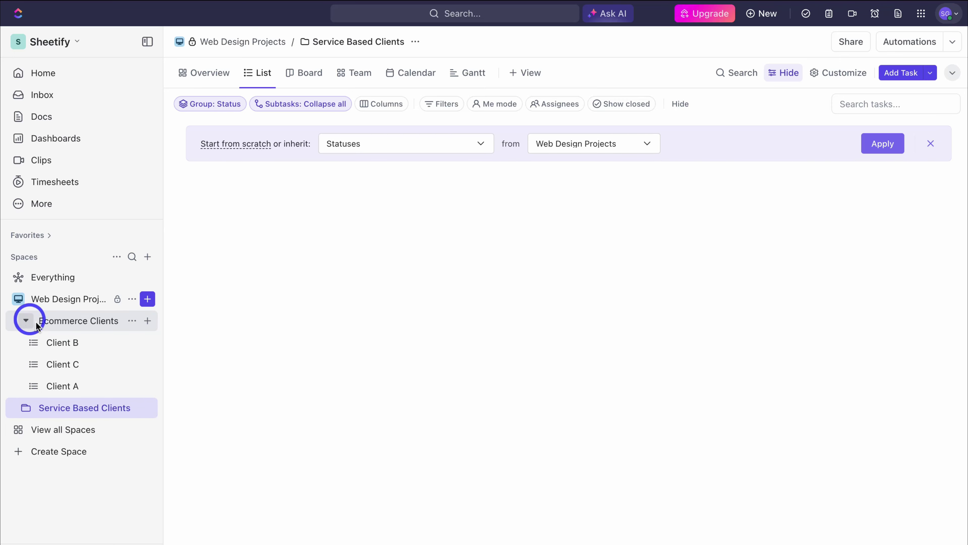
{"action": "left_click_drag", "start_coordinate": [34, 385], "coordinate": [33, 340]}
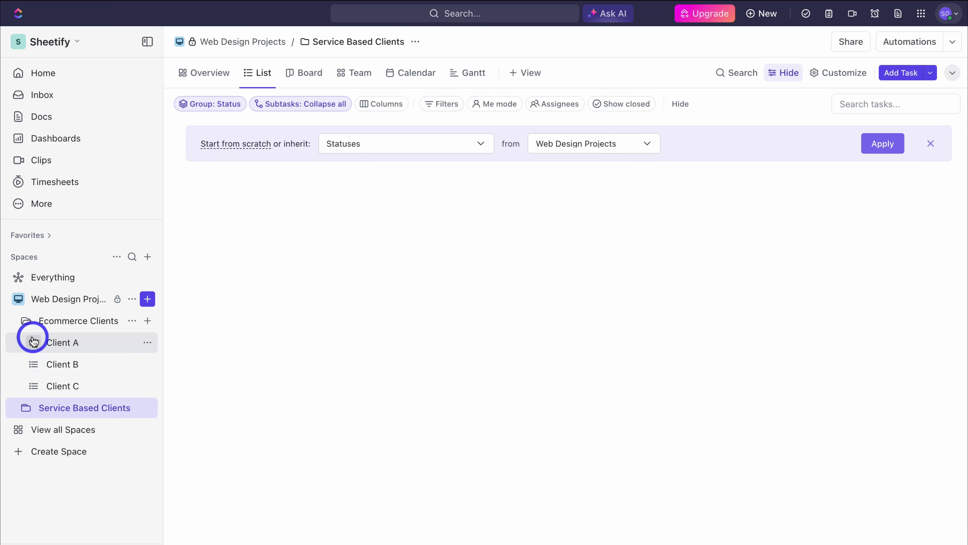
Step: In the Client A list, add TO DO tasks Brand Colors and Website Content
{"action": "left_click", "coordinate": [90, 343]}
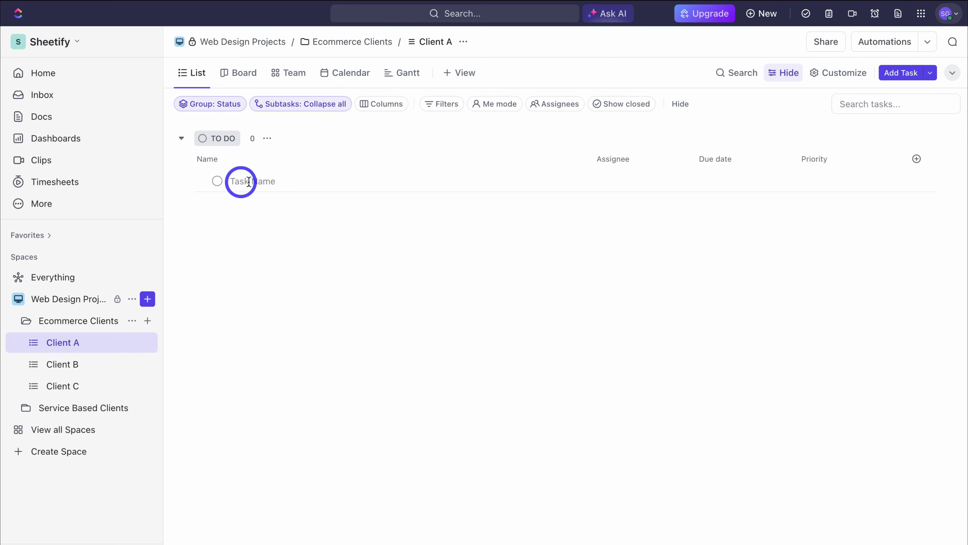
{"action": "left_click", "coordinate": [239, 181]}
{"action": "type", "text": "Brand Colors"}
{"action": "key", "text": "Return"}
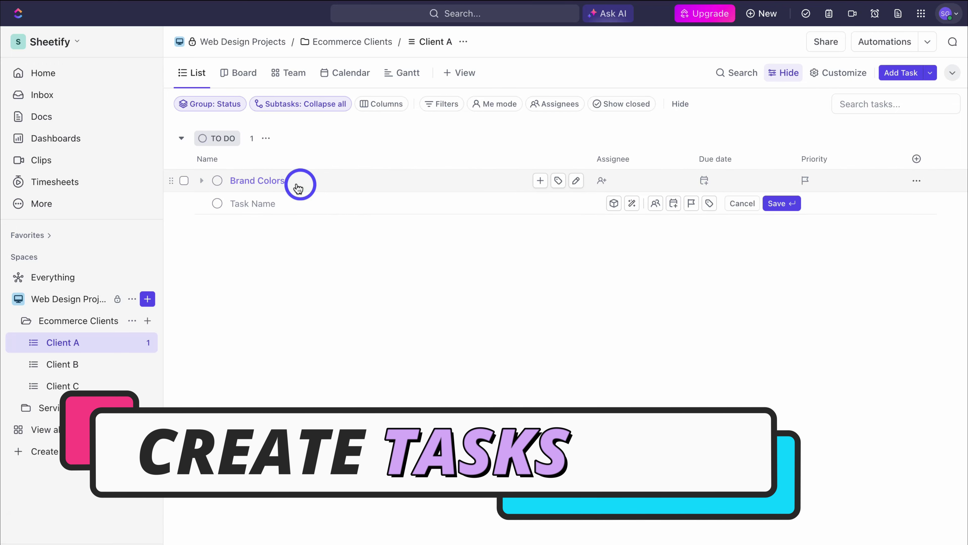
{"action": "left_click", "coordinate": [244, 204]}
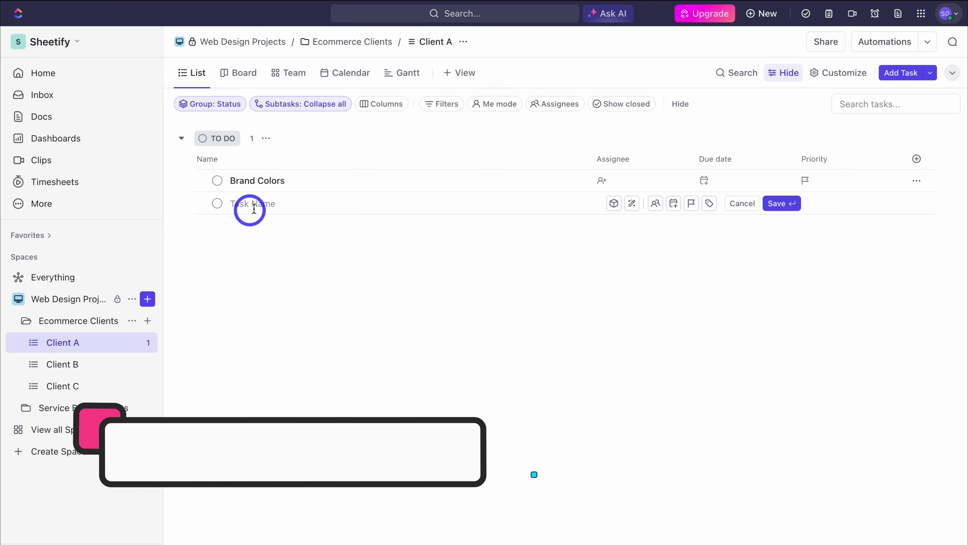
{"action": "type", "text": "Website Content"}
{"action": "key", "text": "Return"}
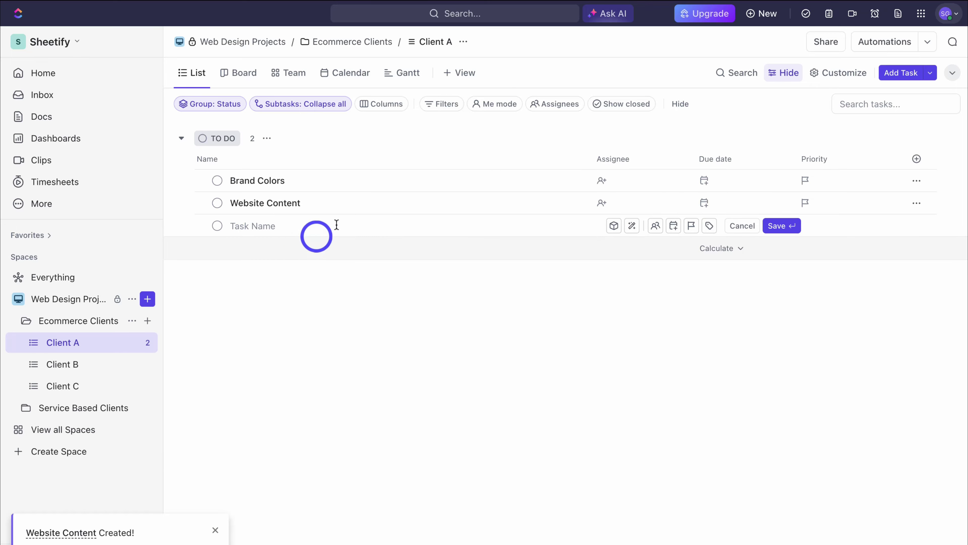
Step: Create a Logo Design task from the full new-task form
{"action": "left_click", "coordinate": [759, 19]}
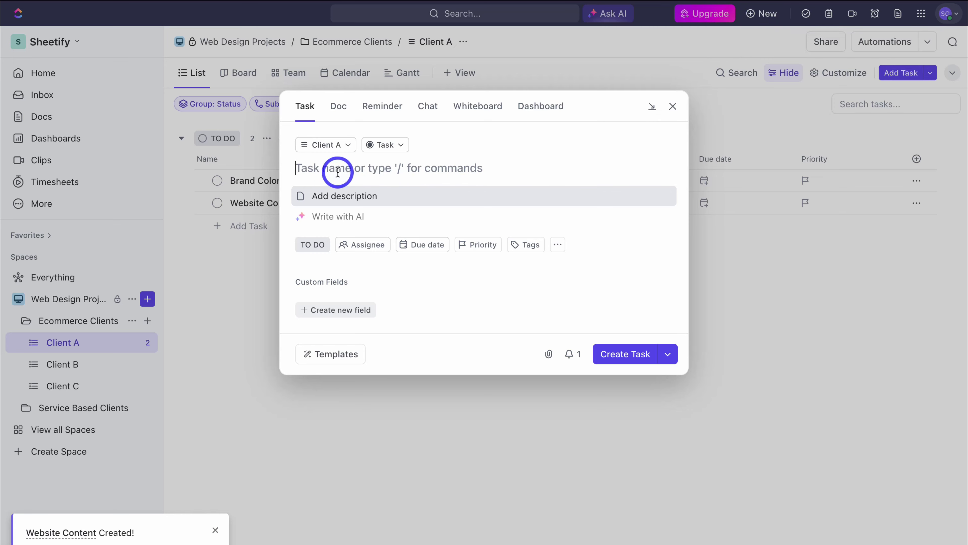
{"action": "type", "text": "Logo Design"}
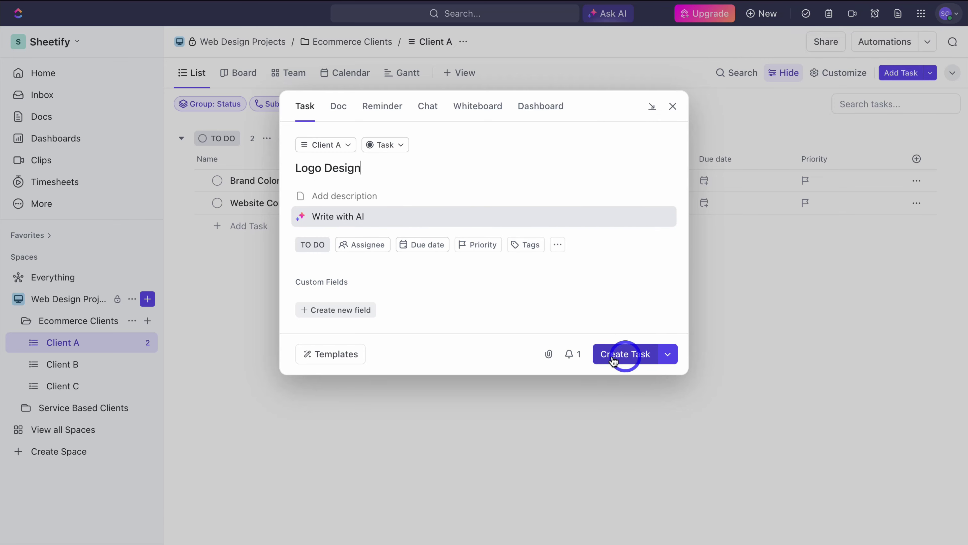
{"action": "left_click", "coordinate": [624, 360]}
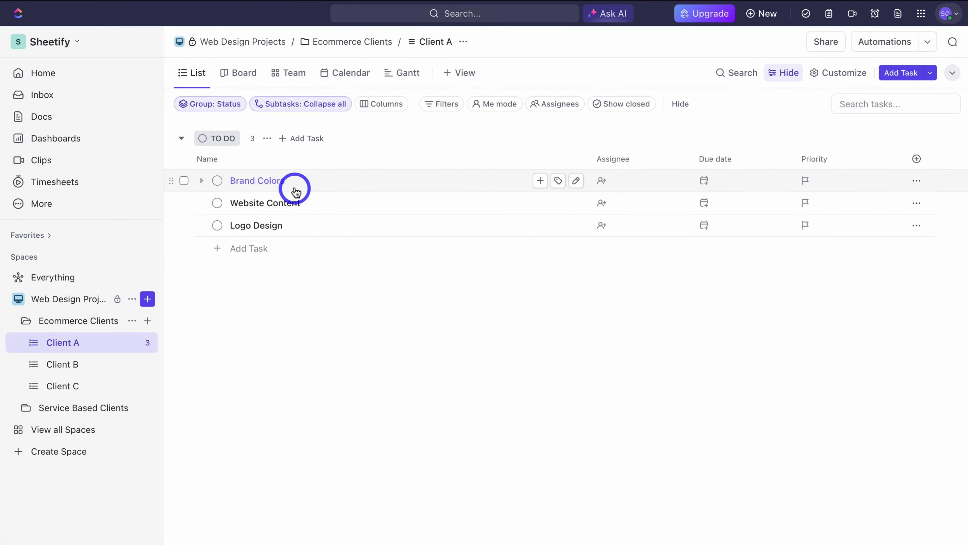
Step: Give Brand Colors a Jul 18 due date and a 5h time estimate
{"action": "left_click", "coordinate": [283, 182]}
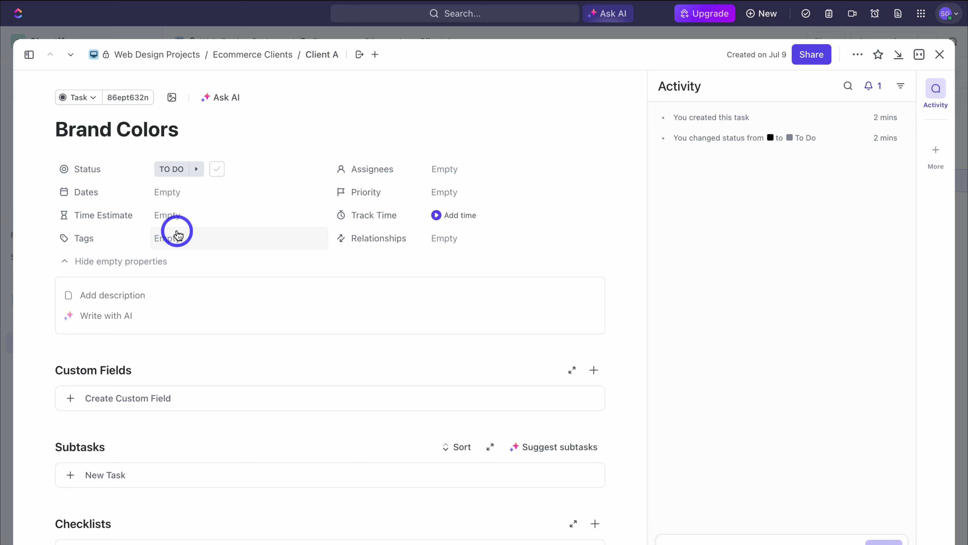
{"action": "left_click", "coordinate": [172, 193]}
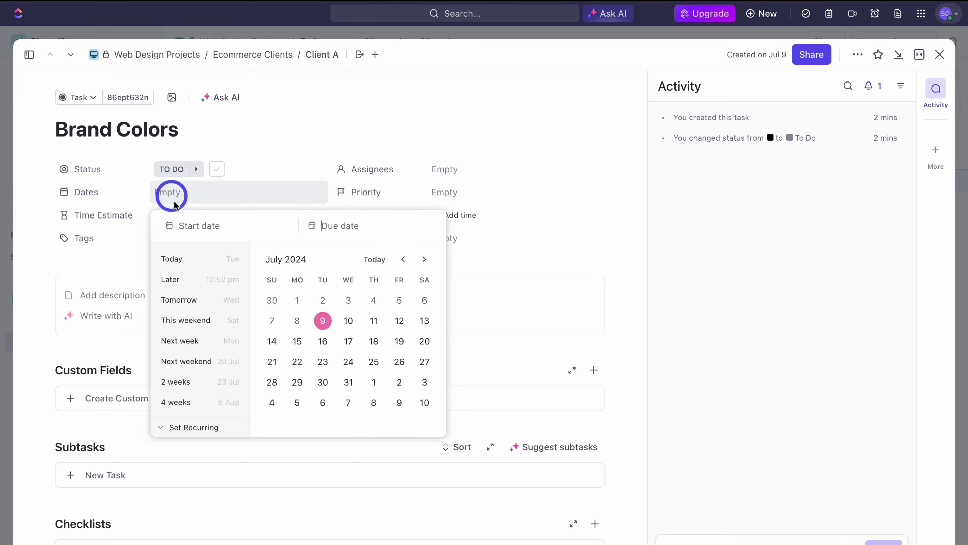
{"action": "left_click", "coordinate": [372, 344]}
{"action": "left_click", "coordinate": [108, 268]}
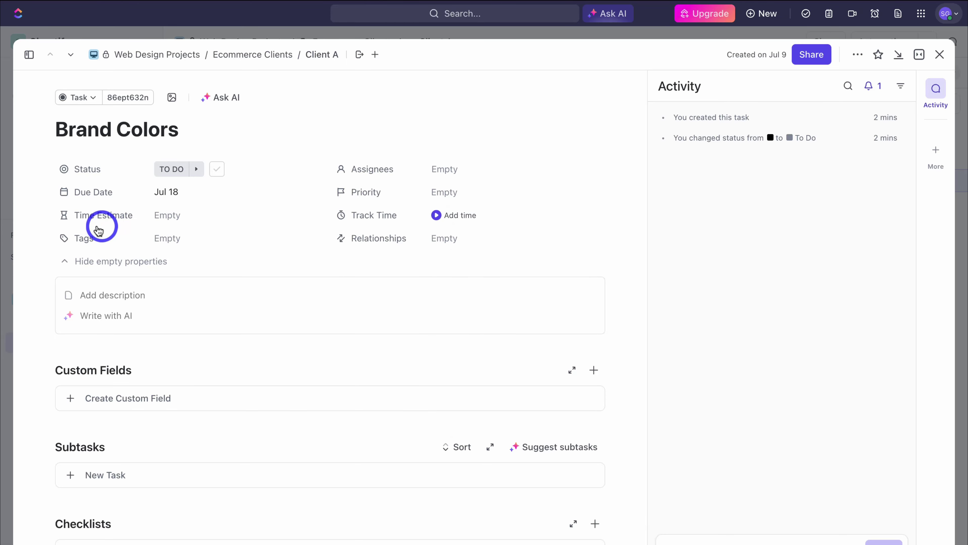
{"action": "left_click", "coordinate": [173, 217]}
{"action": "type", "text": "5"}
{"action": "left_click", "coordinate": [282, 290]}
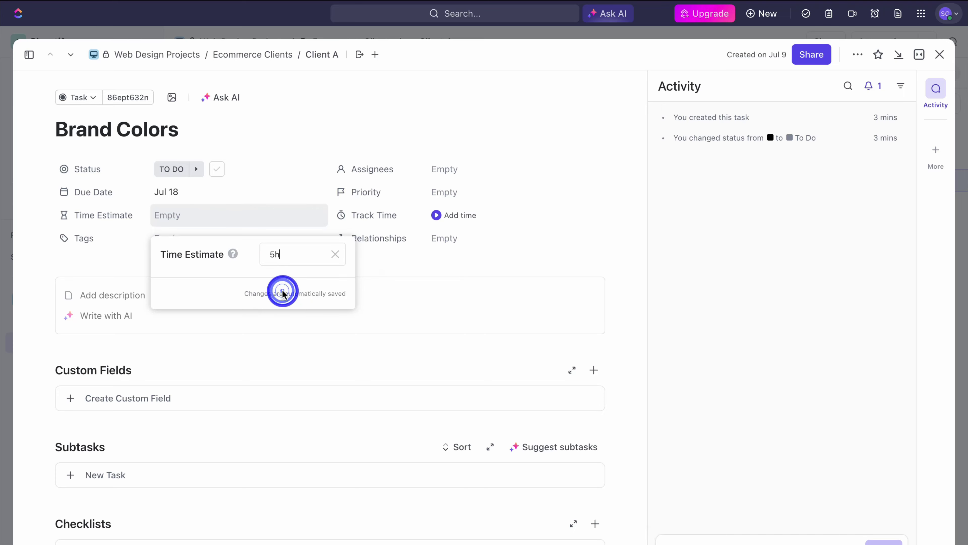
{"action": "left_click", "coordinate": [395, 283]}
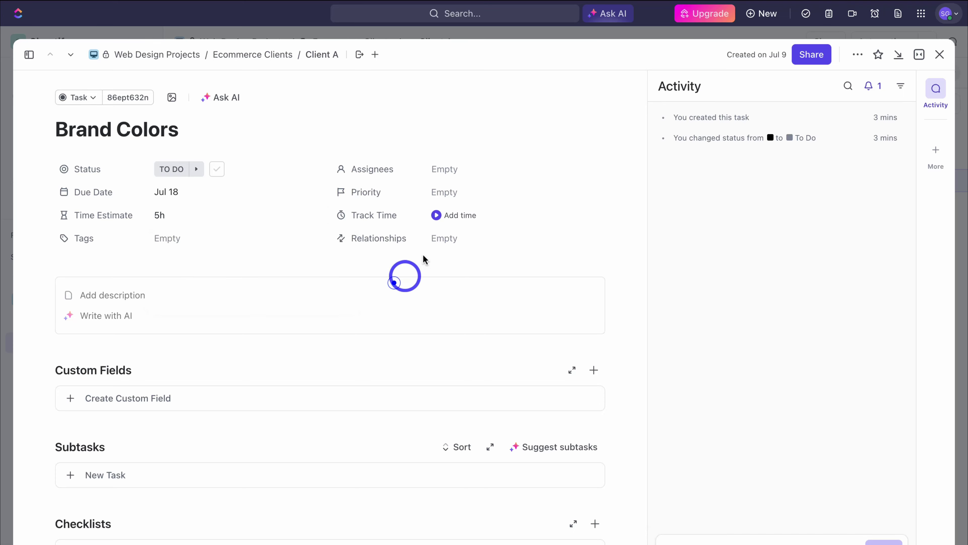
Step: Set Brand Colors priority to Normal, switch the task to Sidebar layout, and close it
{"action": "left_click", "coordinate": [462, 199]}
{"action": "left_click", "coordinate": [494, 266]}
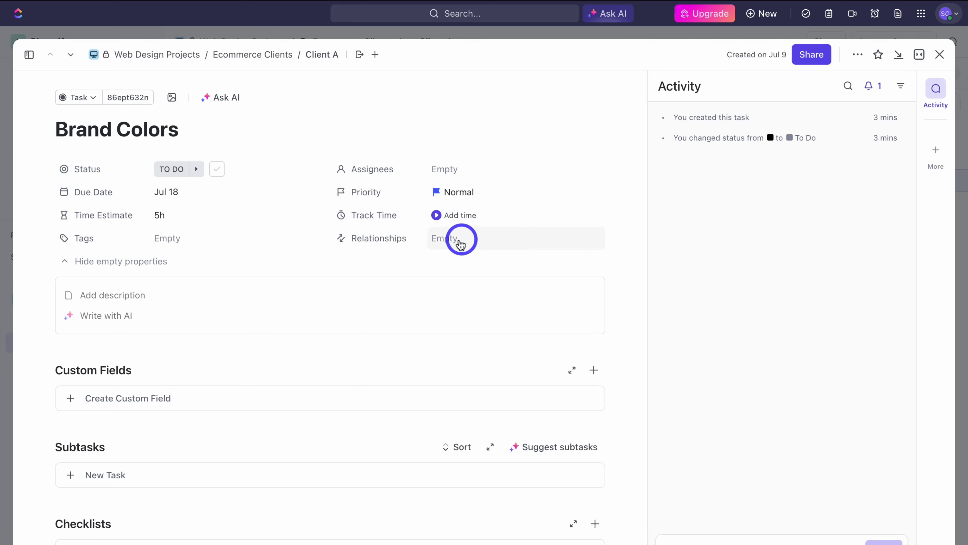
{"action": "scroll", "coordinate": [505, 241], "scroll_direction": "down", "scroll_amount": 5}
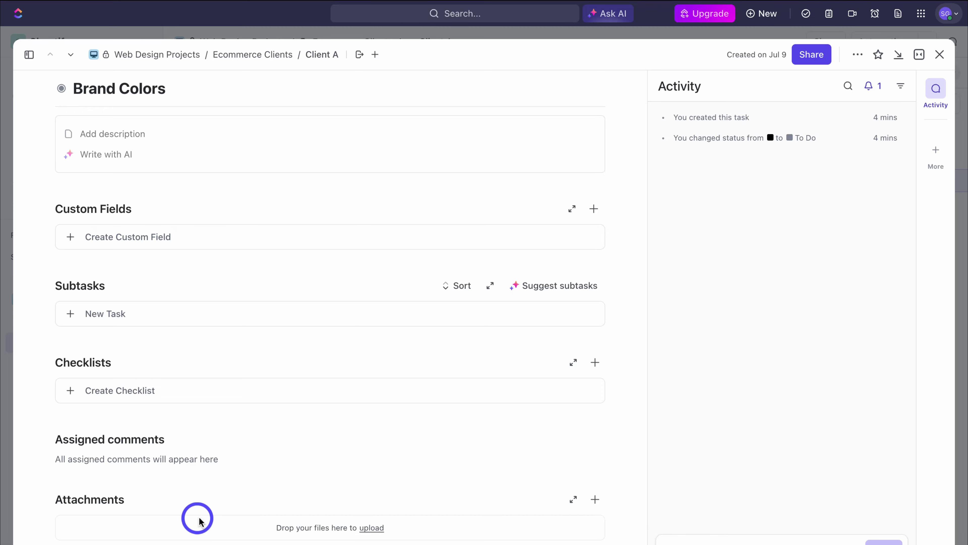
{"action": "scroll", "coordinate": [187, 504], "scroll_direction": "up", "scroll_amount": 5}
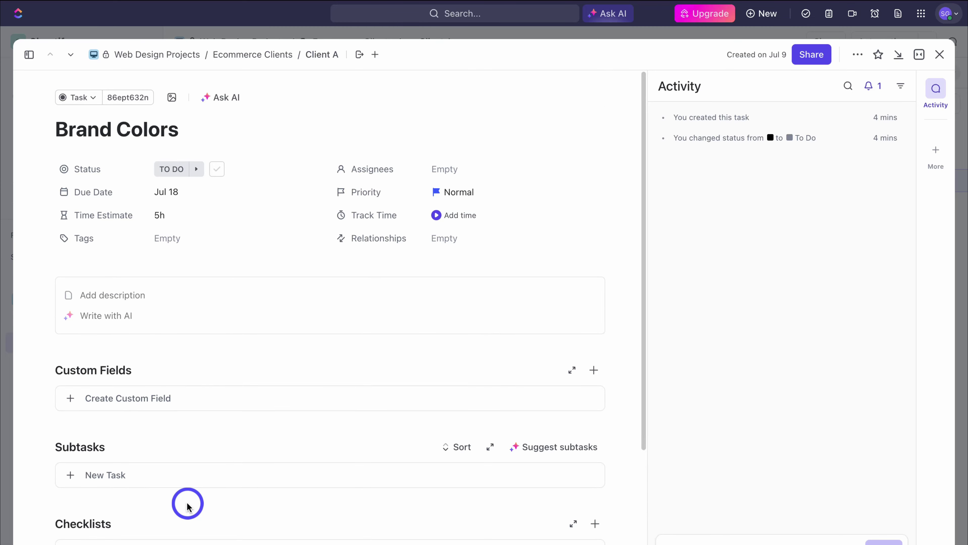
{"action": "left_click", "coordinate": [919, 54]}
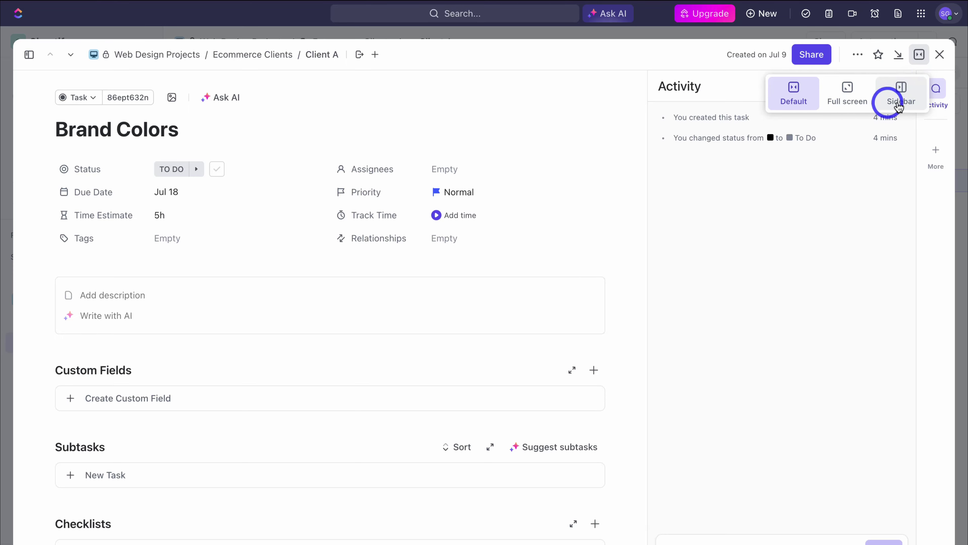
{"action": "left_click", "coordinate": [905, 98]}
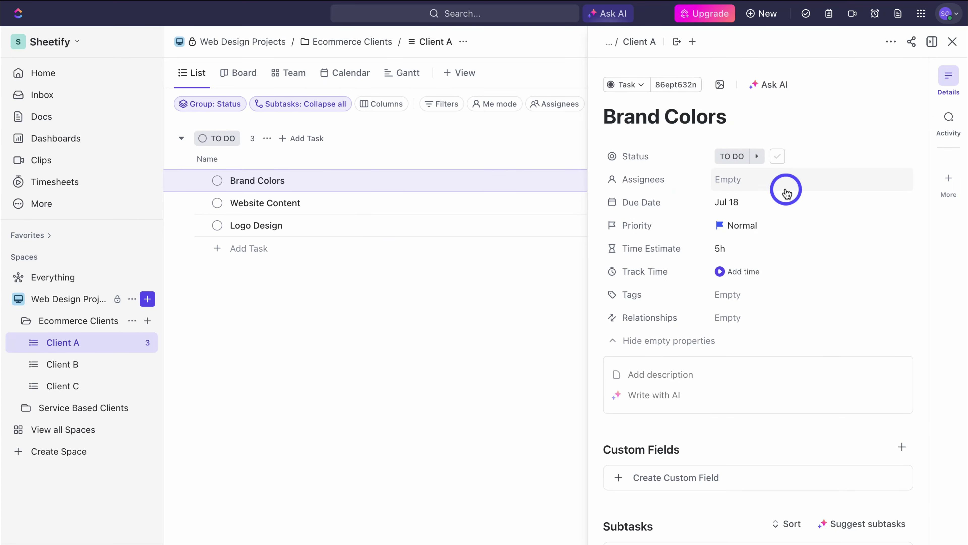
{"action": "left_click", "coordinate": [953, 41]}
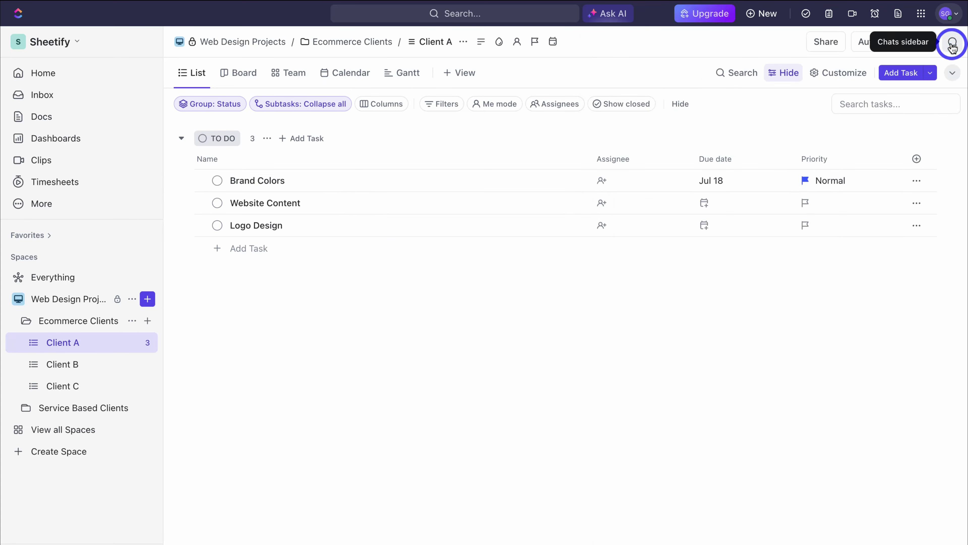
Step: Turn on the Date closed, Date updated and Latest comment columns for the Client A list
{"action": "left_click", "coordinate": [917, 126]}
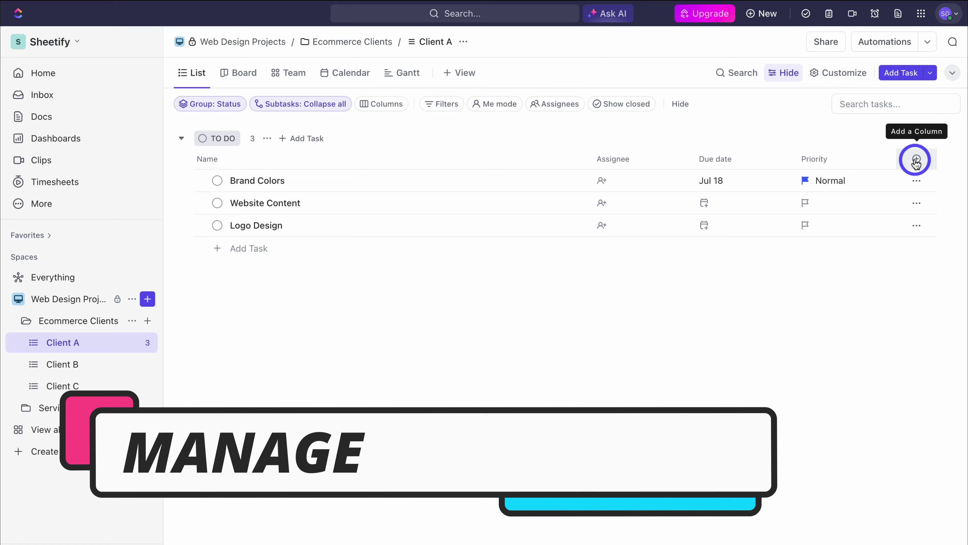
{"action": "left_click", "coordinate": [904, 156]}
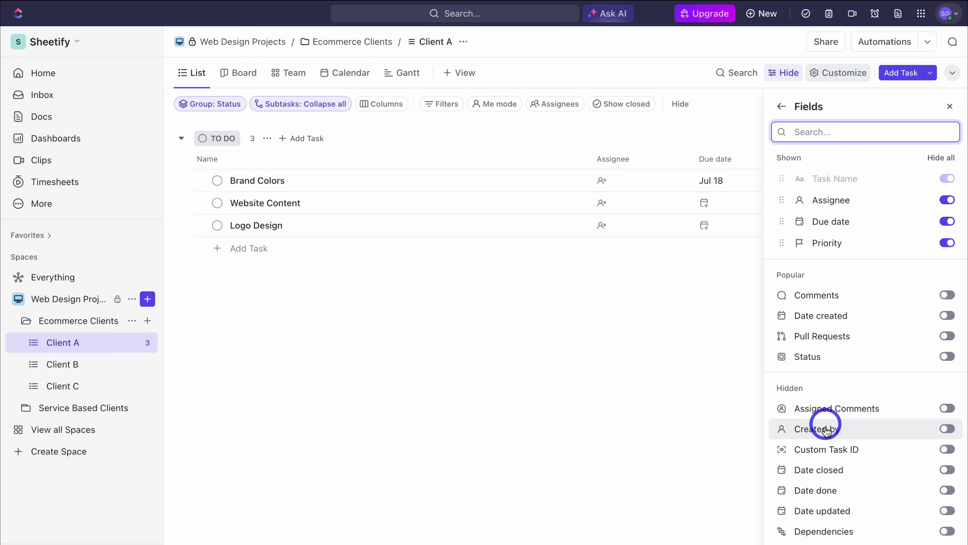
{"action": "left_click", "coordinate": [944, 472]}
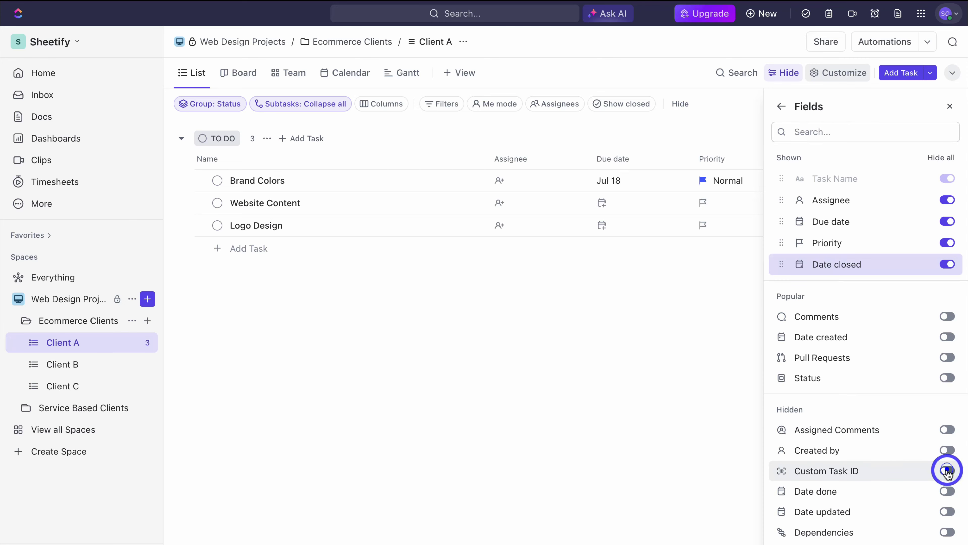
{"action": "left_click", "coordinate": [947, 512]}
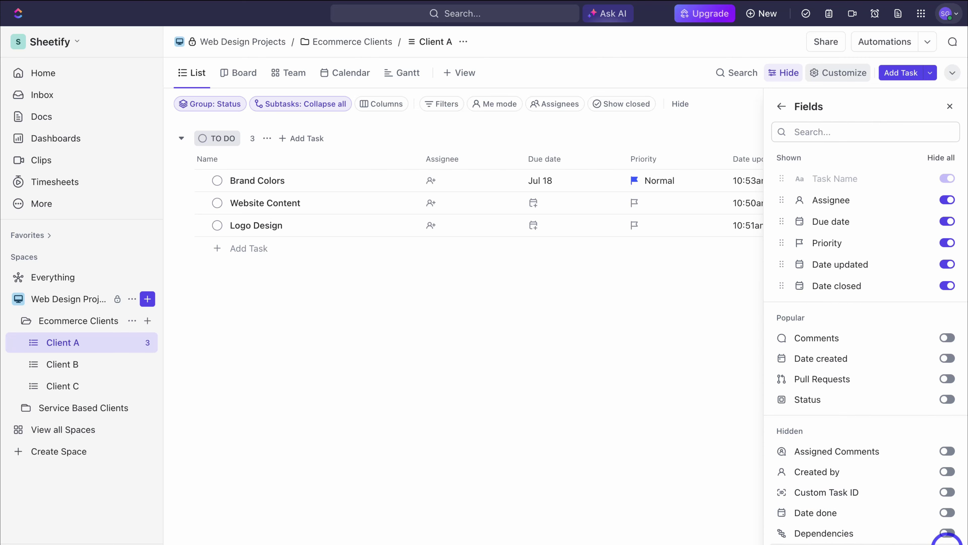
{"action": "left_click", "coordinate": [947, 534]}
{"action": "left_click", "coordinate": [952, 110]}
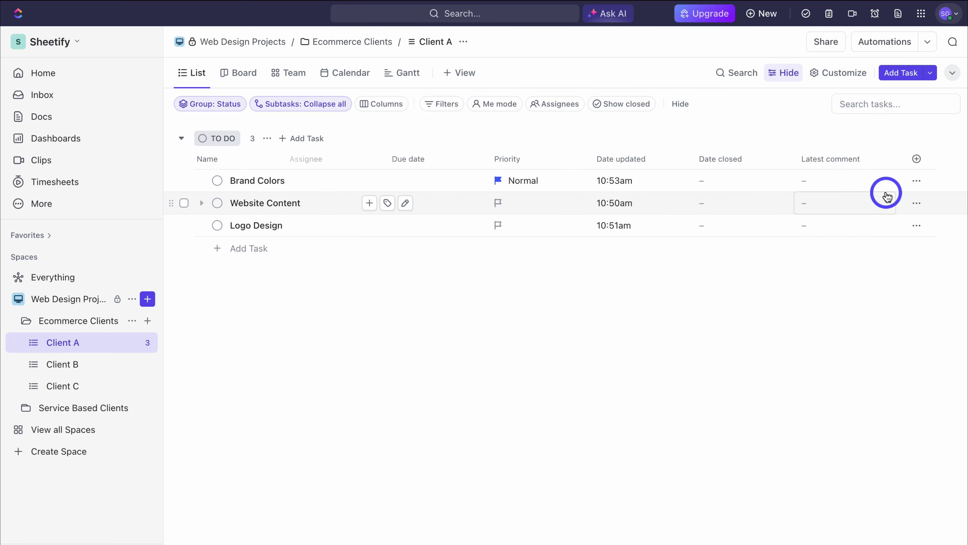
Step: Set Website Content priority to High
{"action": "left_click", "coordinate": [275, 208]}
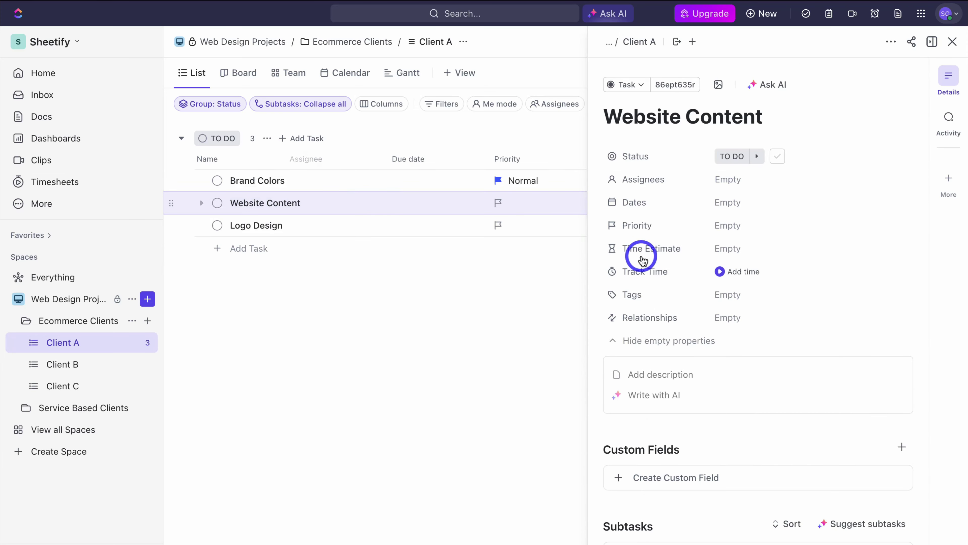
{"action": "left_click", "coordinate": [953, 42]}
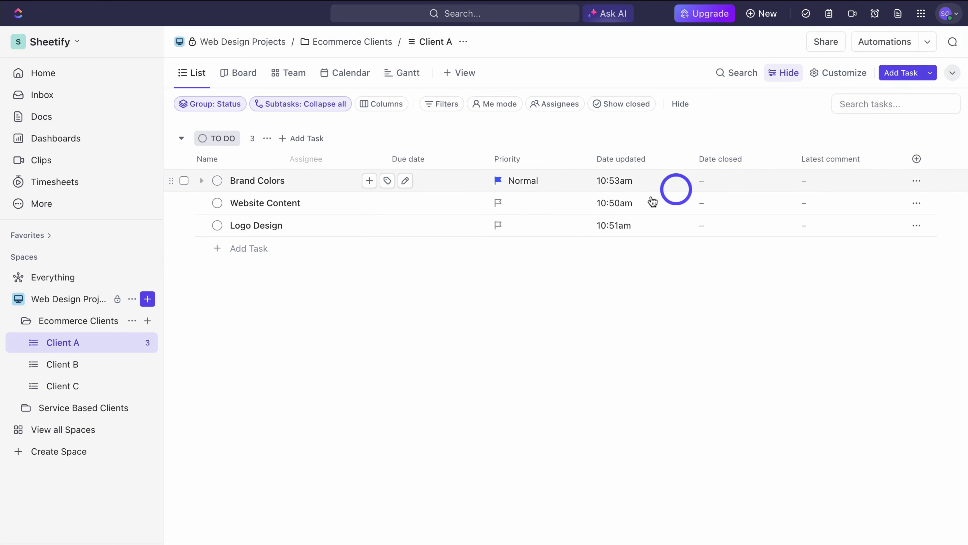
{"action": "left_click", "coordinate": [516, 206]}
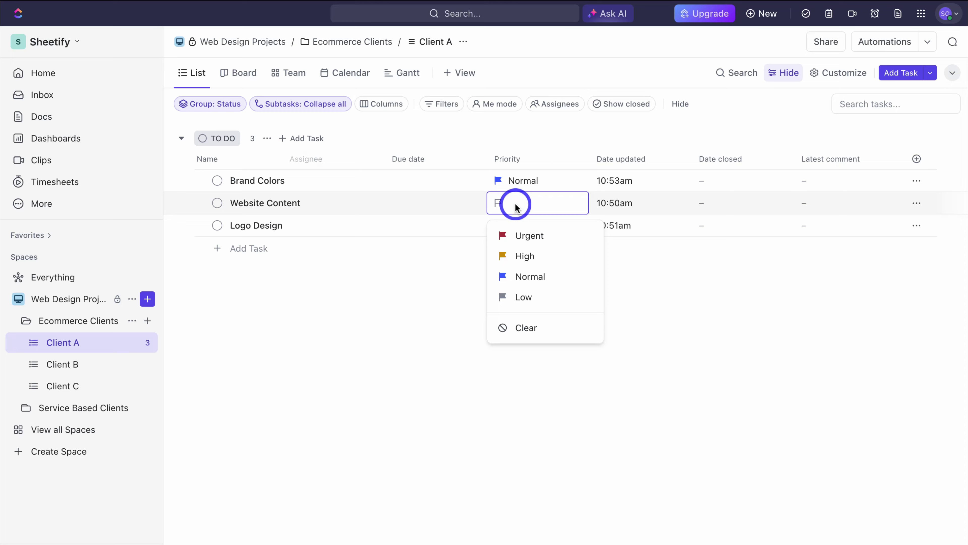
{"action": "left_click", "coordinate": [541, 260]}
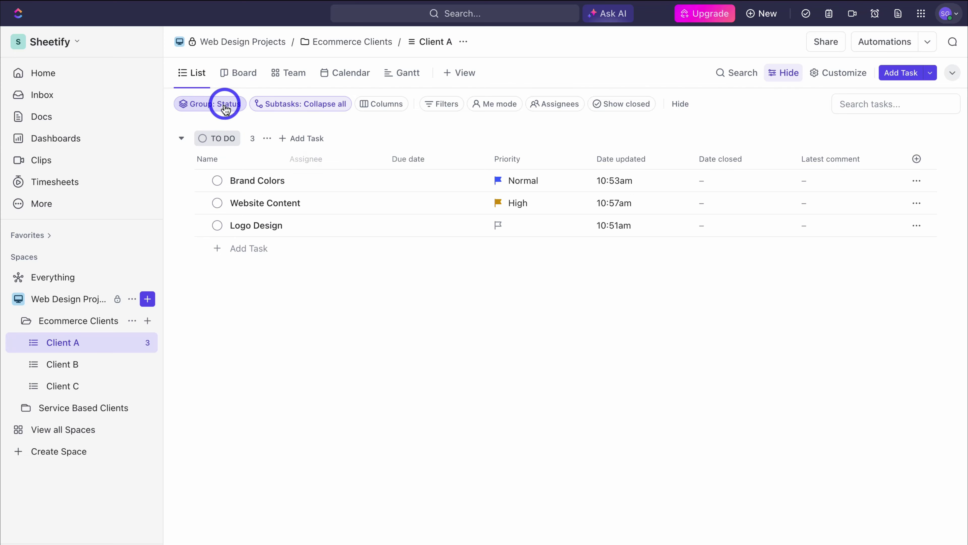
Step: Move Website Content and Logo Design to IN PROGRESS and Brand Colors to PLANNING
{"action": "left_click", "coordinate": [218, 181]}
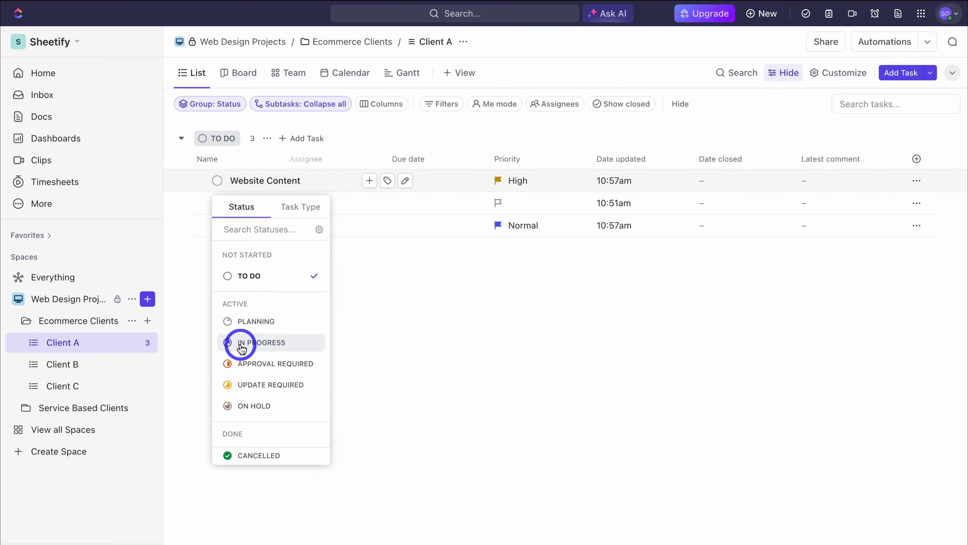
{"action": "left_click", "coordinate": [304, 343]}
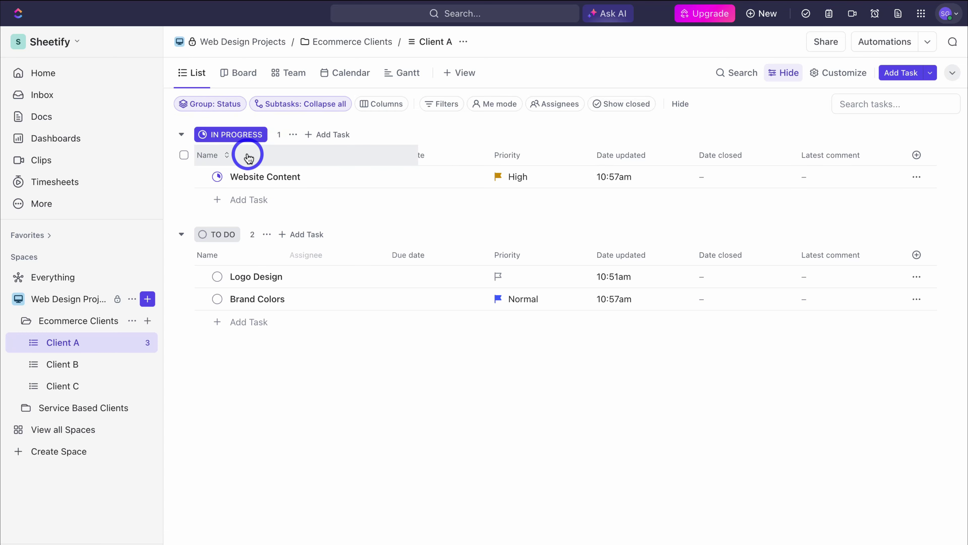
{"action": "left_click", "coordinate": [217, 277]}
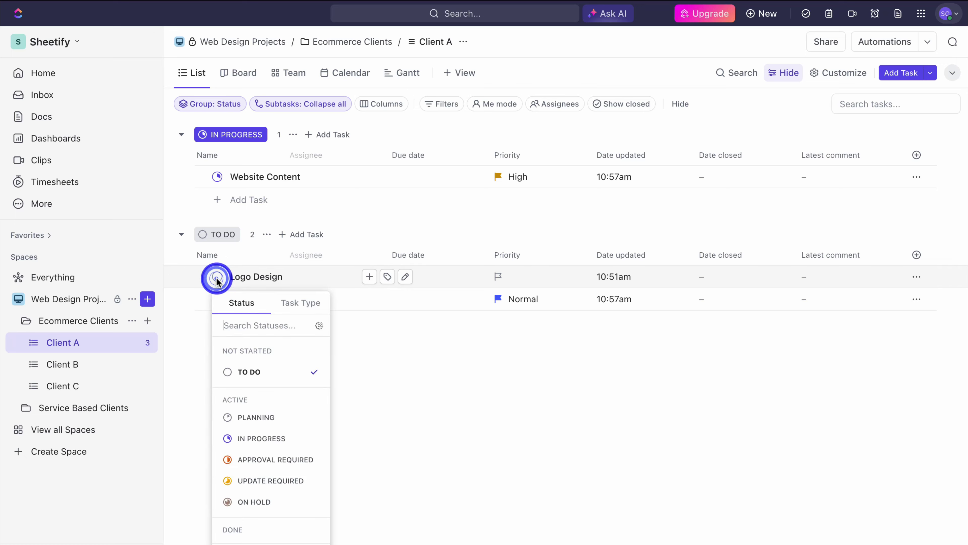
{"action": "left_click", "coordinate": [272, 438]}
{"action": "left_click", "coordinate": [217, 299]}
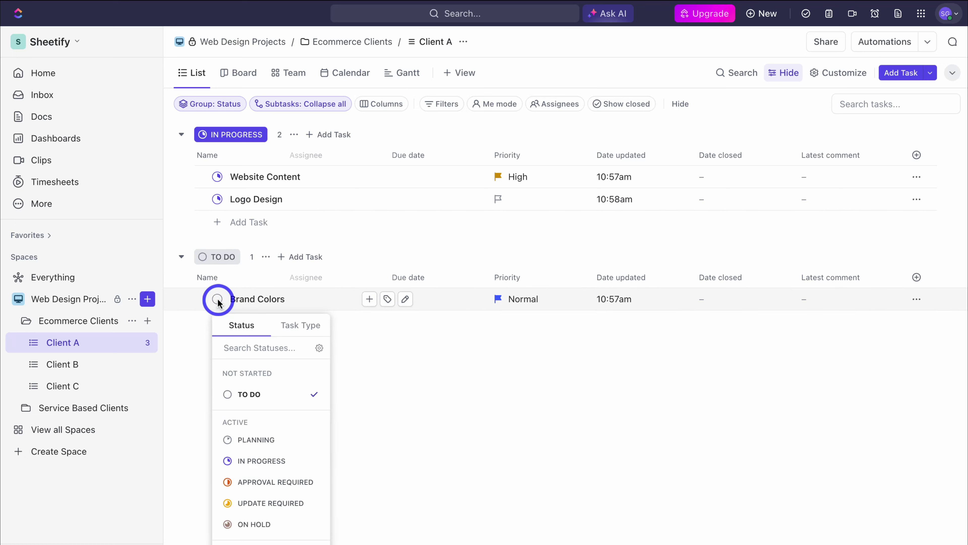
{"action": "left_click", "coordinate": [296, 438]}
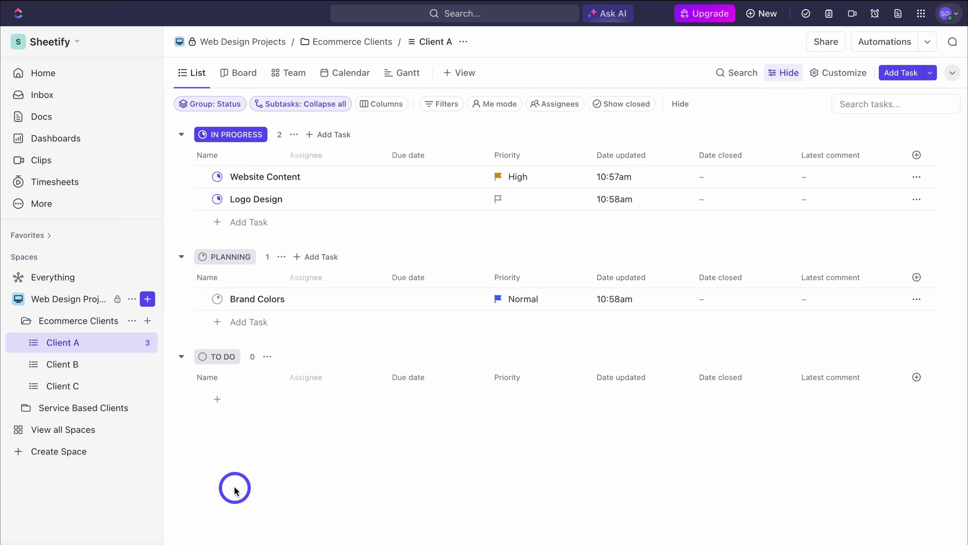
Step: Create a Product Pages task in the TO DO group
{"action": "left_click", "coordinate": [218, 401]}
{"action": "type", "text": "Product Pages"}
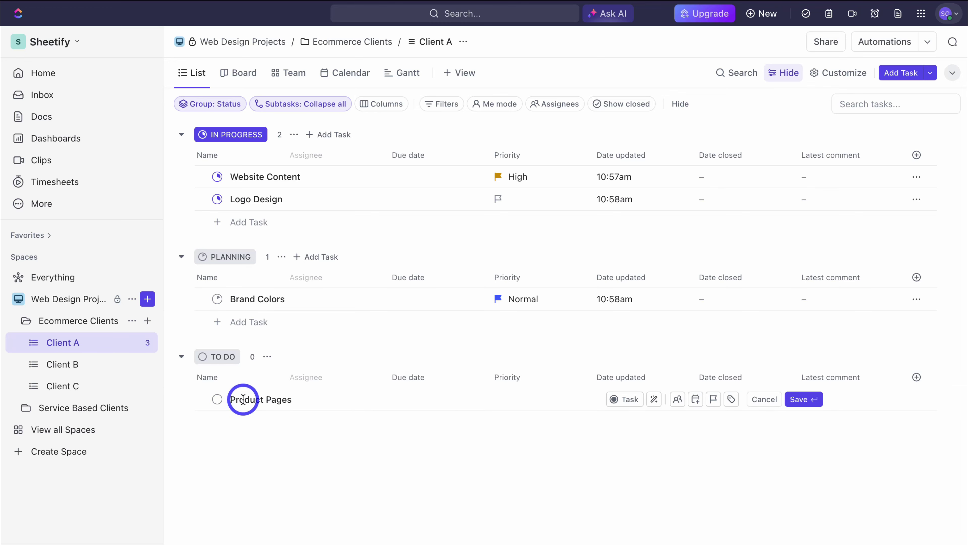
{"action": "key", "text": "Return"}
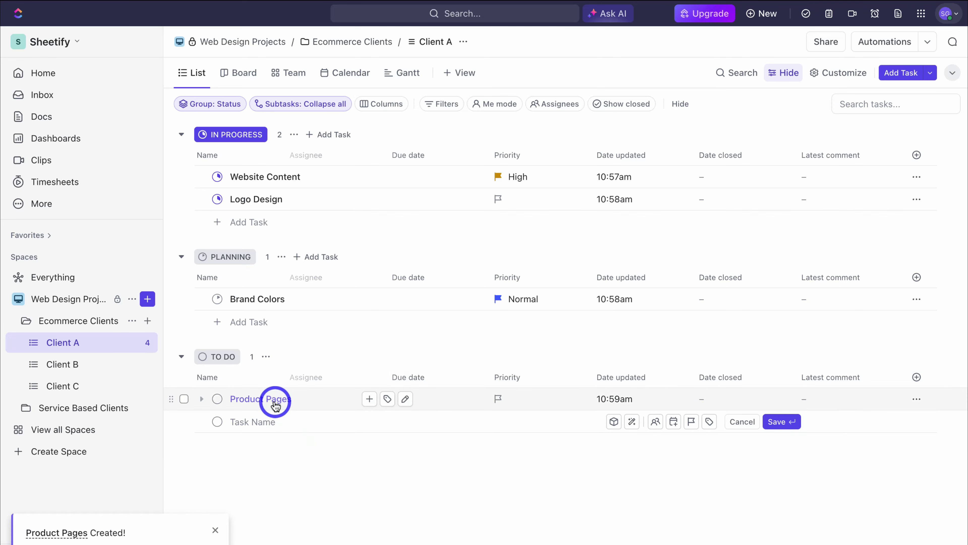
Step: Add product subtasks such as Fishing net large under Product Pages
{"action": "left_click", "coordinate": [368, 398]}
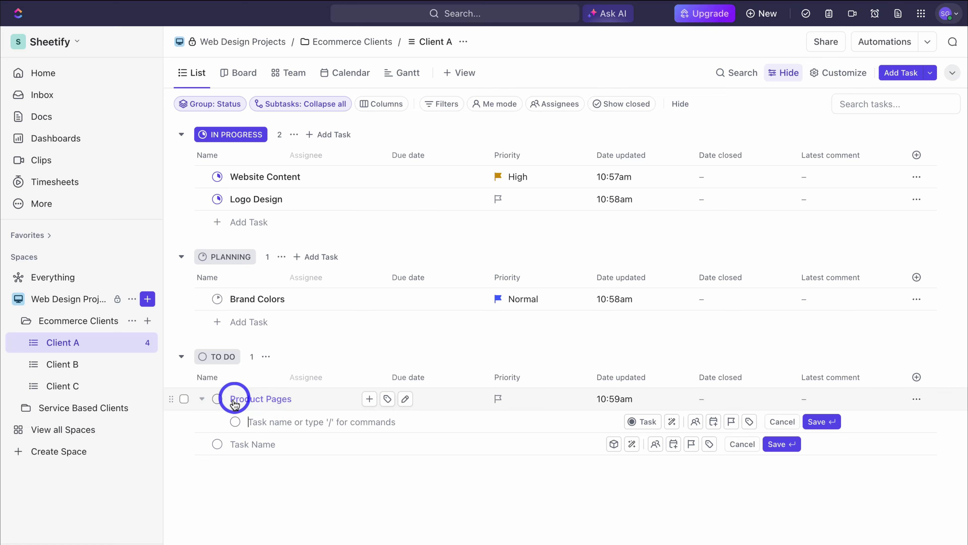
{"action": "left_click", "coordinate": [264, 420]}
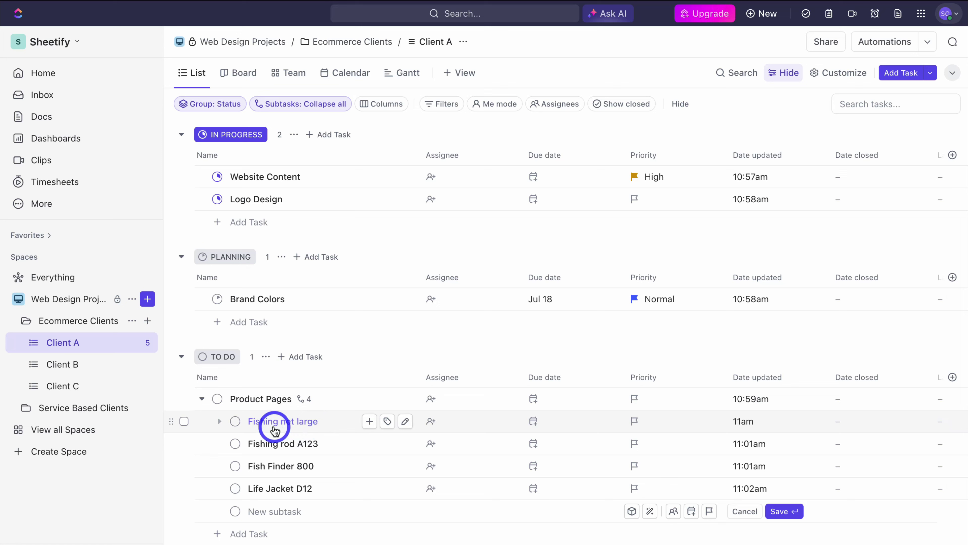
{"action": "left_click", "coordinate": [368, 422]}
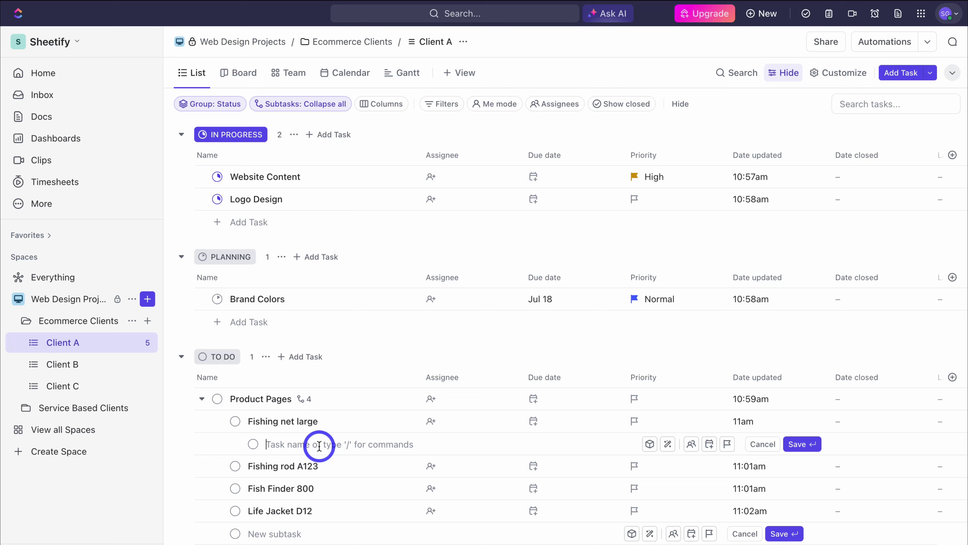
Step: Set Fishing net large to IN PROGRESS and Fishing rod A123 to APPROVAL REQUIRED
{"action": "left_click", "coordinate": [759, 447]}
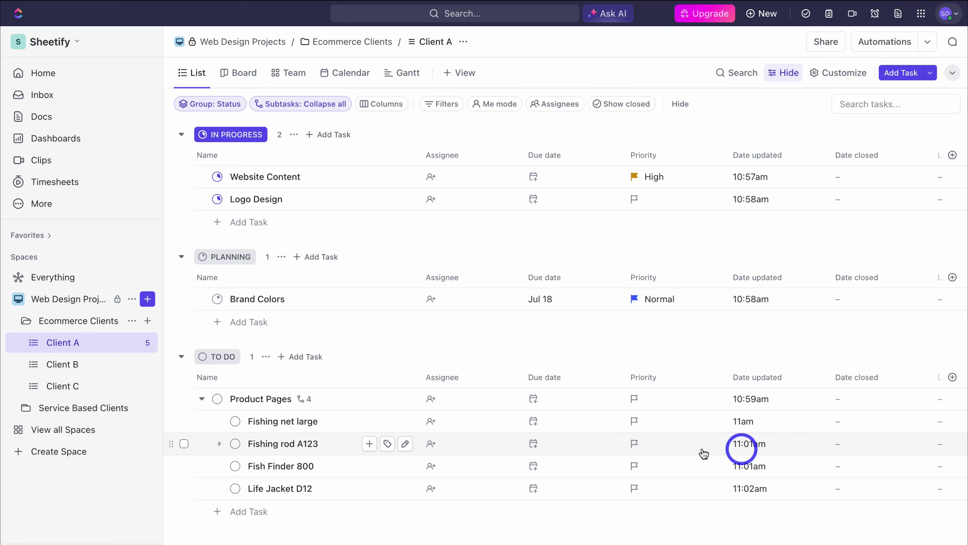
{"action": "left_click", "coordinate": [235, 421]}
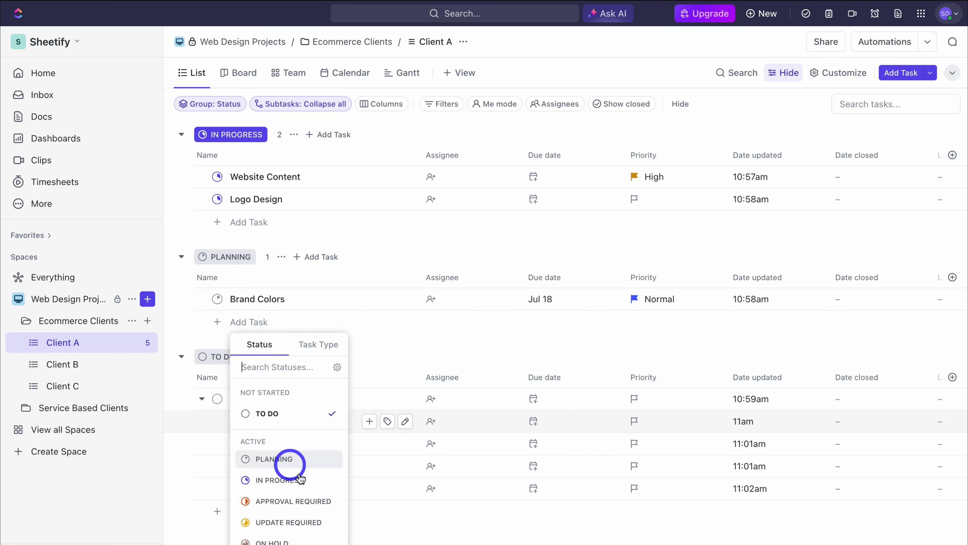
{"action": "left_click", "coordinate": [301, 480]}
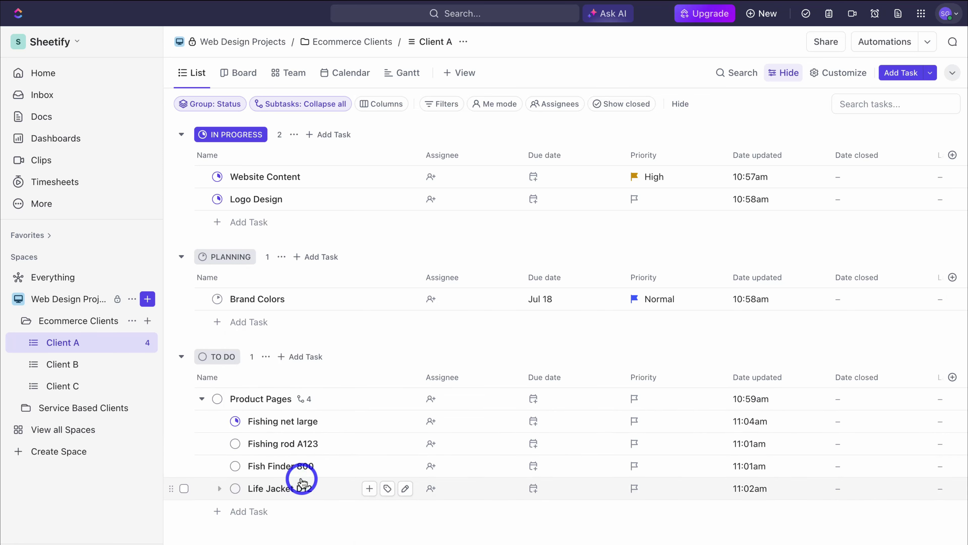
{"action": "left_click", "coordinate": [235, 443]}
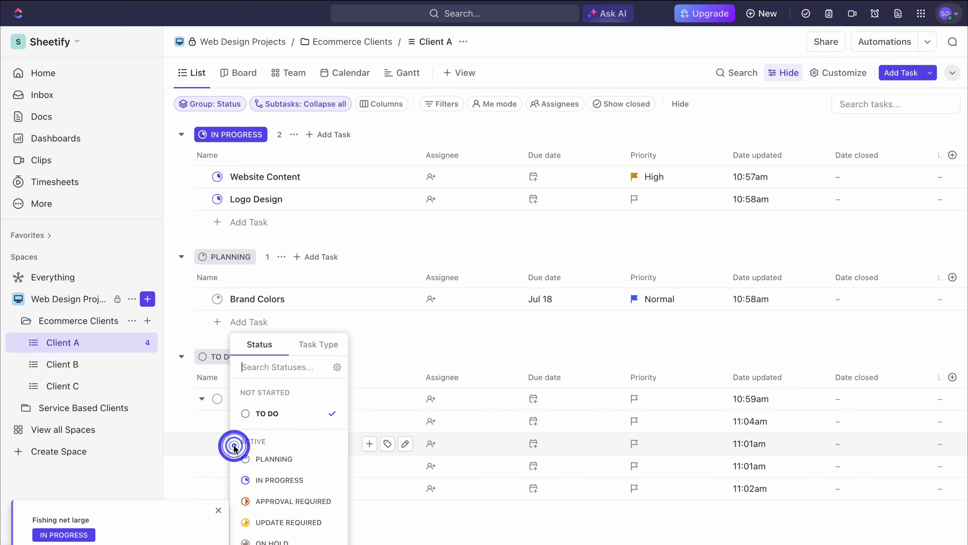
{"action": "left_click", "coordinate": [288, 500]}
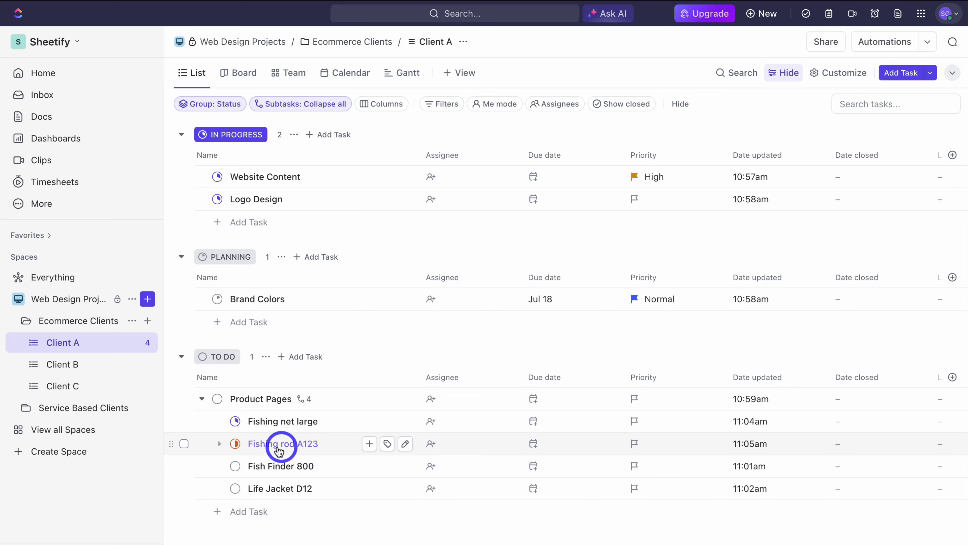
Step: Open Fishing rod A123, review its share options, then close the task panel
{"action": "left_click", "coordinate": [303, 449]}
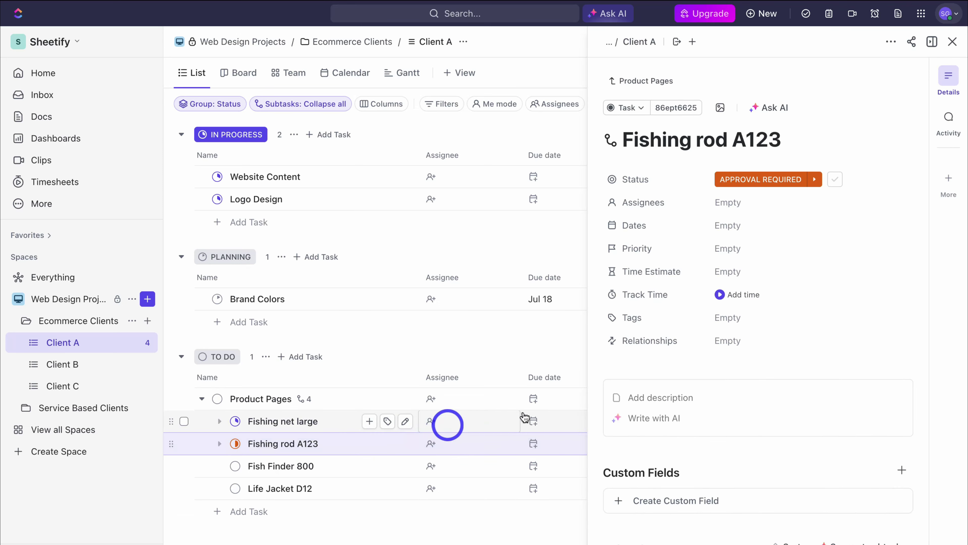
{"action": "left_click", "coordinate": [911, 42]}
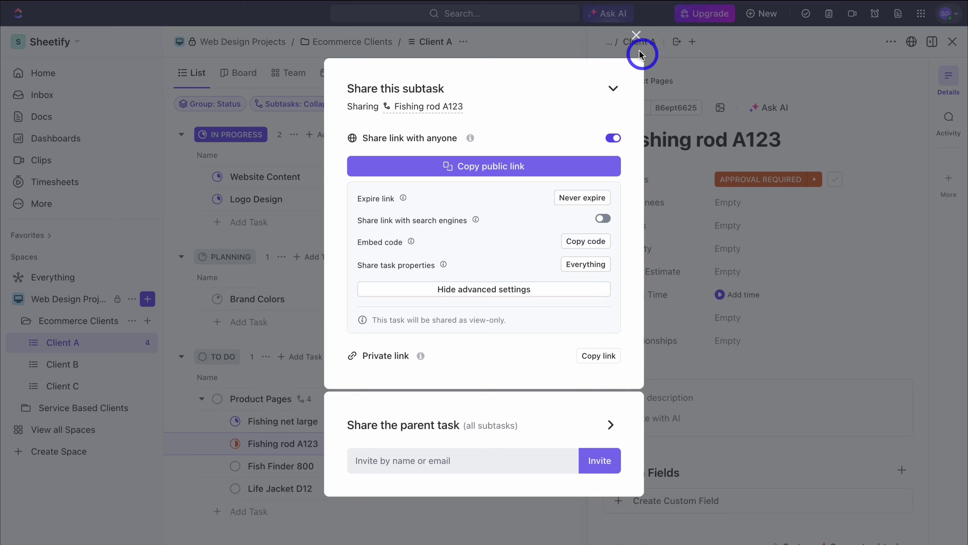
{"action": "left_click", "coordinate": [636, 36]}
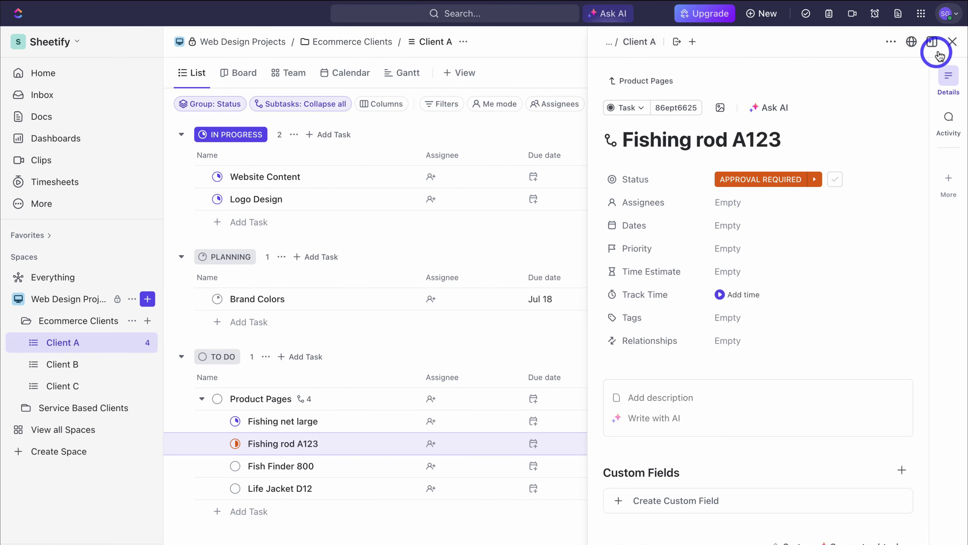
{"action": "left_click", "coordinate": [952, 41]}
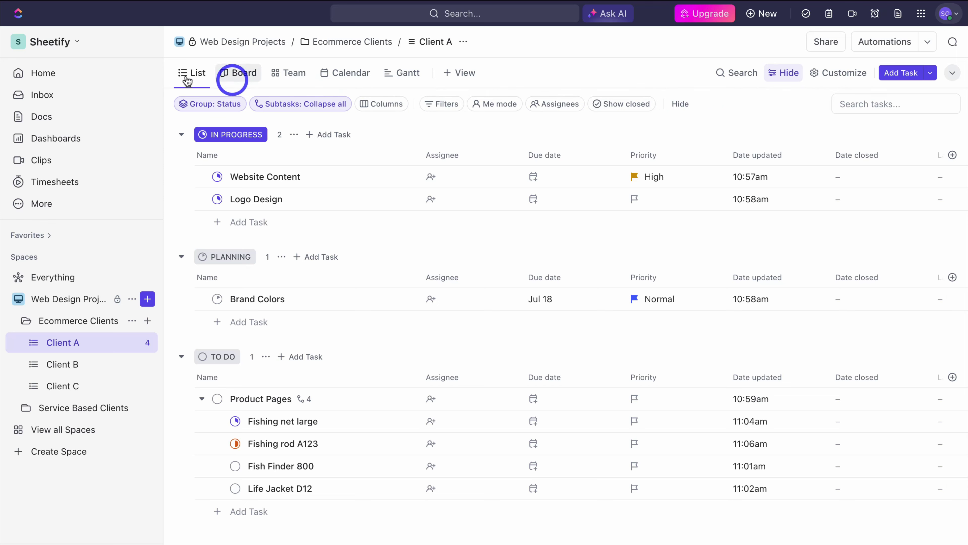
Step: From the Sheetify workspace menu, go to Manage people, paste the invitee's e-mail, and open the role choices
{"action": "left_click", "coordinate": [61, 41]}
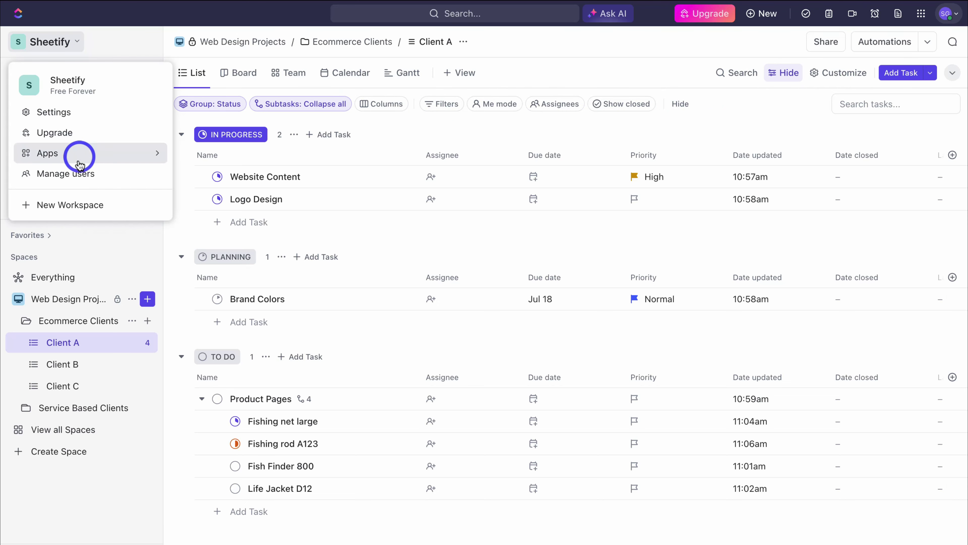
{"action": "left_click", "coordinate": [123, 173]}
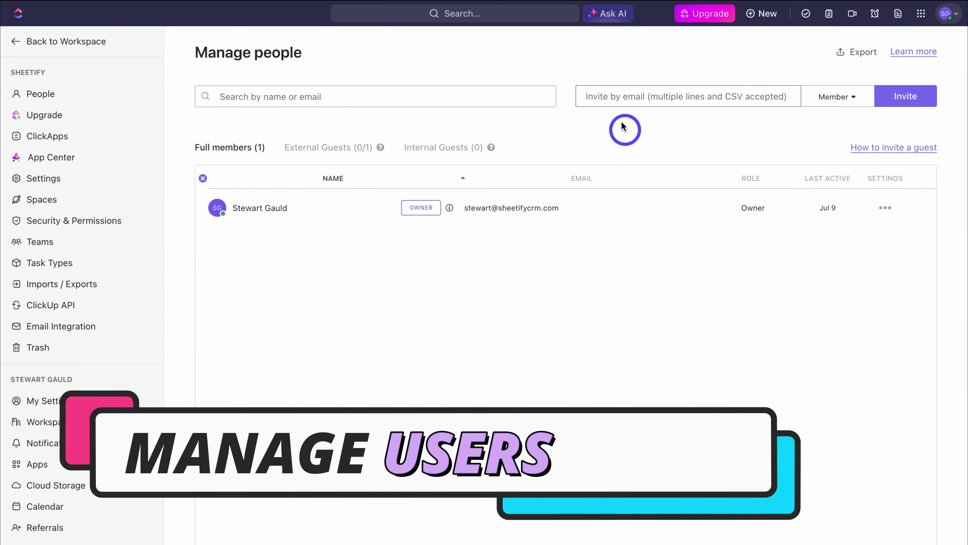
{"action": "left_click", "coordinate": [614, 97]}
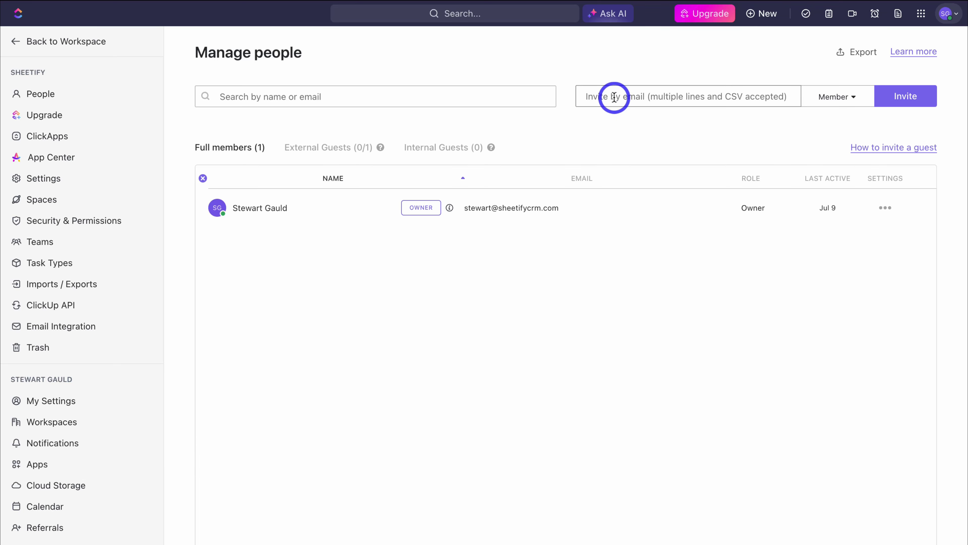
{"action": "key", "text": "super+v"}
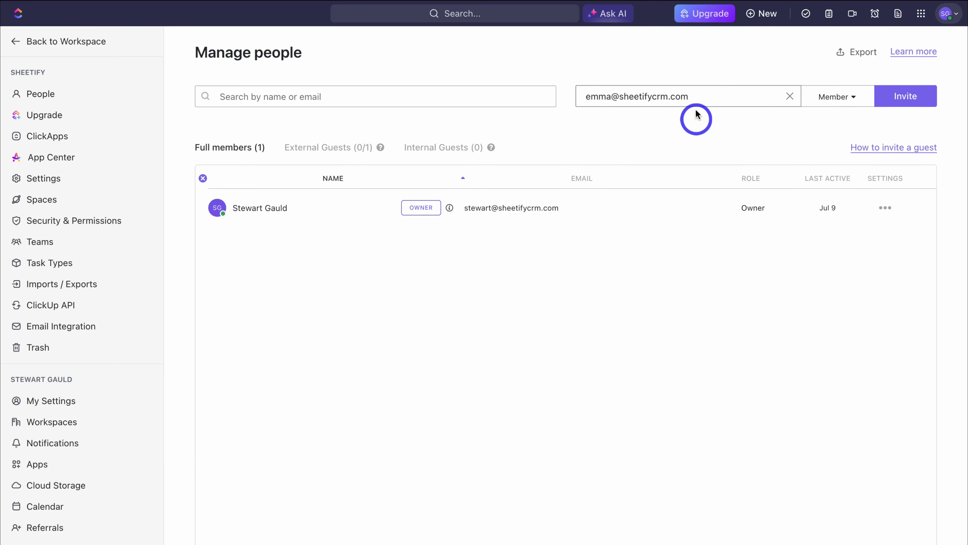
{"action": "left_click", "coordinate": [843, 100]}
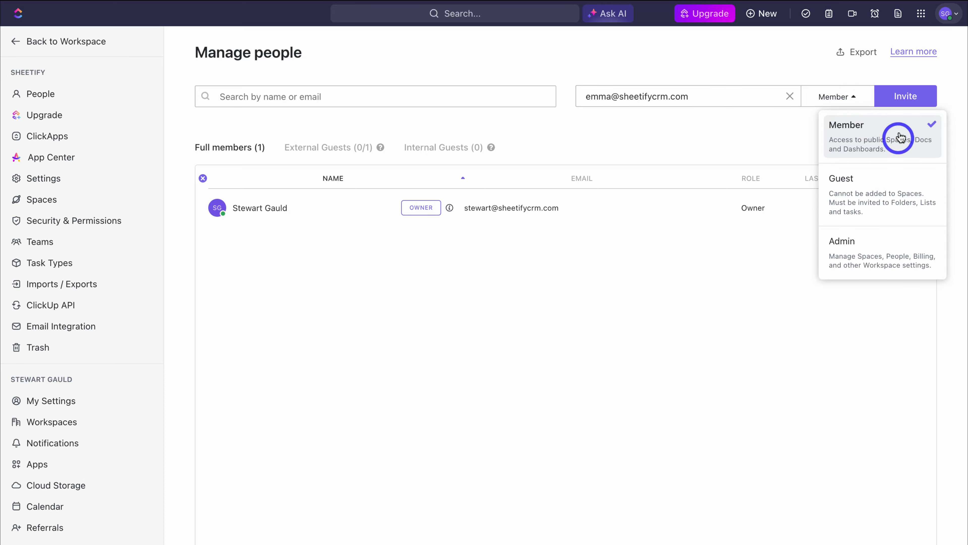
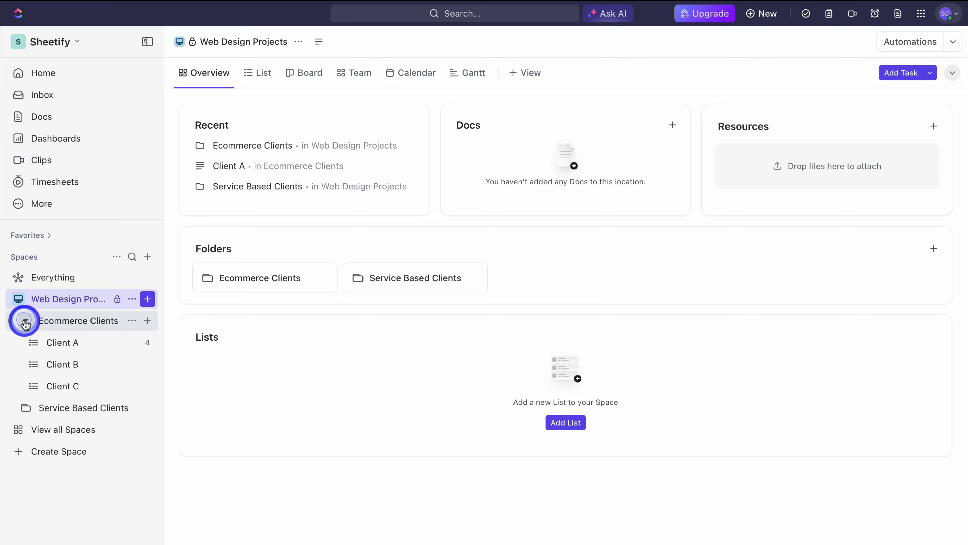
Step: Open the Client A list and assign teammates to Website Content and Fishing net large
{"action": "left_click", "coordinate": [63, 347]}
{"action": "left_click", "coordinate": [110, 346]}
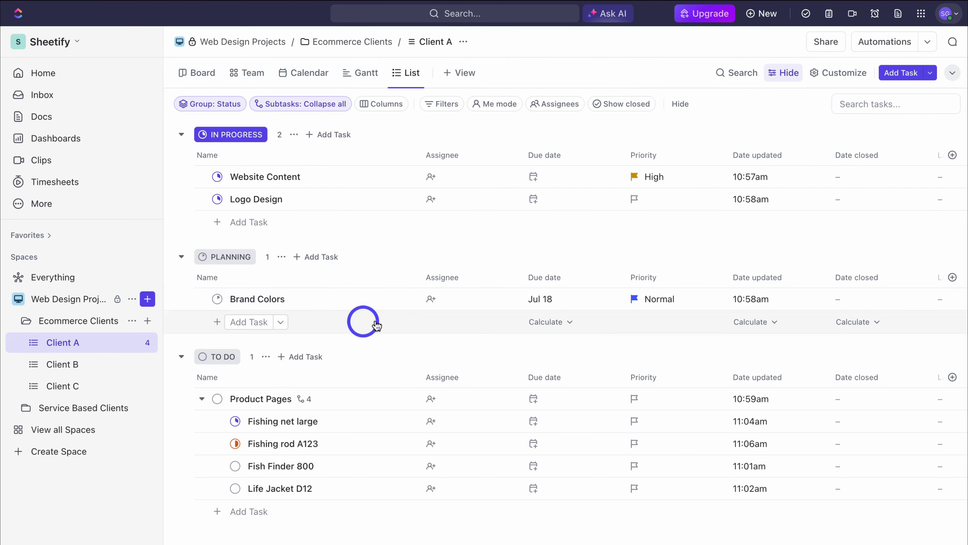
{"action": "left_click", "coordinate": [442, 176]}
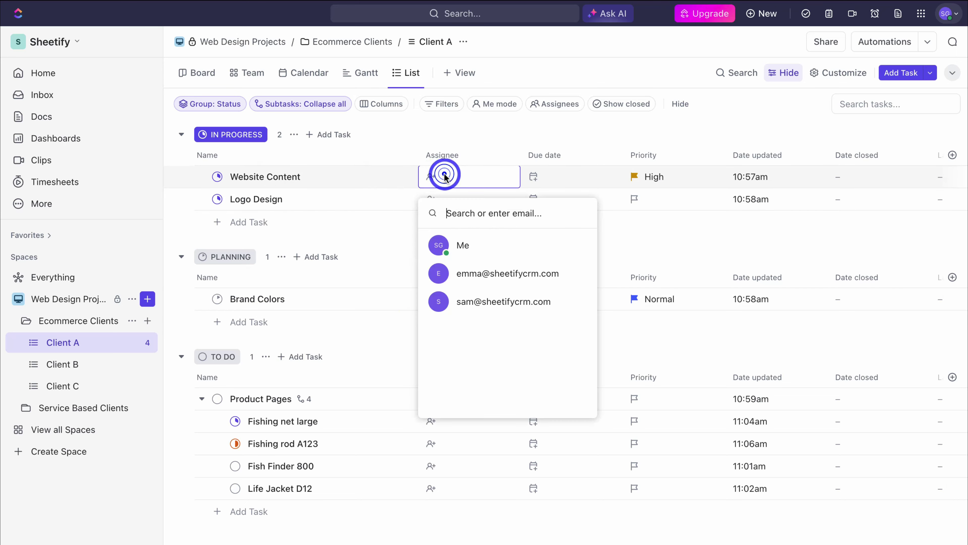
{"action": "left_click", "coordinate": [496, 276]}
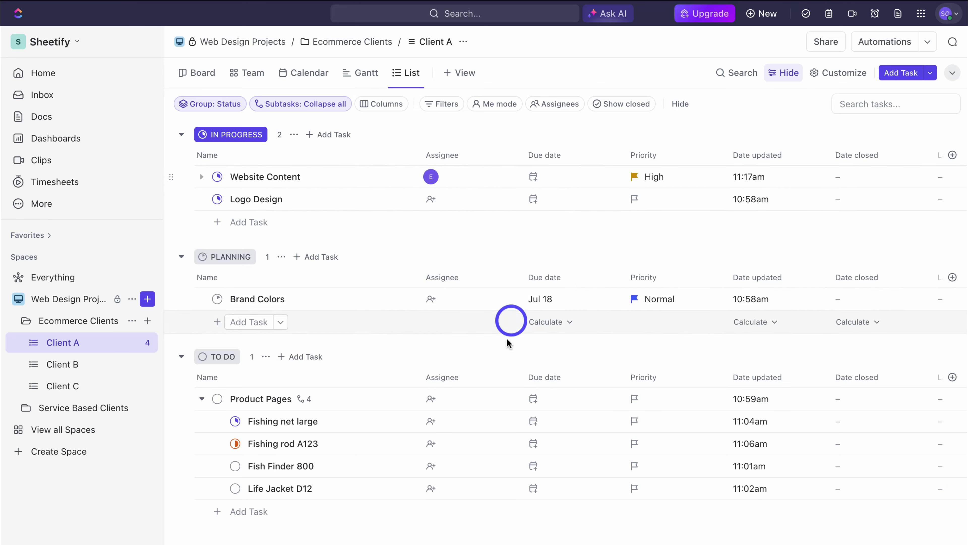
{"action": "left_click", "coordinate": [436, 420]}
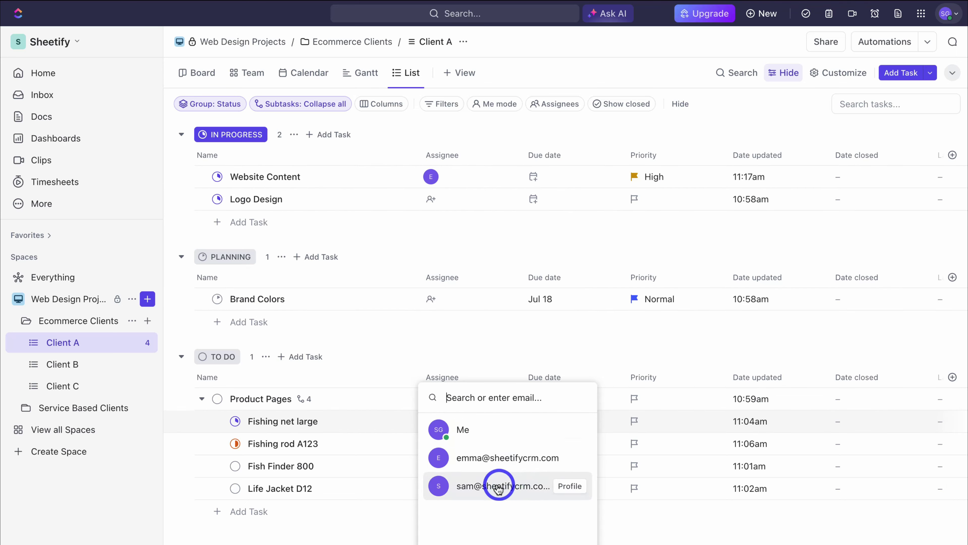
{"action": "left_click", "coordinate": [513, 491]}
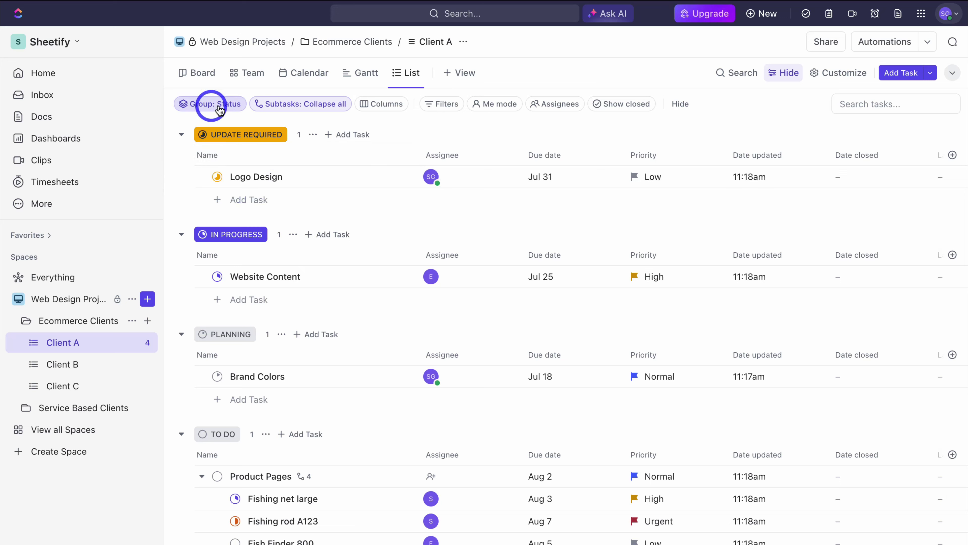
Step: Group the Client A tasks by assignee
{"action": "left_click", "coordinate": [212, 105]}
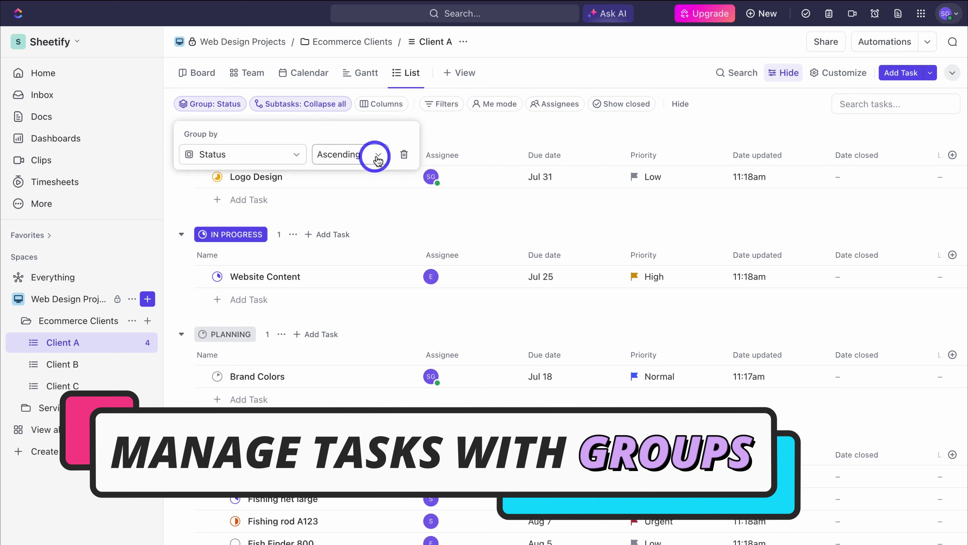
{"action": "left_click", "coordinate": [228, 155]}
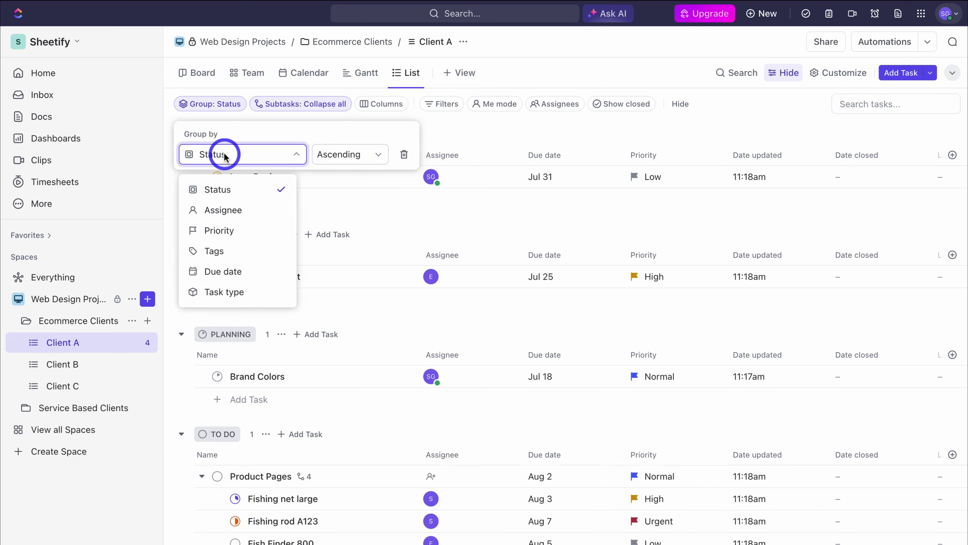
{"action": "left_click", "coordinate": [223, 208]}
{"action": "left_click", "coordinate": [465, 130]}
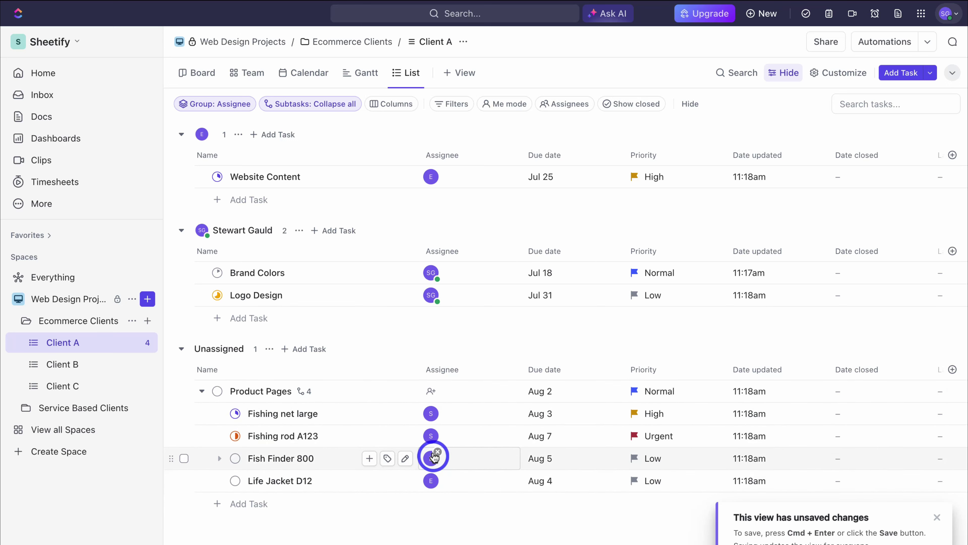
Step: Regroup the Client A tasks by priority
{"action": "left_click", "coordinate": [195, 111]}
{"action": "left_click", "coordinate": [251, 155]}
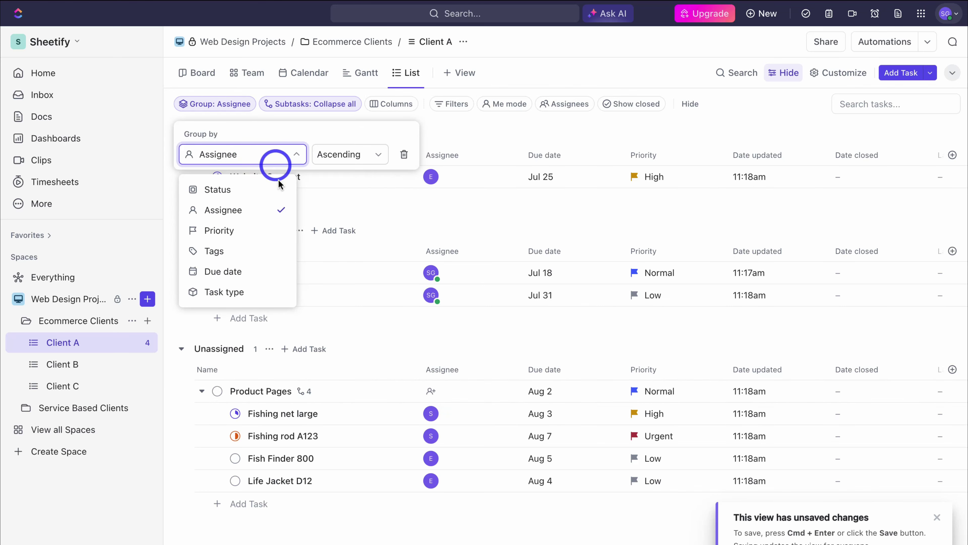
{"action": "left_click", "coordinate": [258, 230]}
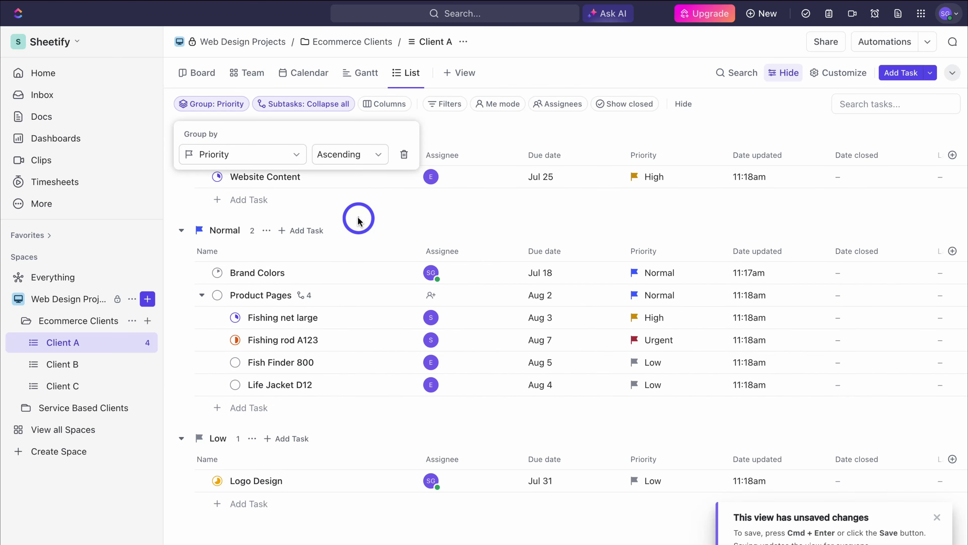
{"action": "left_click", "coordinate": [359, 220]}
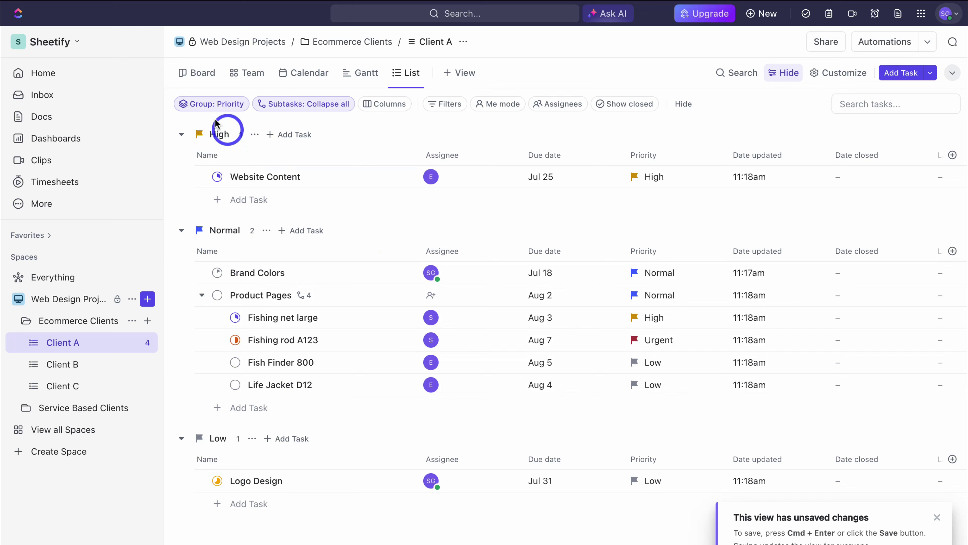
Step: Restore grouping by status and bring up the filter options
{"action": "left_click", "coordinate": [209, 104]}
{"action": "left_click", "coordinate": [228, 158]}
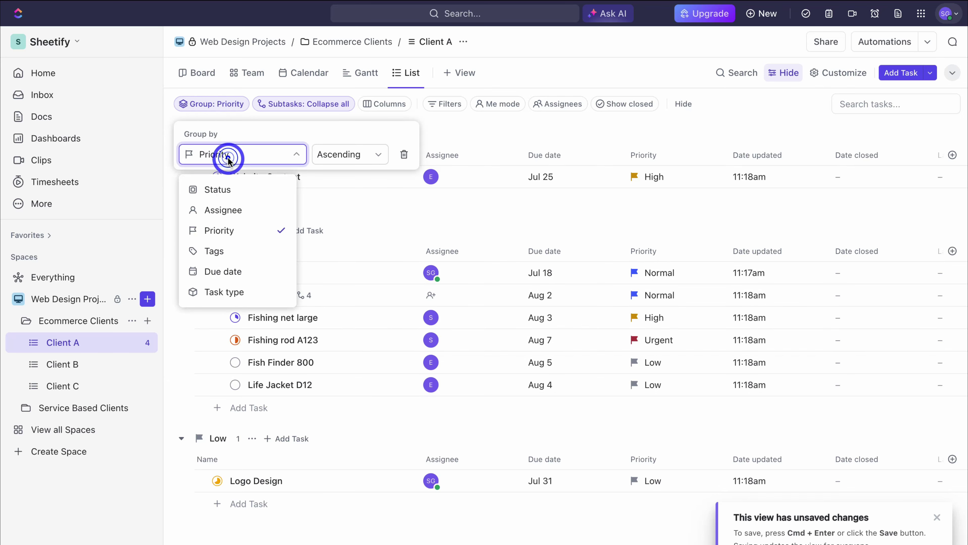
{"action": "left_click", "coordinate": [227, 189]}
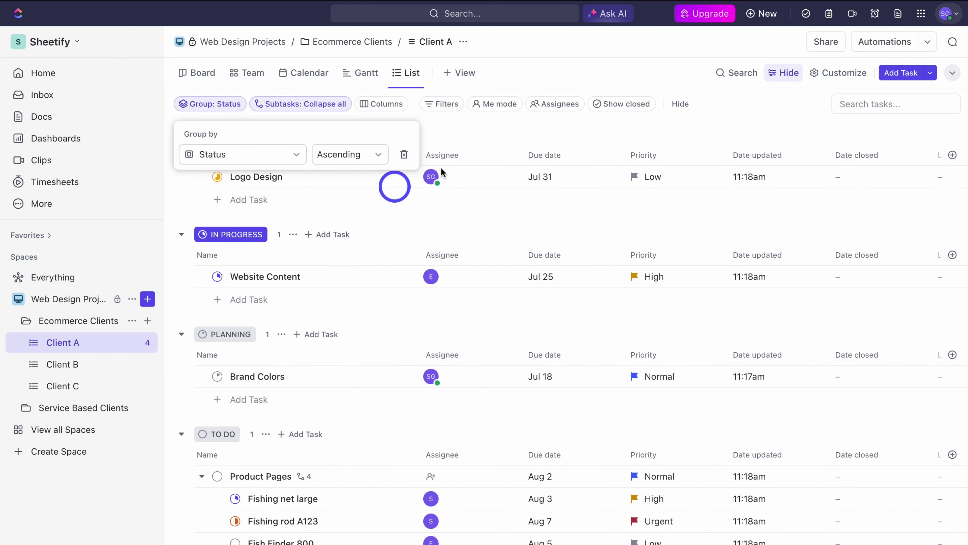
{"action": "left_click", "coordinate": [443, 107]}
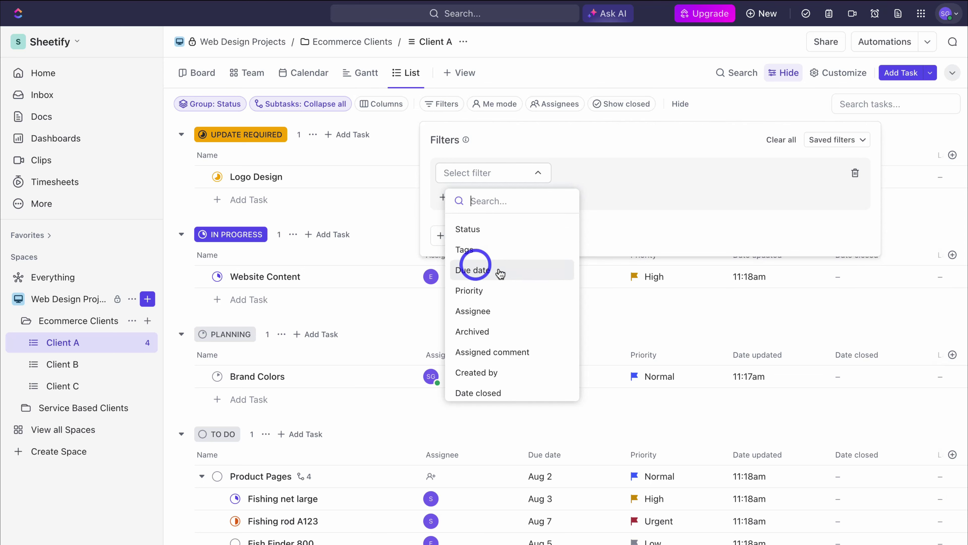
Step: Apply a filter showing only tasks with status TO DO
{"action": "scroll", "coordinate": [511, 274], "scroll_direction": "down", "scroll_amount": 5}
{"action": "scroll", "coordinate": [515, 274], "scroll_direction": "up", "scroll_amount": 5}
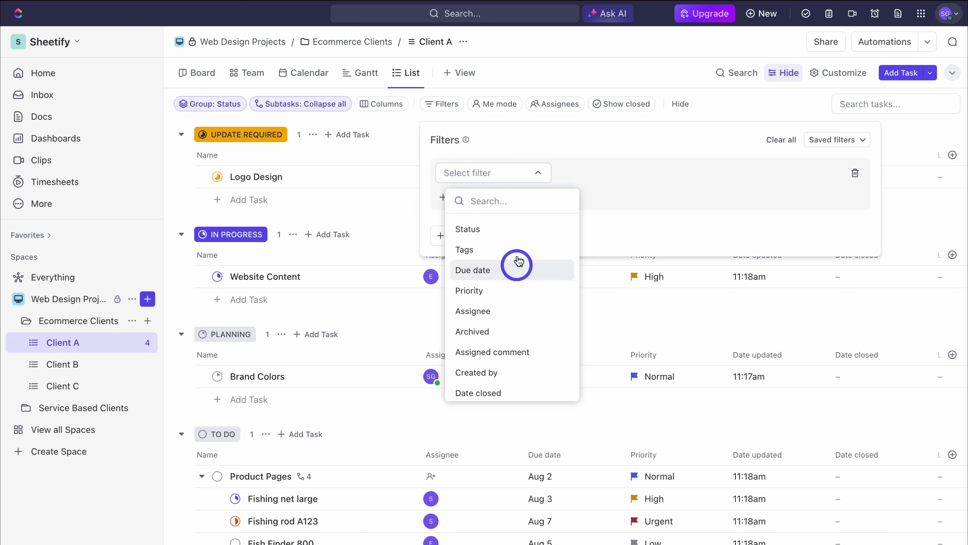
{"action": "left_click", "coordinate": [512, 238]}
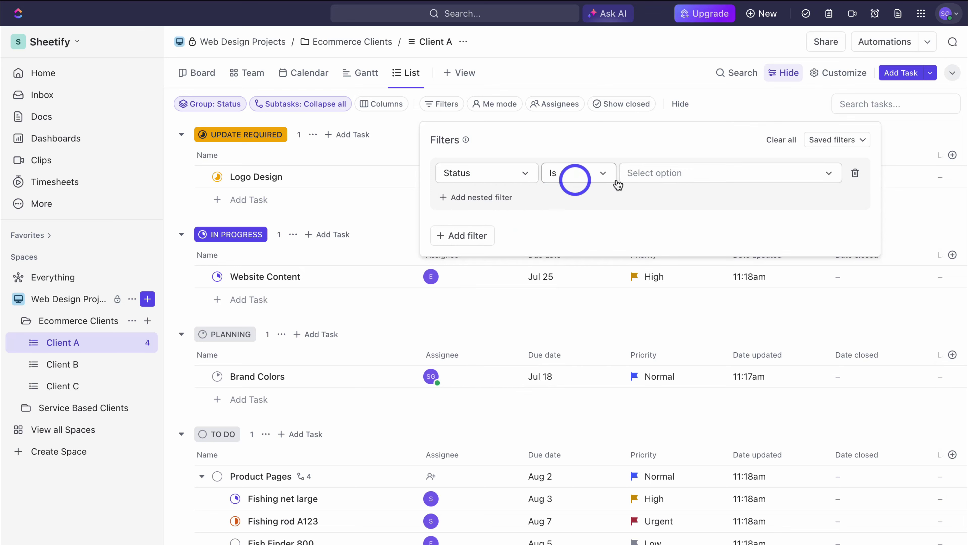
{"action": "left_click", "coordinate": [661, 178]}
{"action": "left_click", "coordinate": [637, 252]}
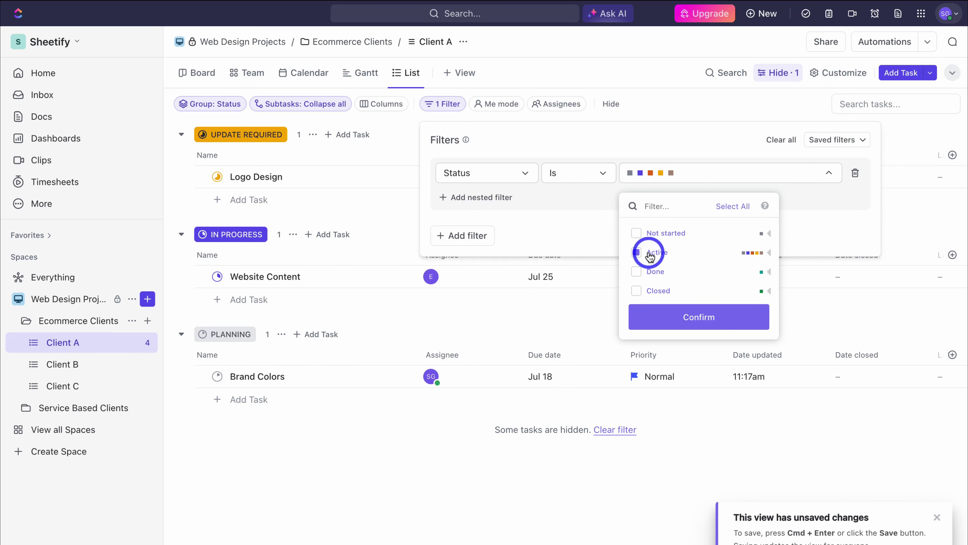
{"action": "left_click", "coordinate": [640, 235]}
{"action": "left_click", "coordinate": [638, 250]}
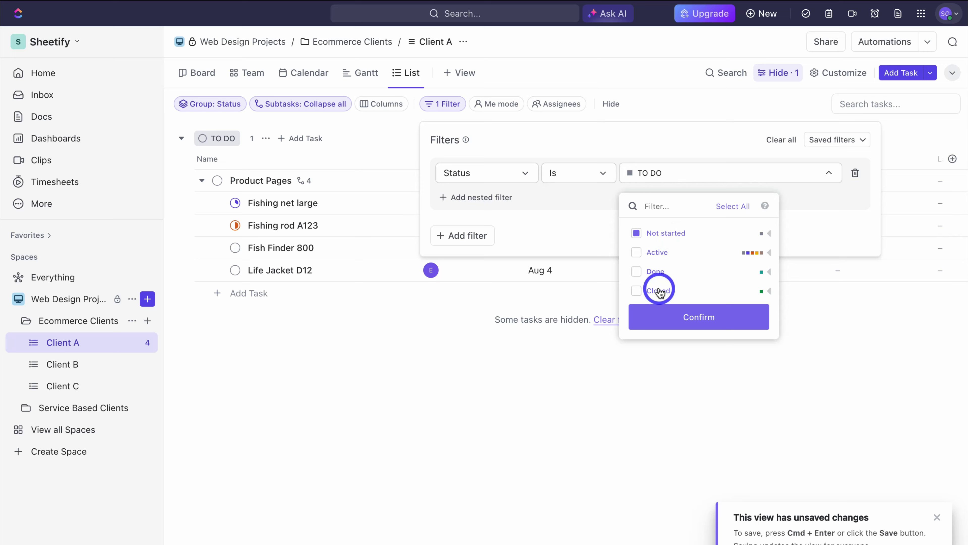
{"action": "left_click", "coordinate": [702, 314]}
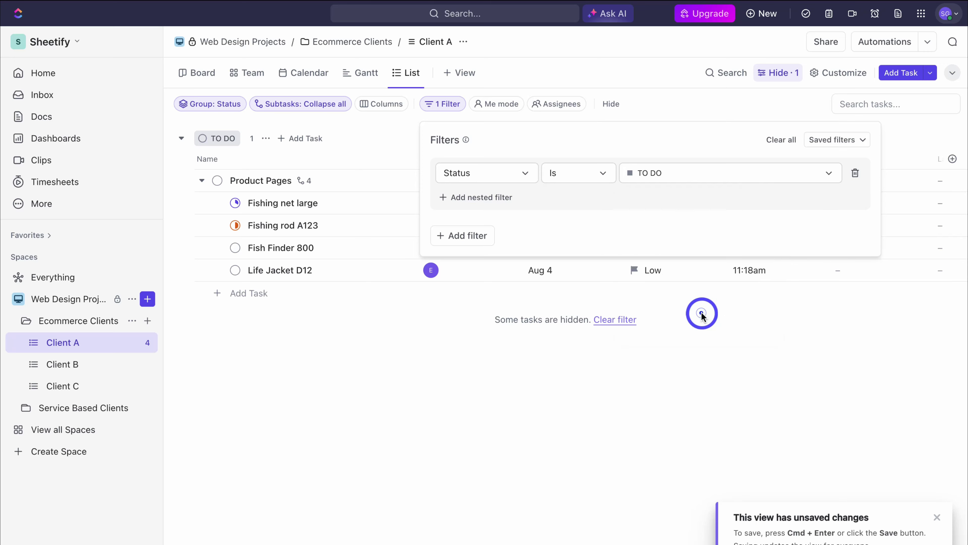
Step: Remove the status filter, toggle Me mode, and show assignees with task counts
{"action": "left_click", "coordinate": [853, 173]}
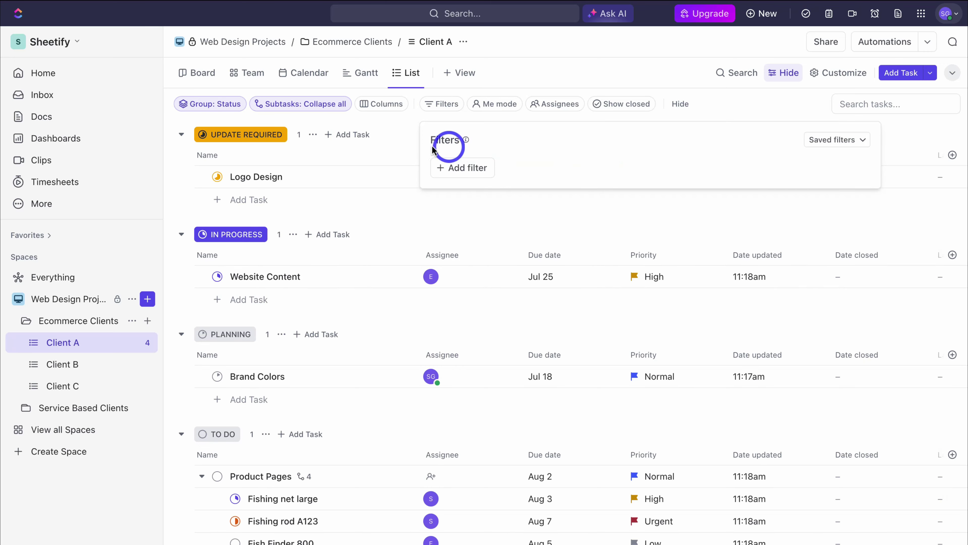
{"action": "left_click", "coordinate": [397, 148]}
{"action": "left_click", "coordinate": [496, 106]}
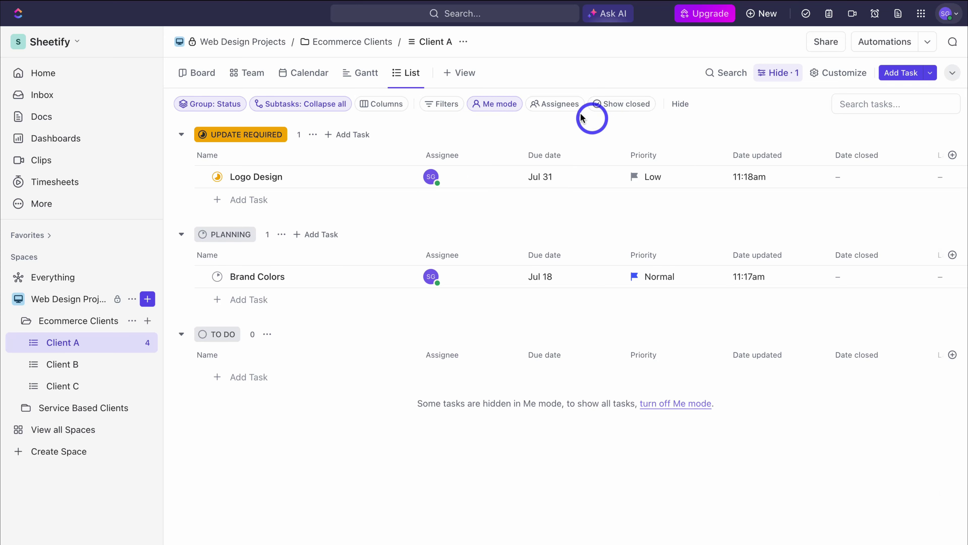
{"action": "left_click", "coordinate": [561, 106]}
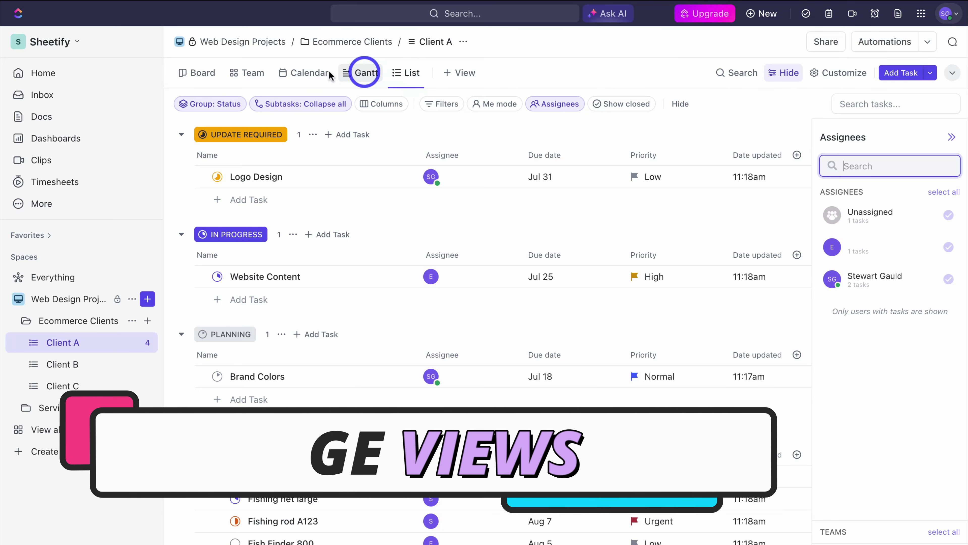
Step: Switch Client A to Board view and move Brand Colors into IN PROGRESS
{"action": "left_click", "coordinate": [192, 73]}
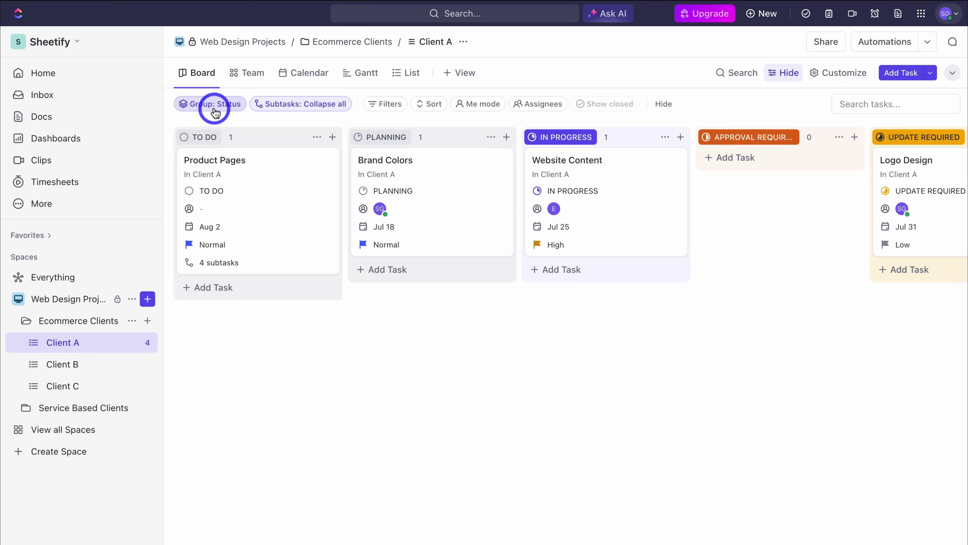
{"action": "scroll", "coordinate": [581, 192], "scroll_direction": "right", "scroll_amount": 5}
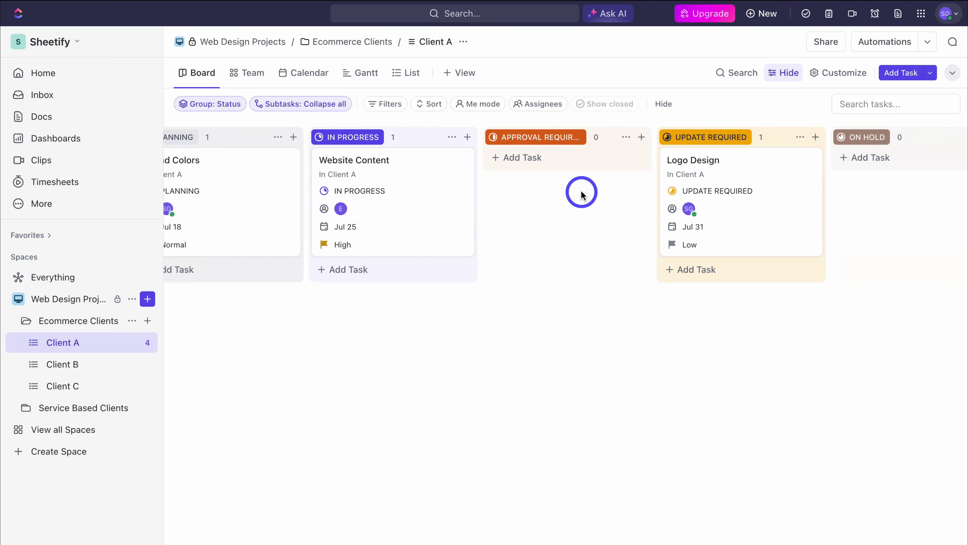
{"action": "scroll", "coordinate": [582, 192], "scroll_direction": "right", "scroll_amount": 10}
{"action": "scroll", "coordinate": [582, 193], "scroll_direction": "left", "scroll_amount": 15}
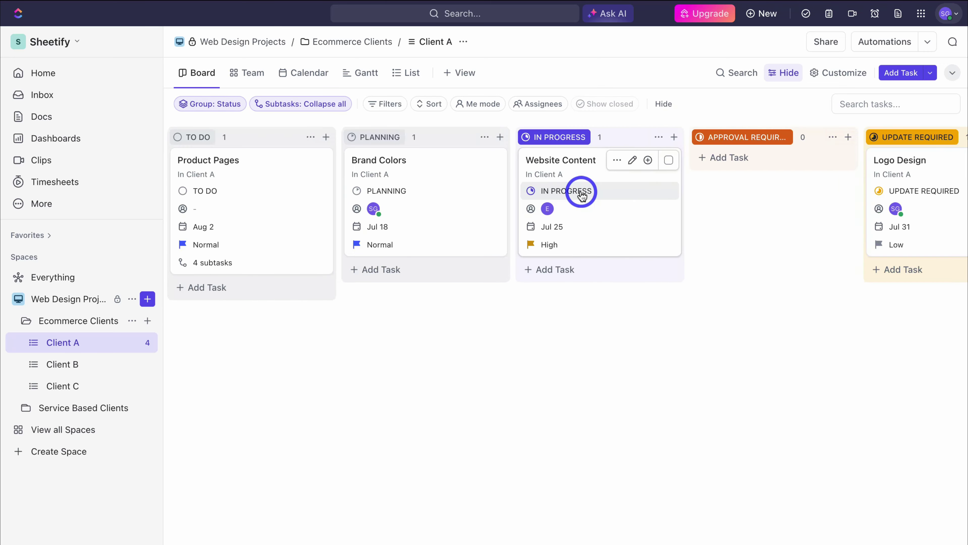
{"action": "left_click_drag", "start_coordinate": [424, 155], "coordinate": [519, 157]}
Step: Move the Logo Design card into the ON HOLD column
{"action": "scroll", "coordinate": [573, 173], "scroll_direction": "right", "scroll_amount": 3}
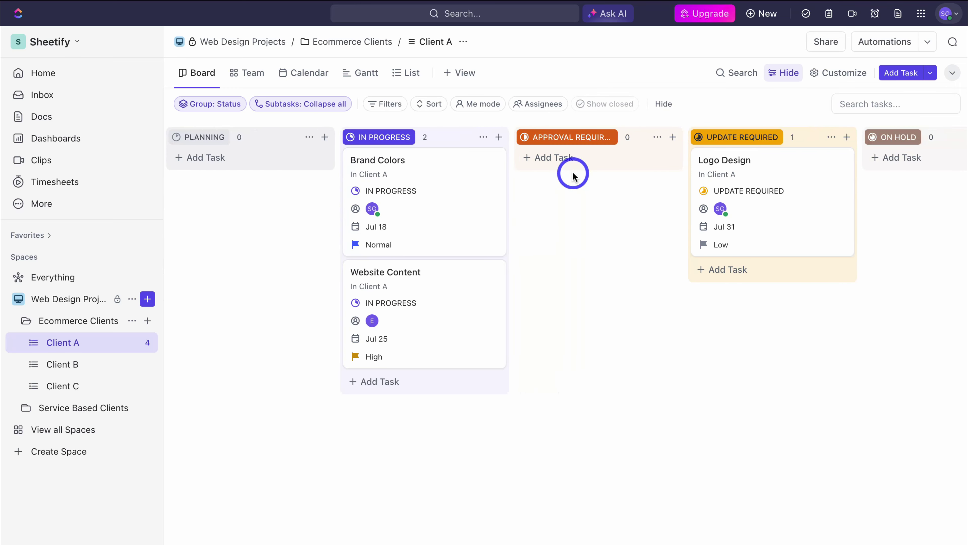
{"action": "scroll", "coordinate": [571, 214], "scroll_direction": "right", "scroll_amount": 5}
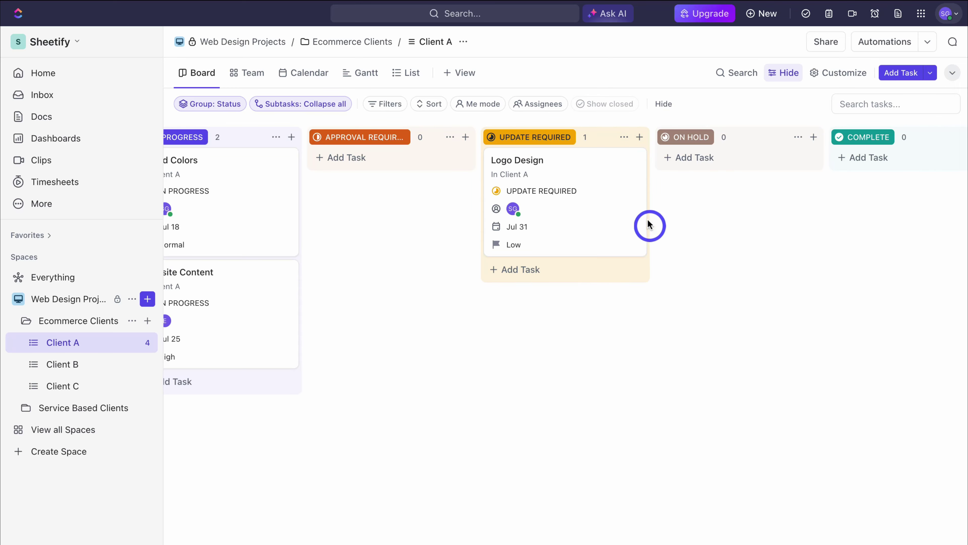
{"action": "left_click", "coordinate": [528, 159]}
{"action": "left_click_drag", "start_coordinate": [545, 164], "coordinate": [740, 156]}
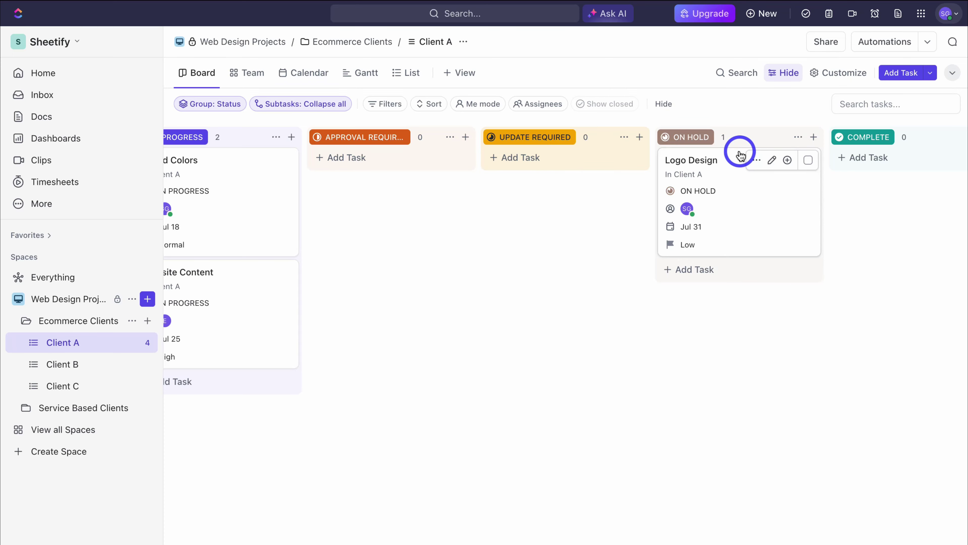
{"action": "scroll", "coordinate": [730, 149], "scroll_direction": "left", "scroll_amount": 8}
Step: Check the team workload and month calendar views, opening and closing Website Content's details
{"action": "left_click", "coordinate": [255, 77]}
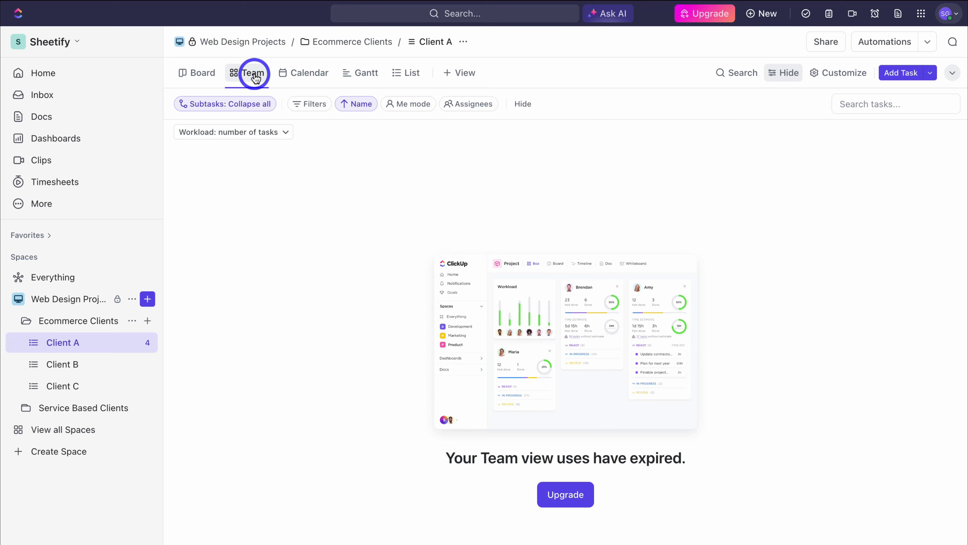
{"action": "left_click", "coordinate": [347, 243]}
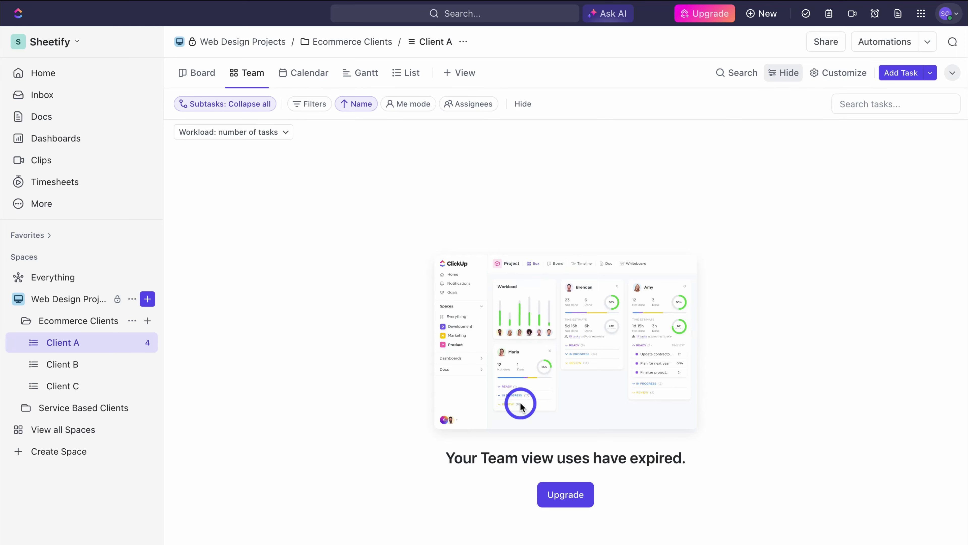
{"action": "left_click", "coordinate": [551, 492]}
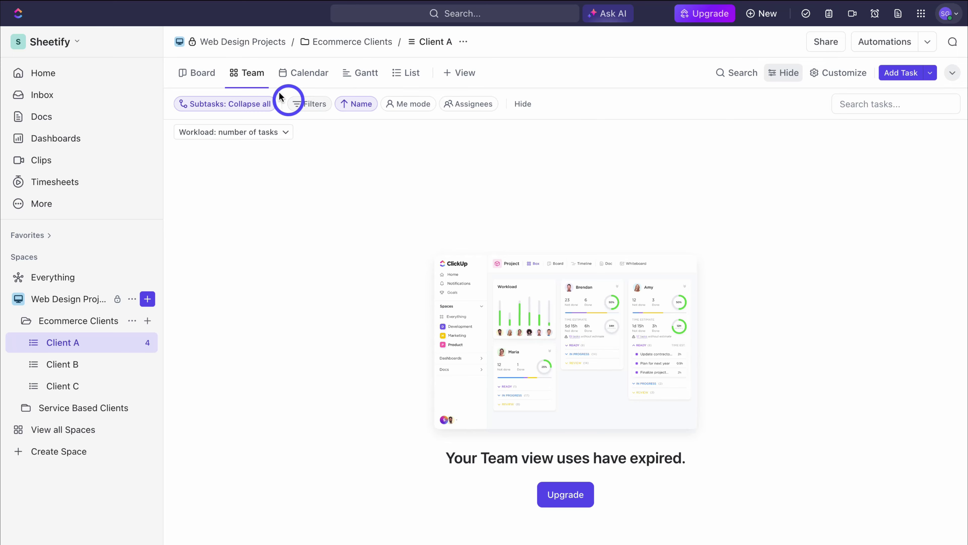
{"action": "left_click", "coordinate": [308, 79]}
{"action": "left_click", "coordinate": [586, 337]}
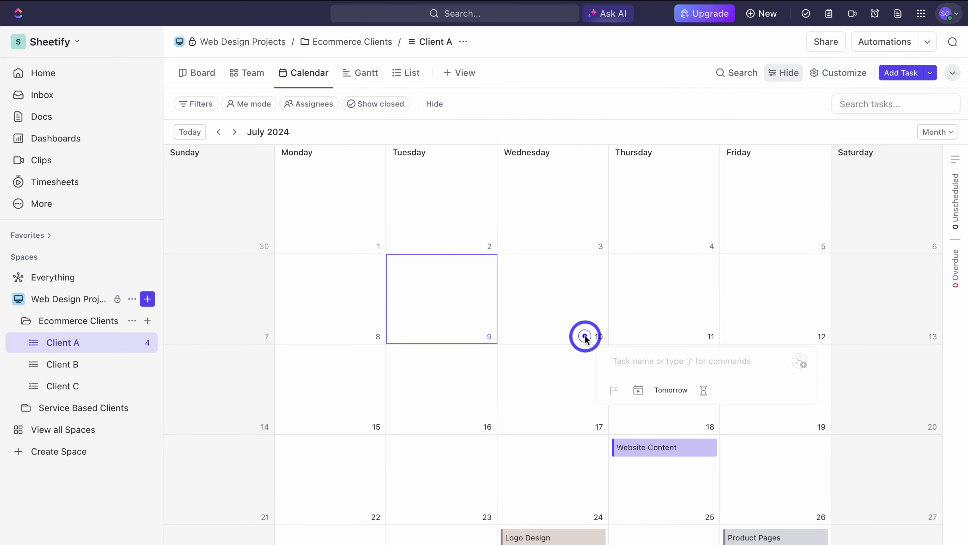
{"action": "left_click", "coordinate": [528, 359]}
{"action": "left_click", "coordinate": [649, 448]}
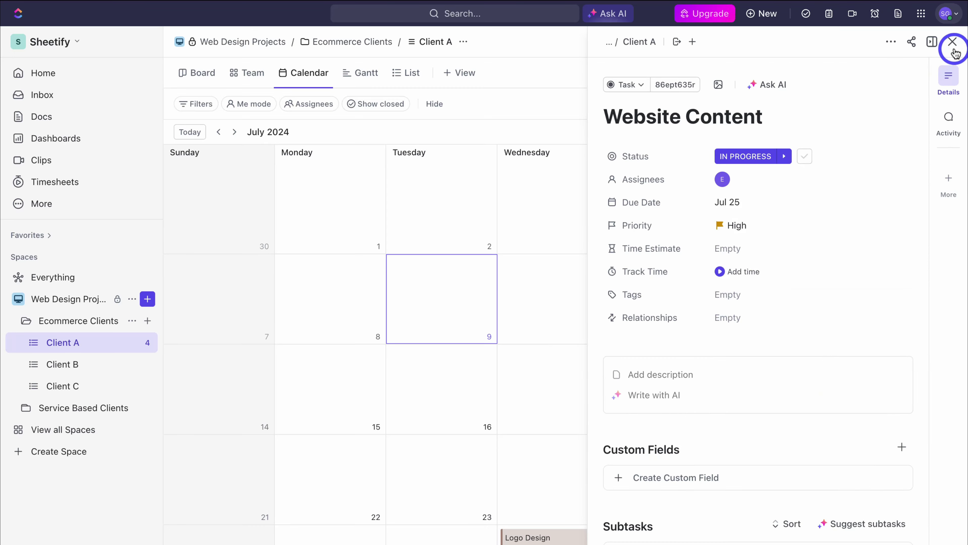
{"action": "left_click", "coordinate": [952, 41]}
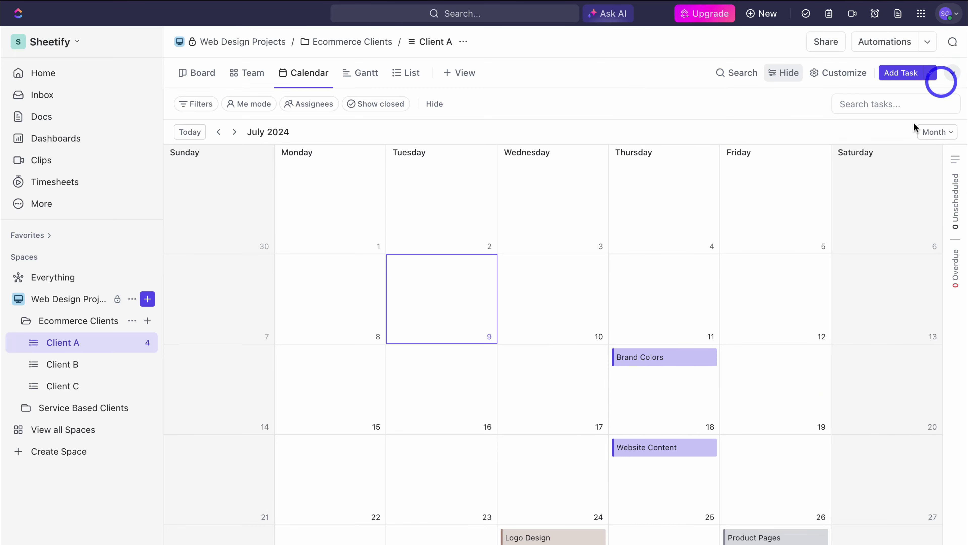
Step: Show the Client A tasks on the Gantt timeline
{"action": "left_click", "coordinate": [361, 72]}
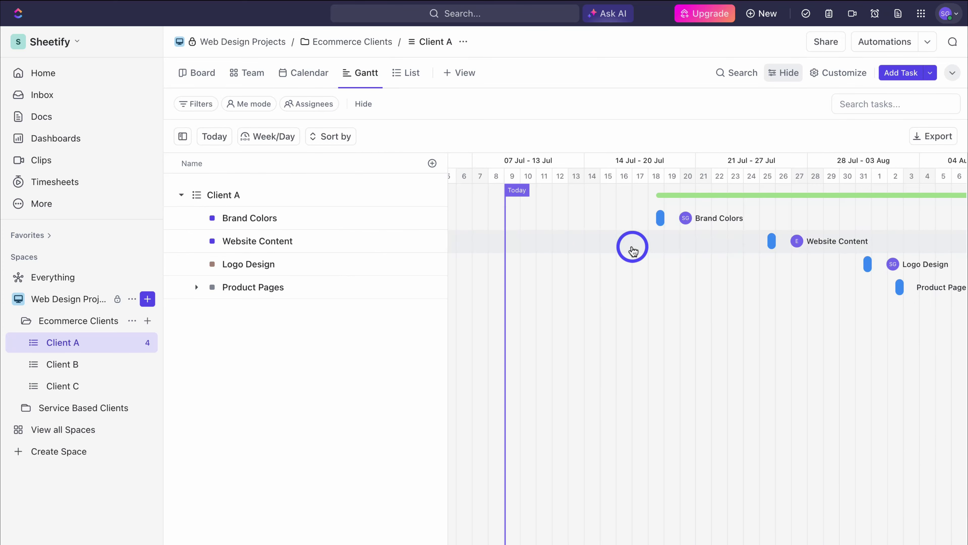
{"action": "scroll", "coordinate": [627, 244], "scroll_direction": "right", "scroll_amount": 10}
{"action": "scroll", "coordinate": [627, 244], "scroll_direction": "left", "scroll_amount": 8}
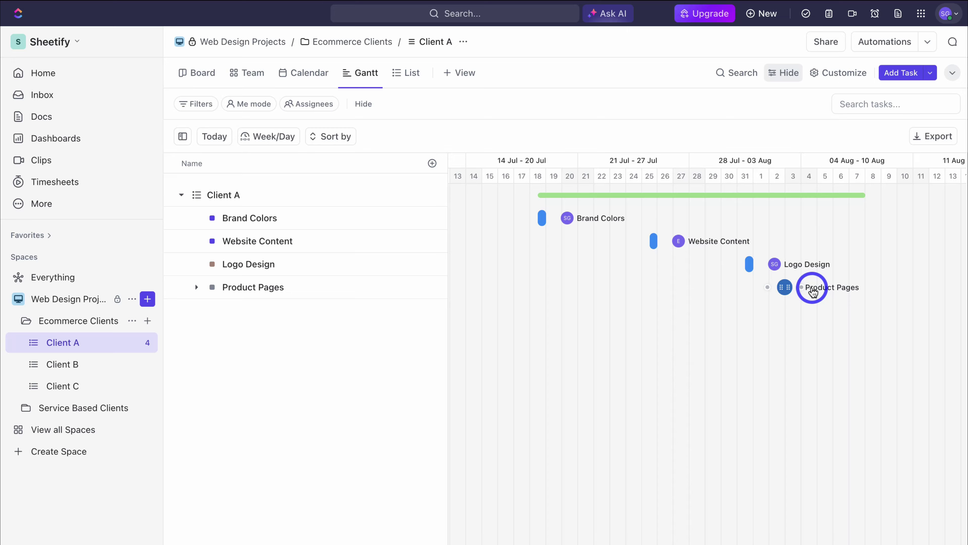
Step: Return to the List view and attempt a Form view, dismissing its upgrade offer
{"action": "left_click", "coordinate": [404, 73]}
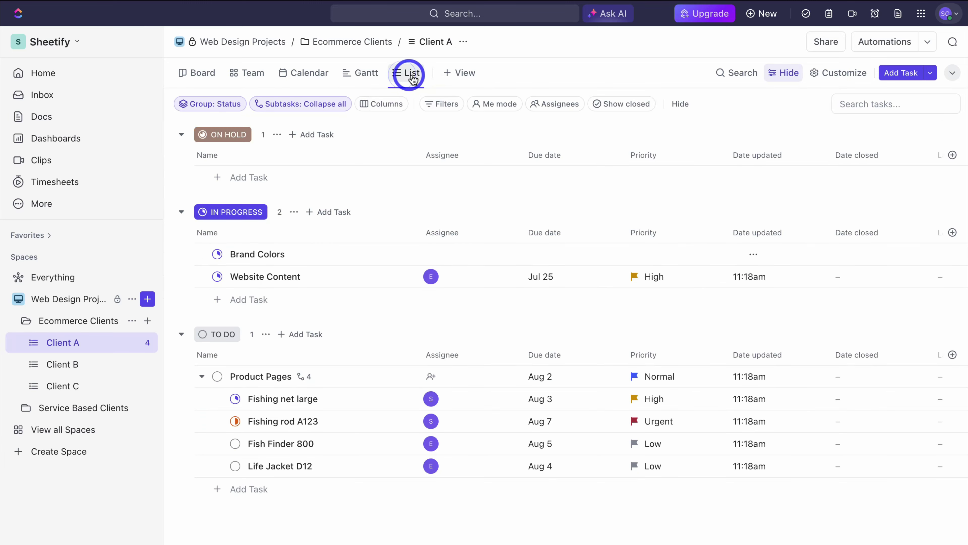
{"action": "left_click", "coordinate": [456, 76]}
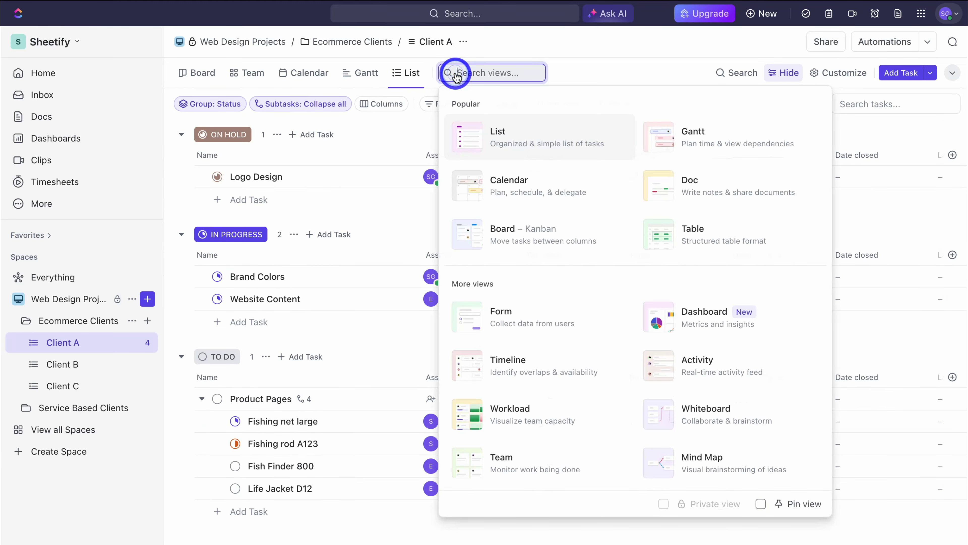
{"action": "left_click", "coordinate": [575, 322]}
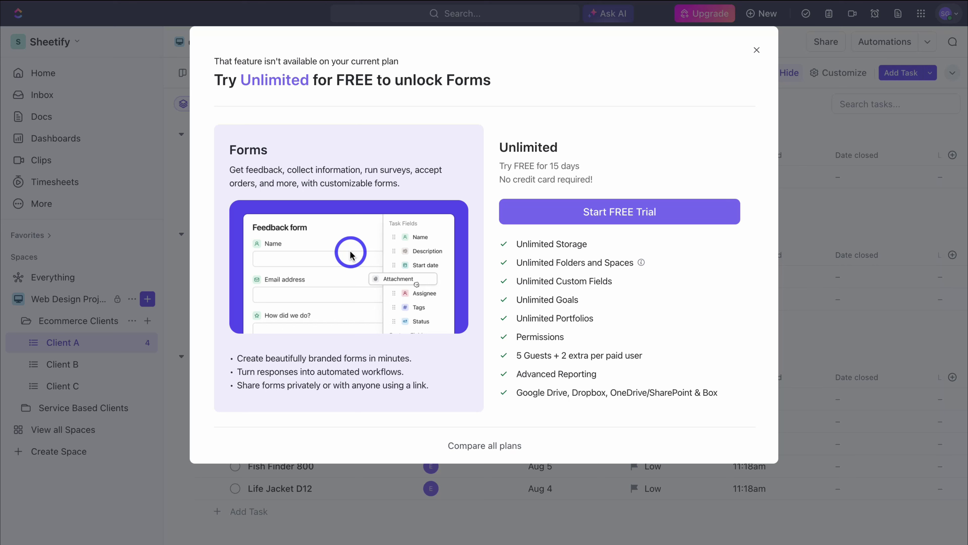
{"action": "left_click", "coordinate": [757, 53]}
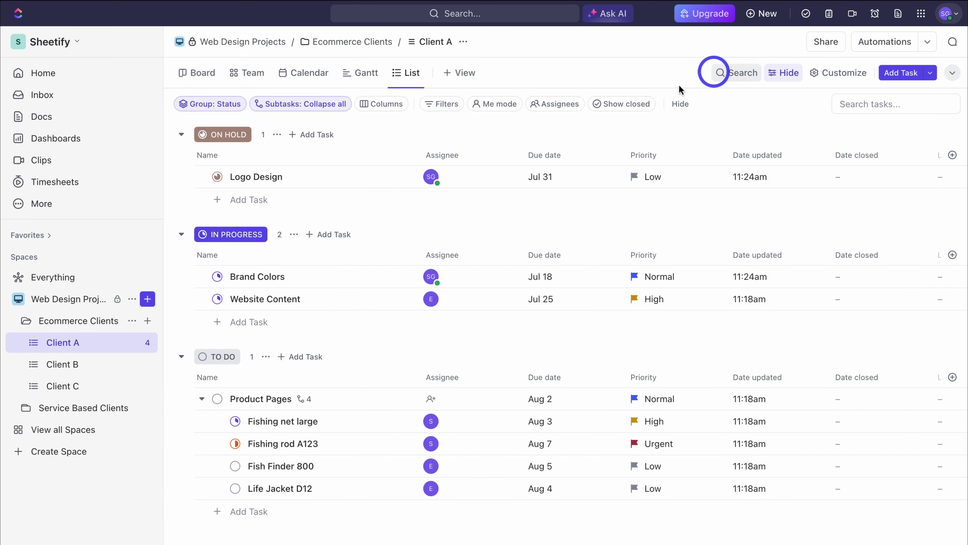
Step: Create a folder named 'Team Planning' in Web Design Projects
{"action": "left_click", "coordinate": [149, 300]}
{"action": "left_click", "coordinate": [213, 428]}
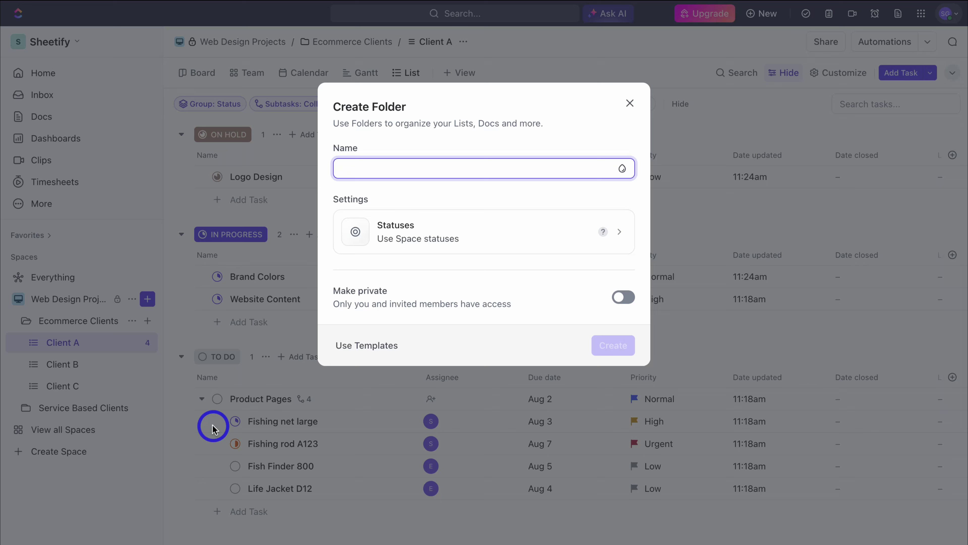
{"action": "type", "text": "Team Planning"}
{"action": "left_click", "coordinate": [623, 346]}
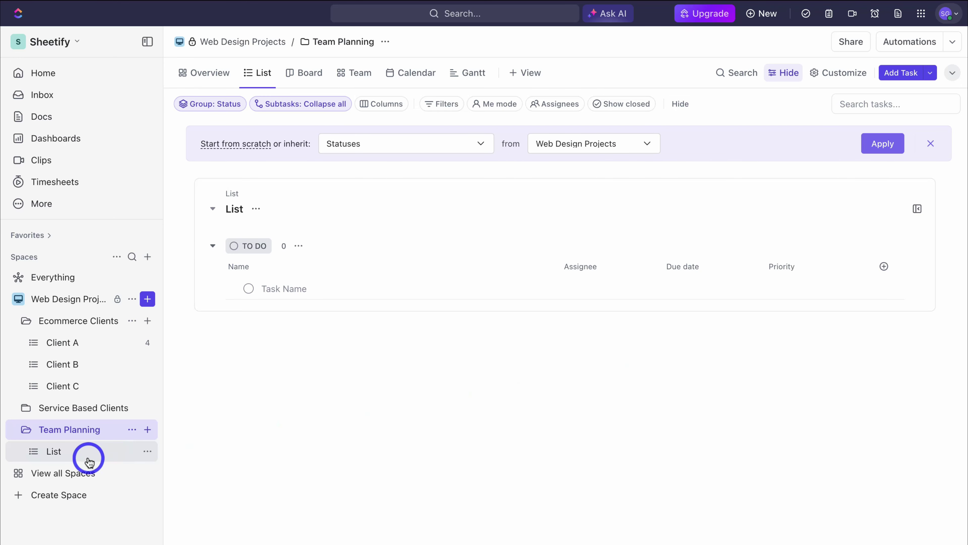
Step: Delete the default List inside the Team Planning folder
{"action": "left_click", "coordinate": [148, 451]}
{"action": "left_click", "coordinate": [272, 536]}
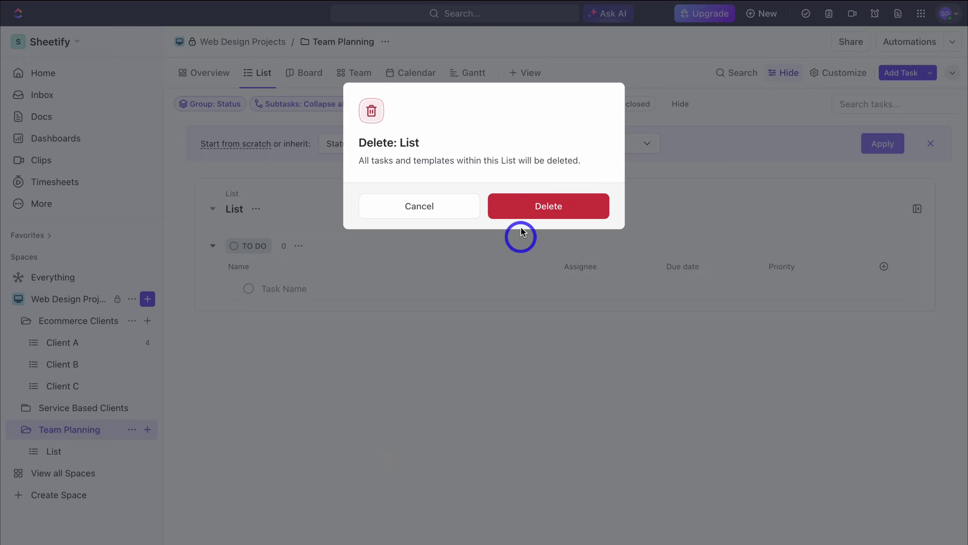
{"action": "left_click", "coordinate": [508, 215]}
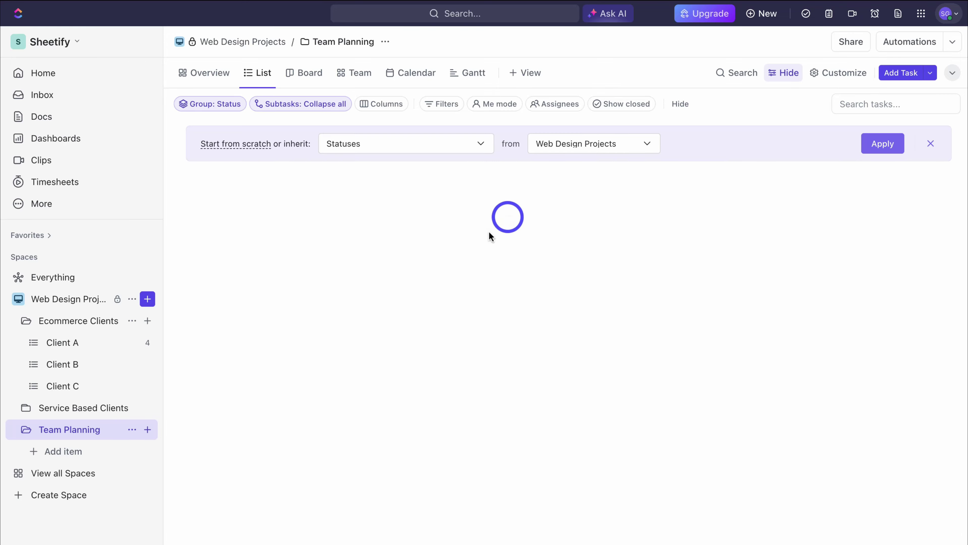
Step: Create a Doc titled 'Web Design Ideas' in Team Planning and add a cover
{"action": "left_click", "coordinate": [148, 429]}
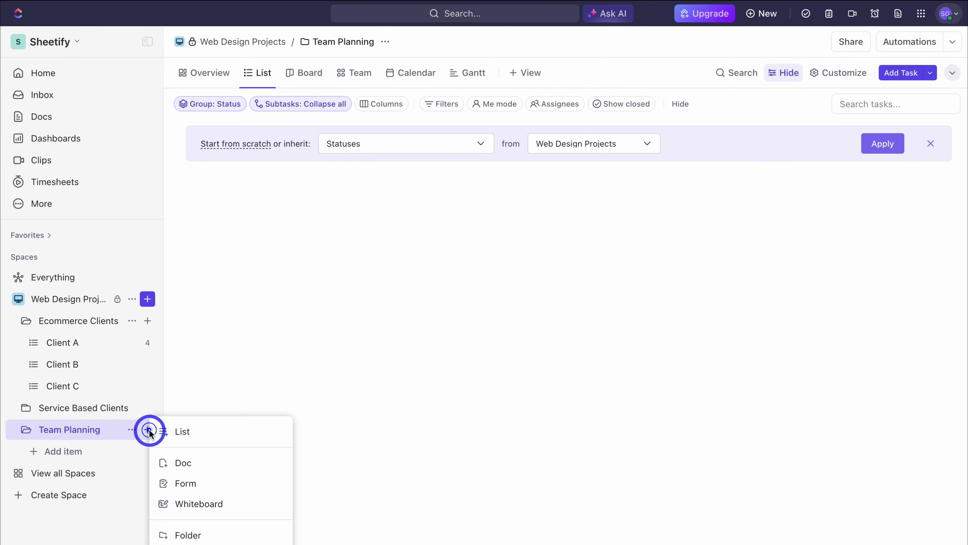
{"action": "left_click", "coordinate": [187, 463]}
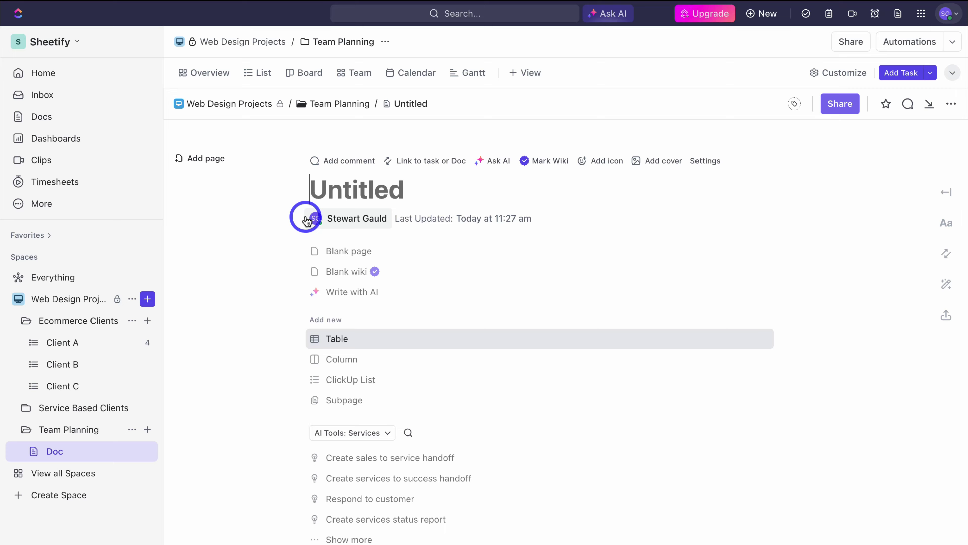
{"action": "type", "text": "Web Design Ideas"}
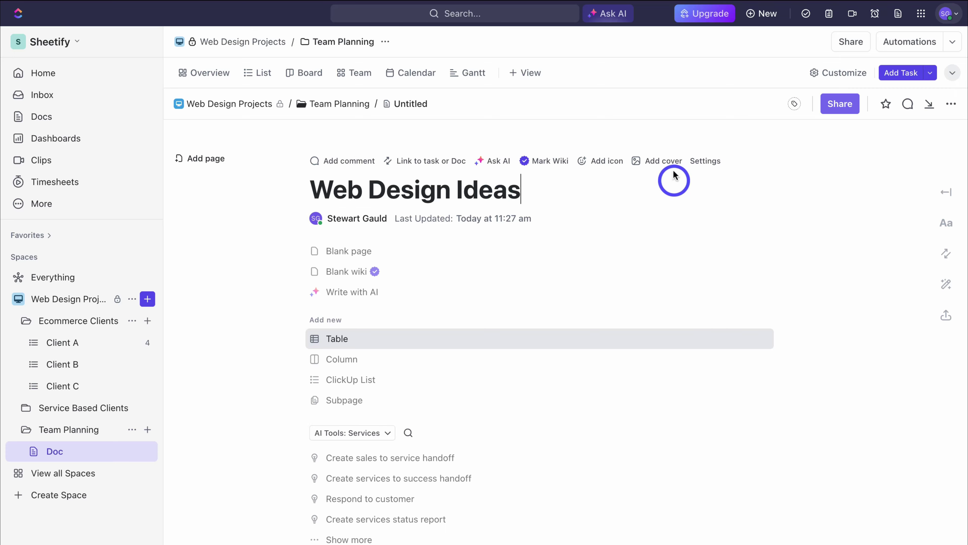
{"action": "left_click", "coordinate": [664, 161]}
Step: Apply the second gradient cover and paste the 10-design-ideas prompt into Write with AI
{"action": "left_click", "coordinate": [588, 485]}
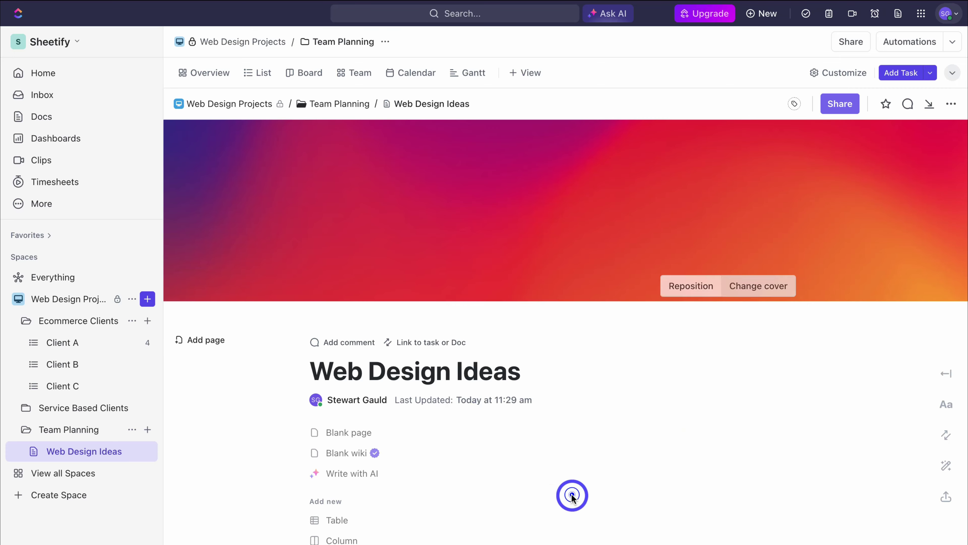
{"action": "scroll", "coordinate": [679, 387], "scroll_direction": "down", "scroll_amount": 3}
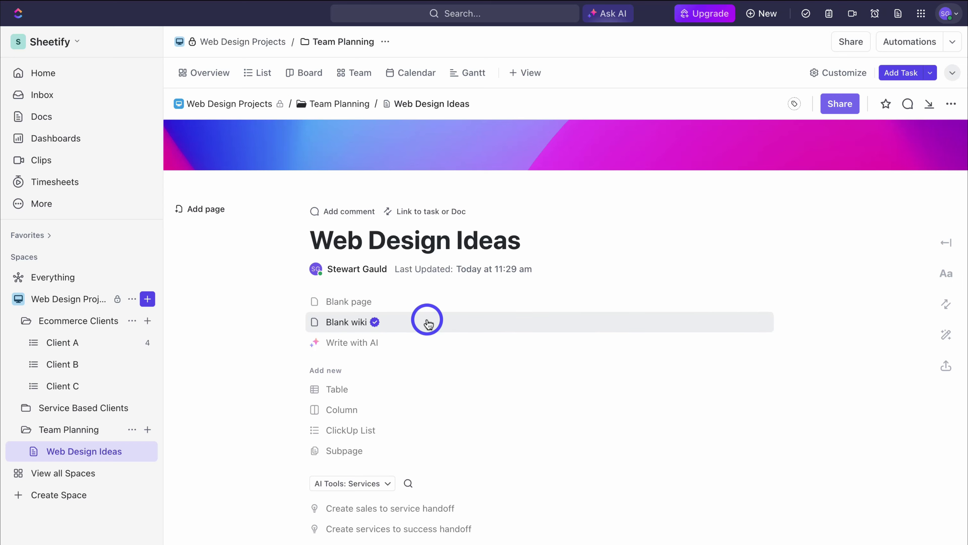
{"action": "left_click", "coordinate": [401, 341]}
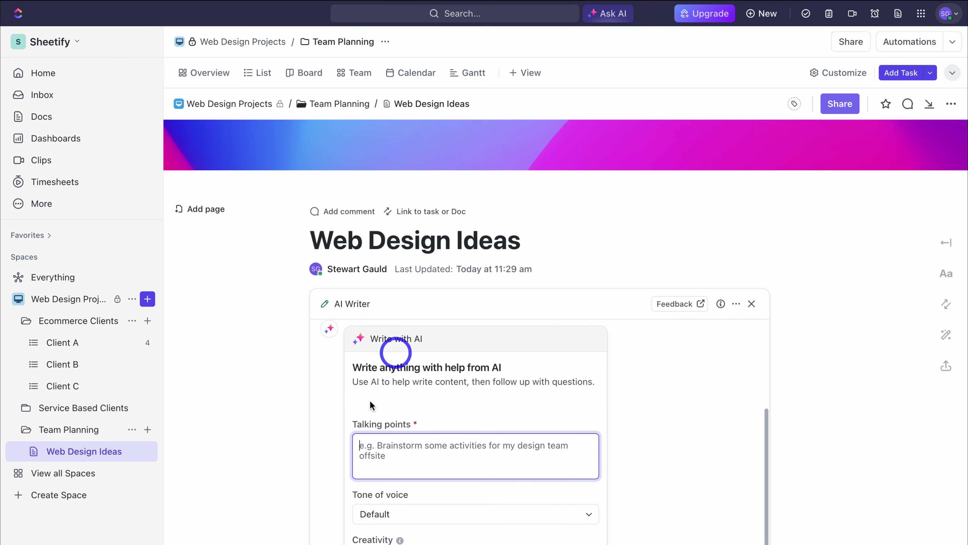
{"action": "left_click", "coordinate": [437, 456]}
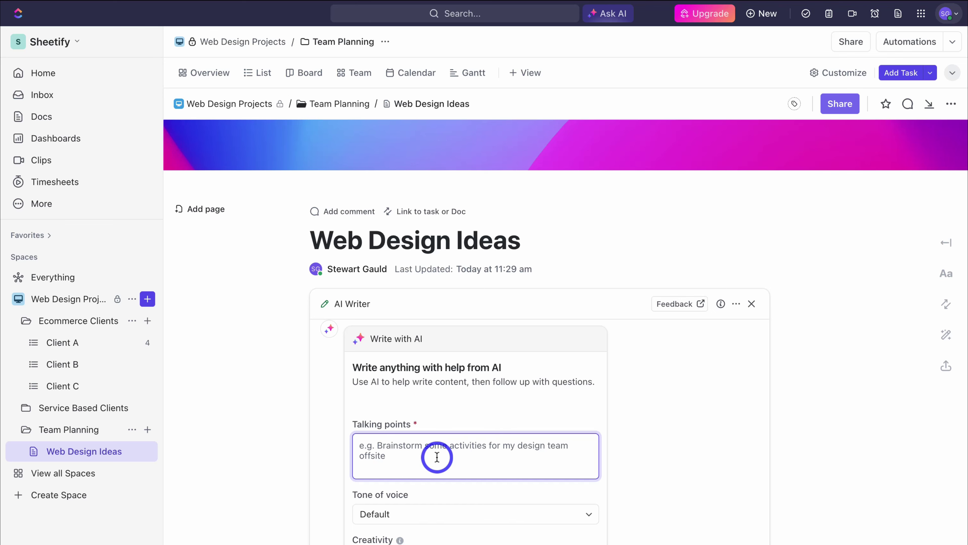
{"action": "type", "text": "Give me a list of 10 ecommerce website design ideas."}
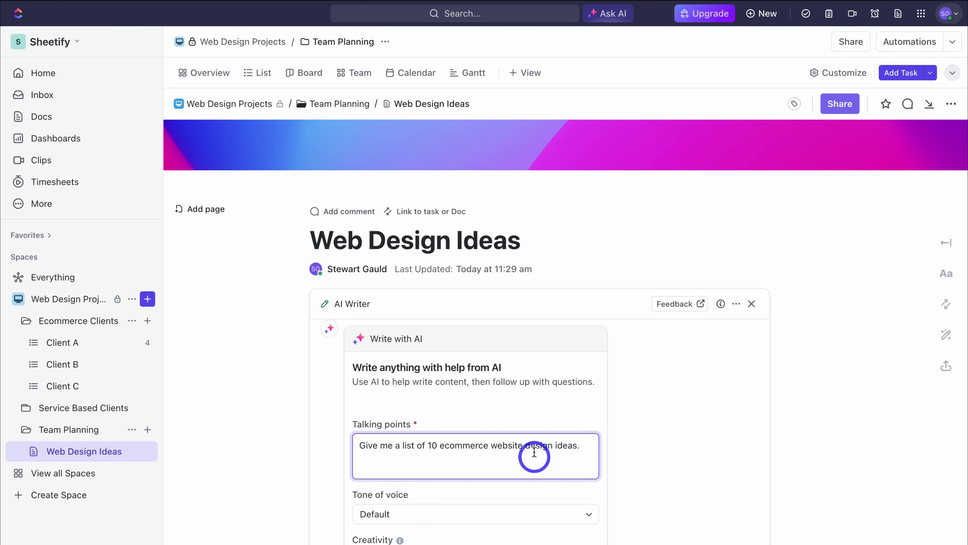
Step: Generate the AI list of 10 ecommerce design ideas and insert it into the doc
{"action": "scroll", "coordinate": [490, 484], "scroll_direction": "down", "scroll_amount": 1}
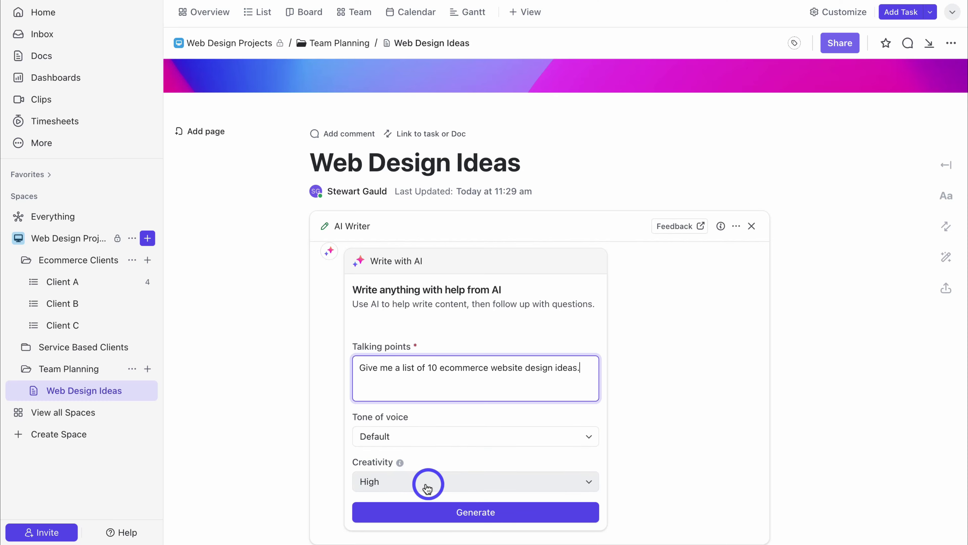
{"action": "left_click", "coordinate": [531, 512]}
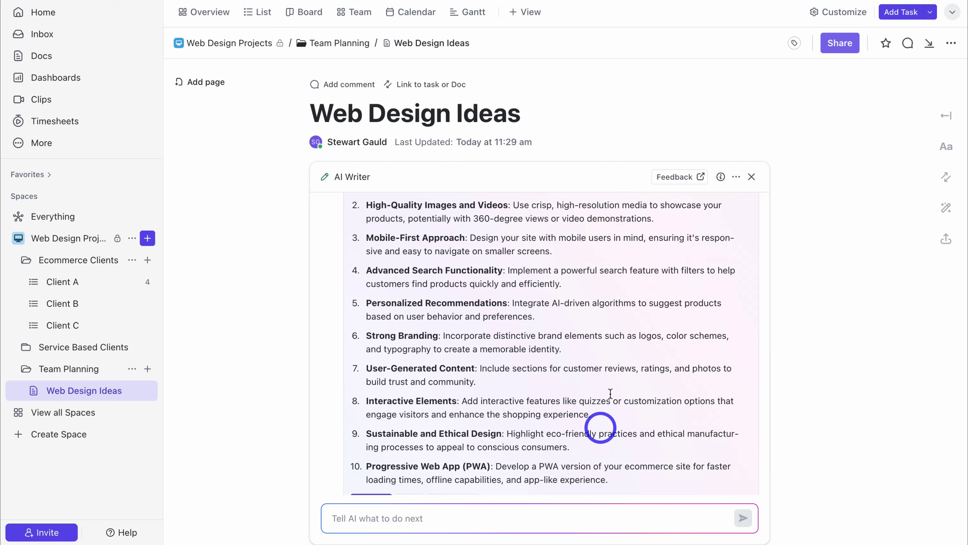
{"action": "left_click", "coordinate": [366, 523]}
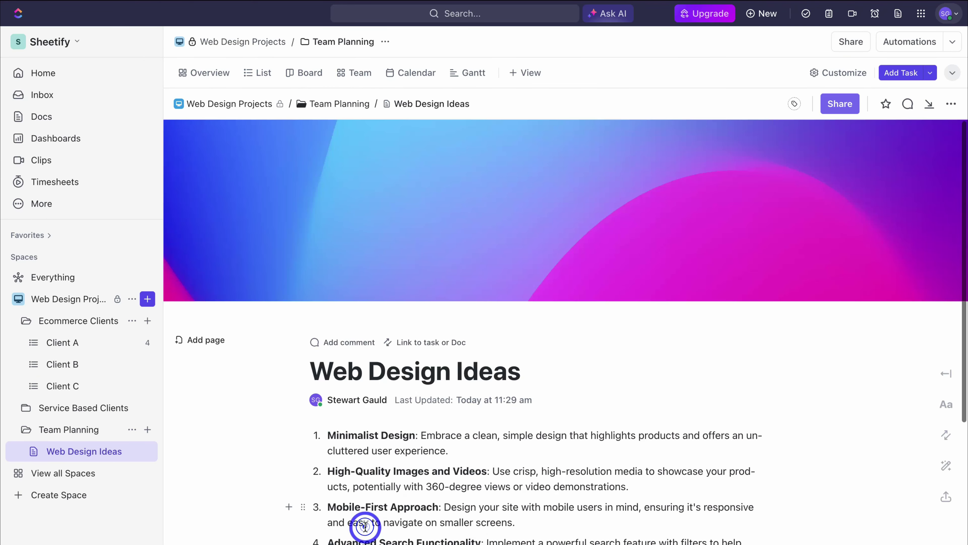
{"action": "scroll", "coordinate": [614, 468], "scroll_direction": "down", "scroll_amount": 5}
{"action": "scroll", "coordinate": [613, 469], "scroll_direction": "up", "scroll_amount": 3}
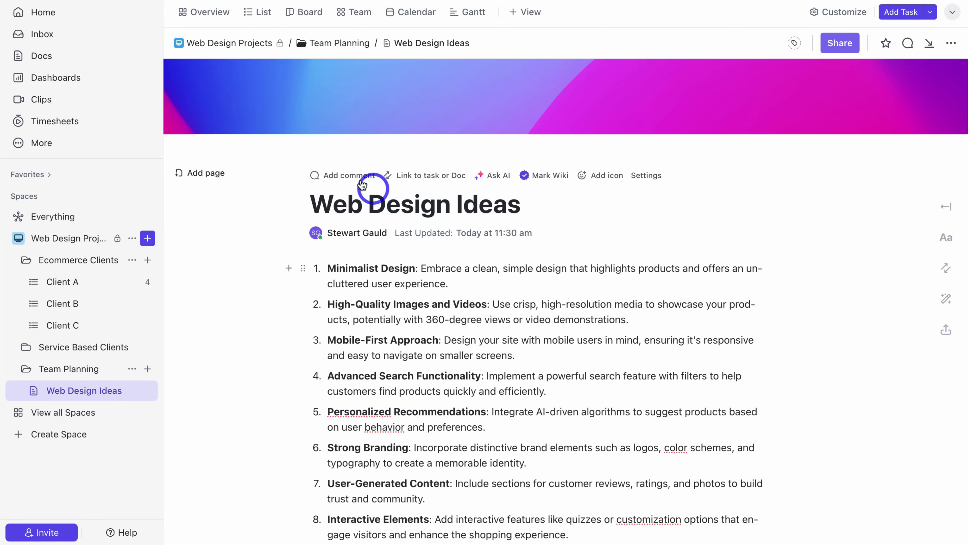
{"action": "left_click", "coordinate": [356, 236]}
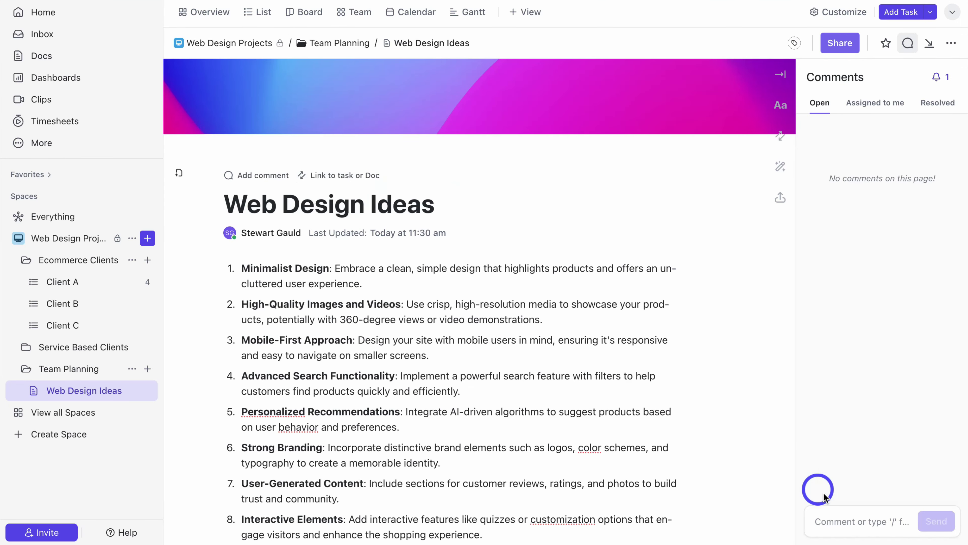
{"action": "left_click", "coordinate": [858, 519]}
{"action": "type", "text": "Hey @"}
{"action": "left_click", "coordinate": [786, 324]}
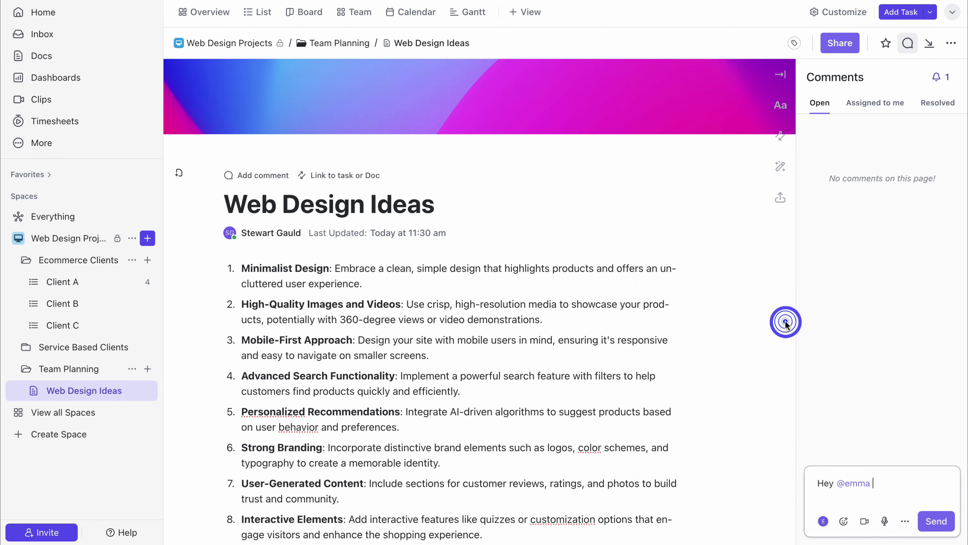
{"action": "type", "text": "What do you think we should focus on?"}
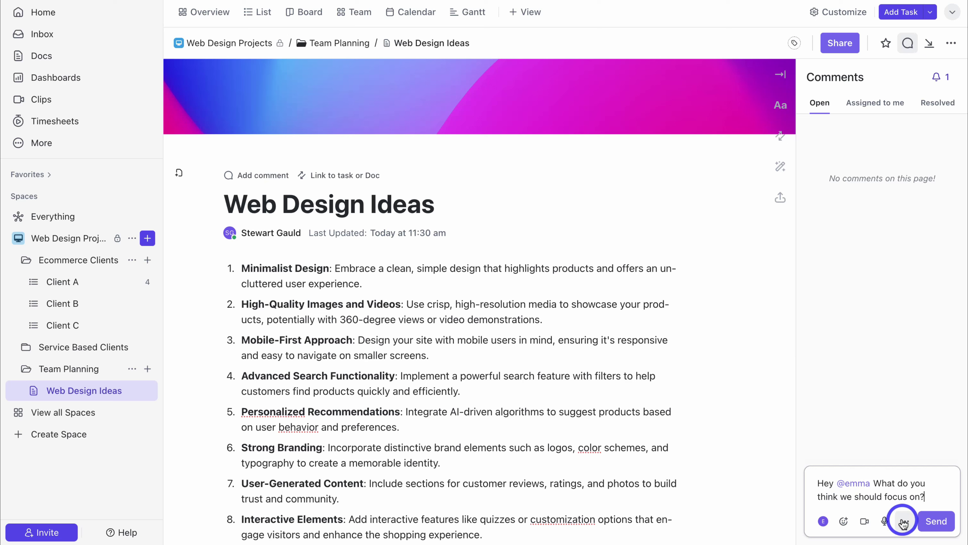
{"action": "left_click", "coordinate": [905, 521]}
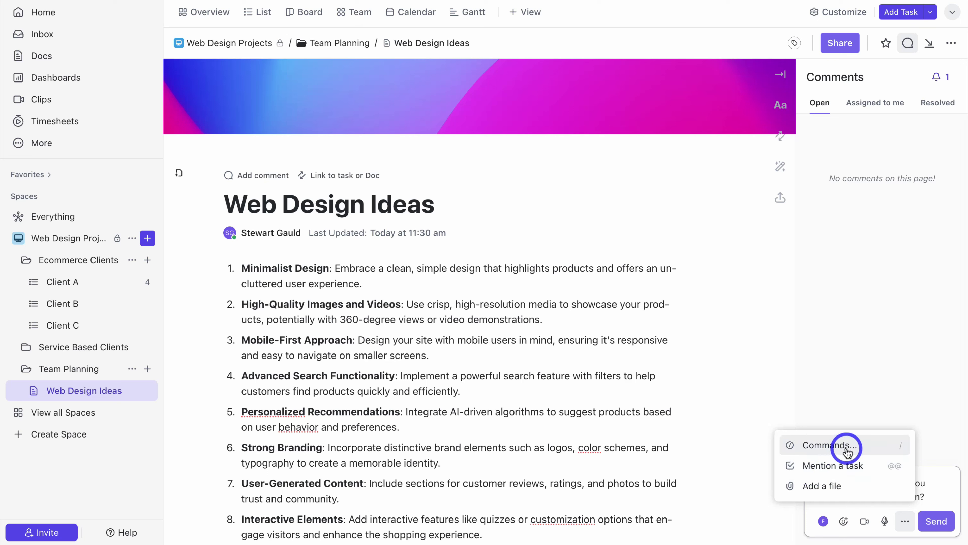
{"action": "left_click", "coordinate": [934, 491]}
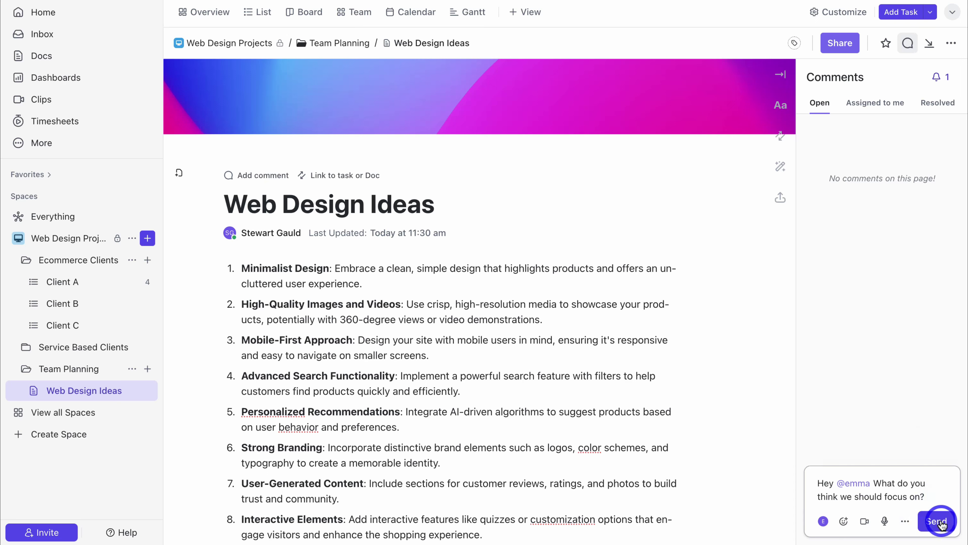
{"action": "key", "text": "Return"}
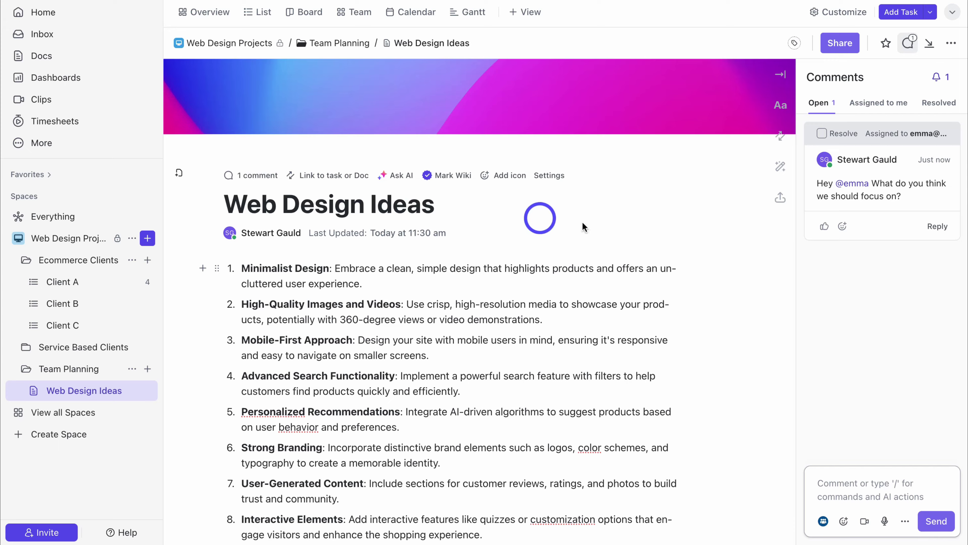
{"action": "scroll", "coordinate": [593, 227], "scroll_direction": "down", "scroll_amount": 3}
{"action": "scroll", "coordinate": [592, 227], "scroll_direction": "down", "scroll_amount": 2}
Step: Add an empty table below item 10 of the ideas list, discarding a stray YouTube embed
{"action": "left_click", "coordinate": [363, 441]}
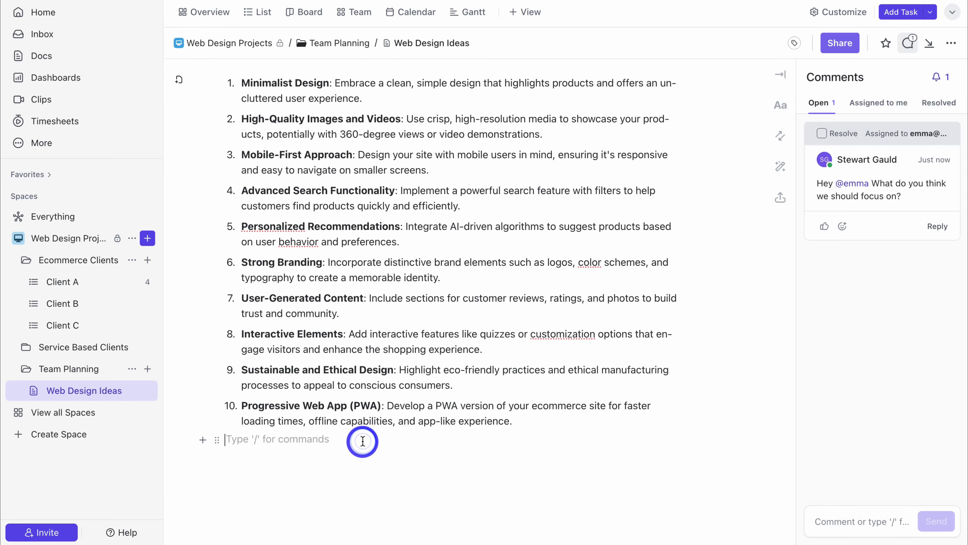
{"action": "left_click", "coordinate": [202, 440]}
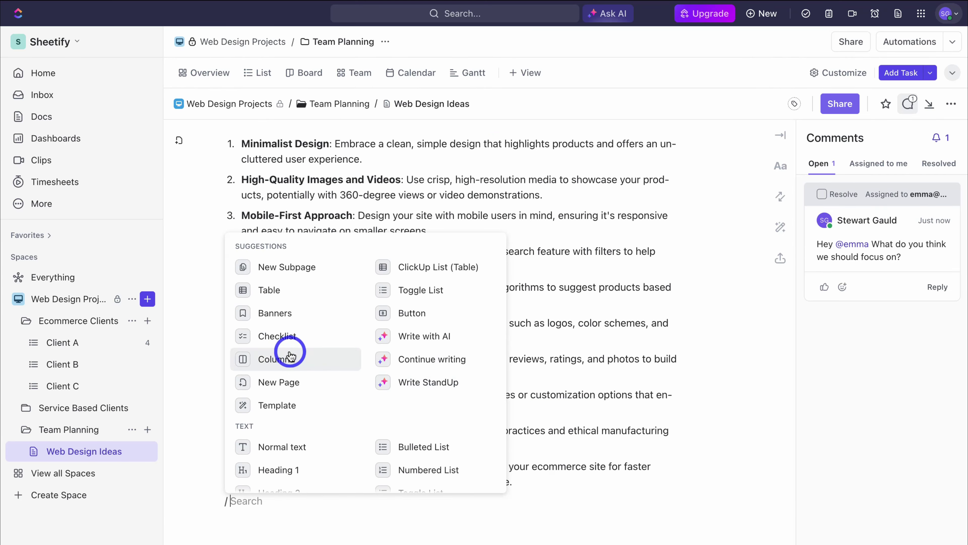
{"action": "scroll", "coordinate": [291, 356], "scroll_direction": "down", "scroll_amount": 10}
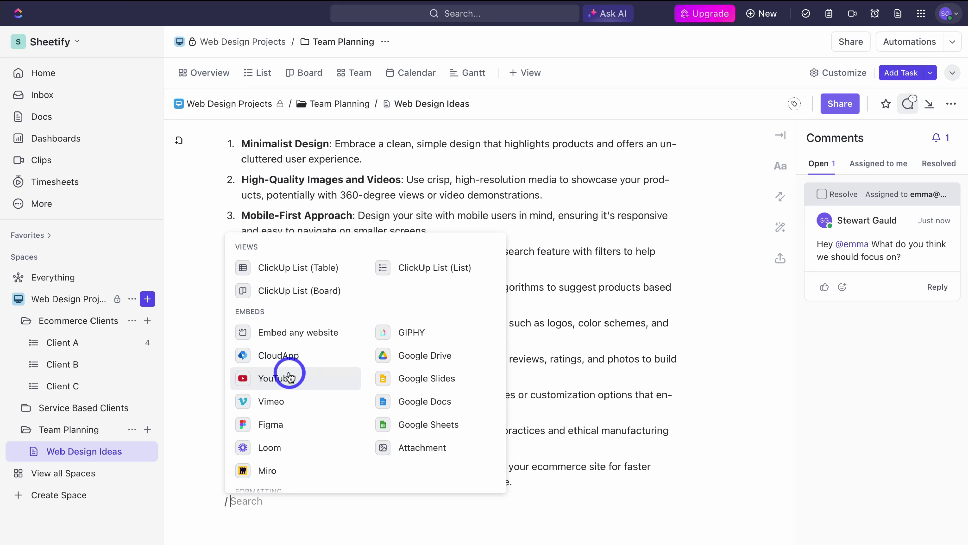
{"action": "left_click", "coordinate": [288, 374]}
{"action": "key", "text": "Escape"}
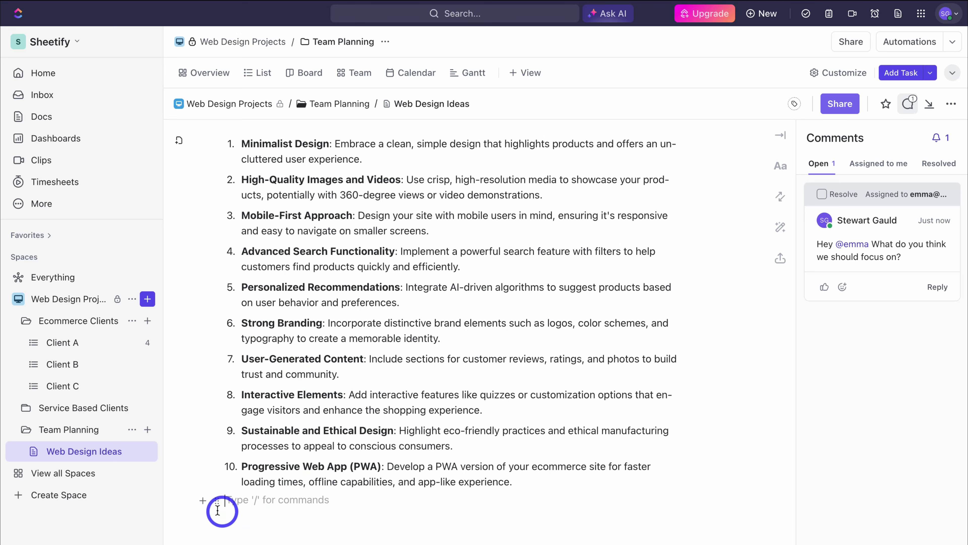
{"action": "left_click", "coordinate": [202, 507]}
{"action": "left_click", "coordinate": [281, 296]}
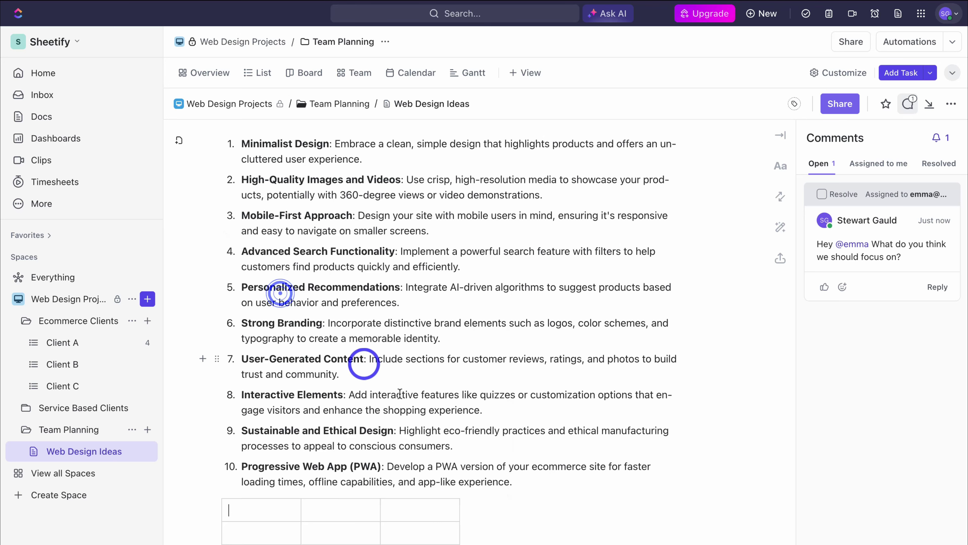
Step: Insert a blue 'Website Idea' button linking to sheetifycrm.com
{"action": "left_click", "coordinate": [202, 513]}
{"action": "left_click", "coordinate": [426, 330]}
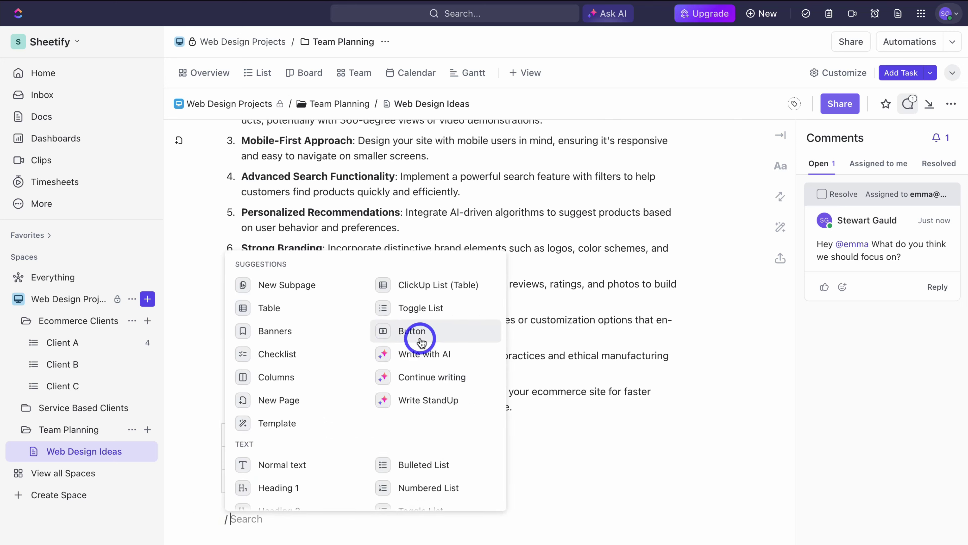
{"action": "left_click", "coordinate": [256, 302]}
{"action": "type", "text": "Website Idea"}
{"action": "key", "text": "Tab"}
{"action": "type", "text": "sheetifycrm.com"}
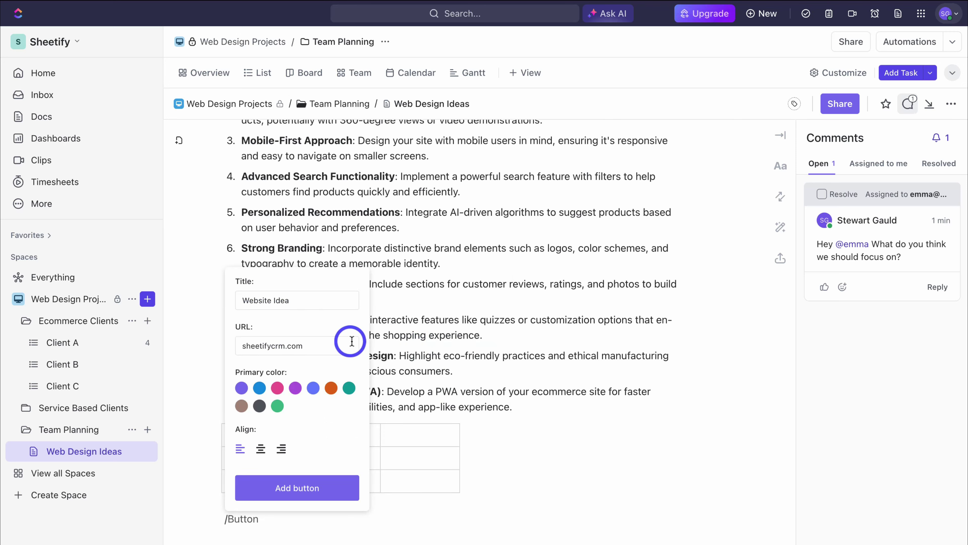
{"action": "left_click", "coordinate": [266, 392]}
{"action": "left_click", "coordinate": [314, 484]}
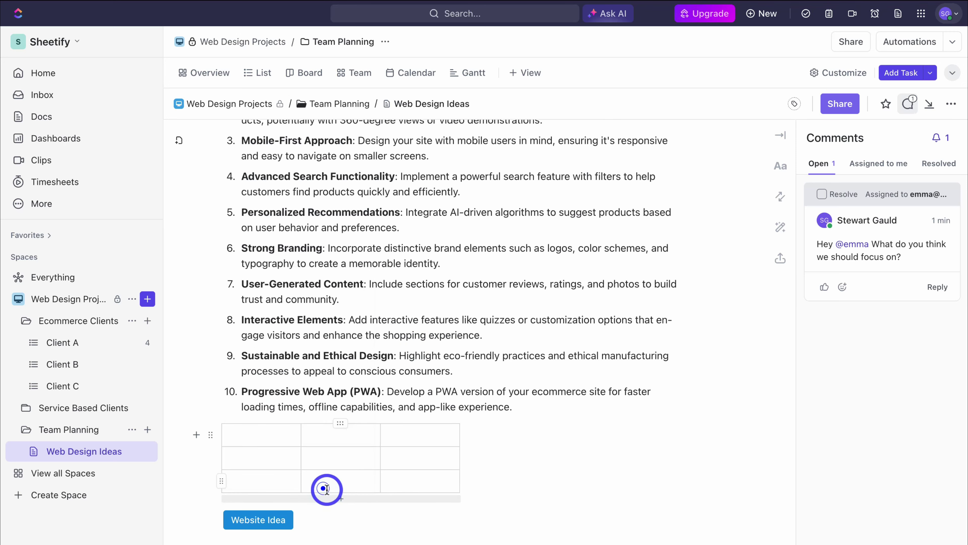
Step: Add a checklist block using the / block menu
{"action": "type", "text": "/"}
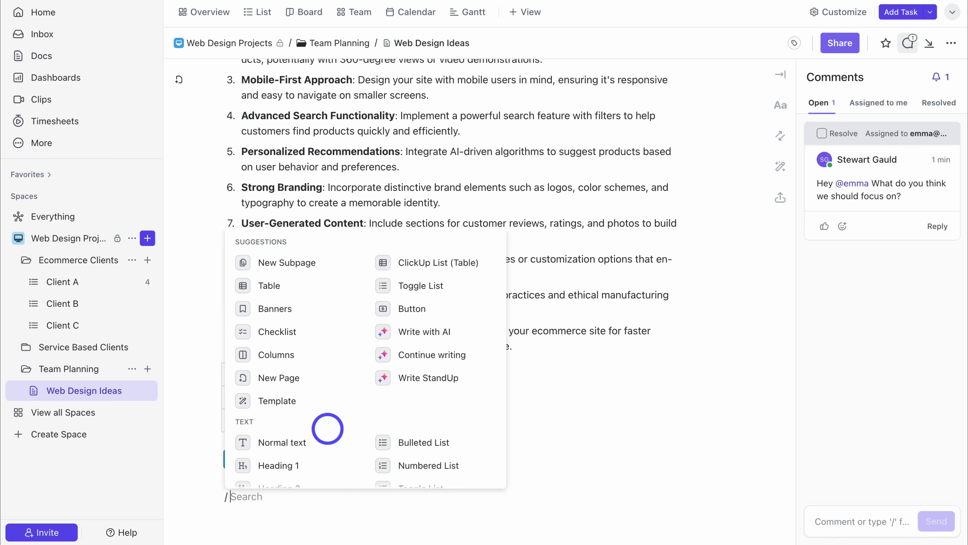
{"action": "scroll", "coordinate": [352, 337], "scroll_direction": "down", "scroll_amount": 5}
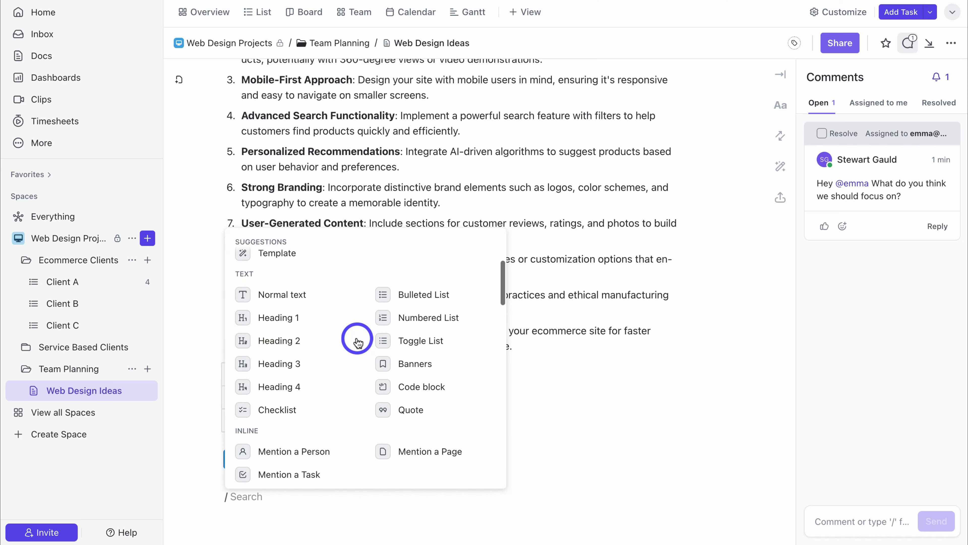
{"action": "scroll", "coordinate": [328, 332], "scroll_direction": "up", "scroll_amount": 5}
{"action": "left_click", "coordinate": [301, 318]}
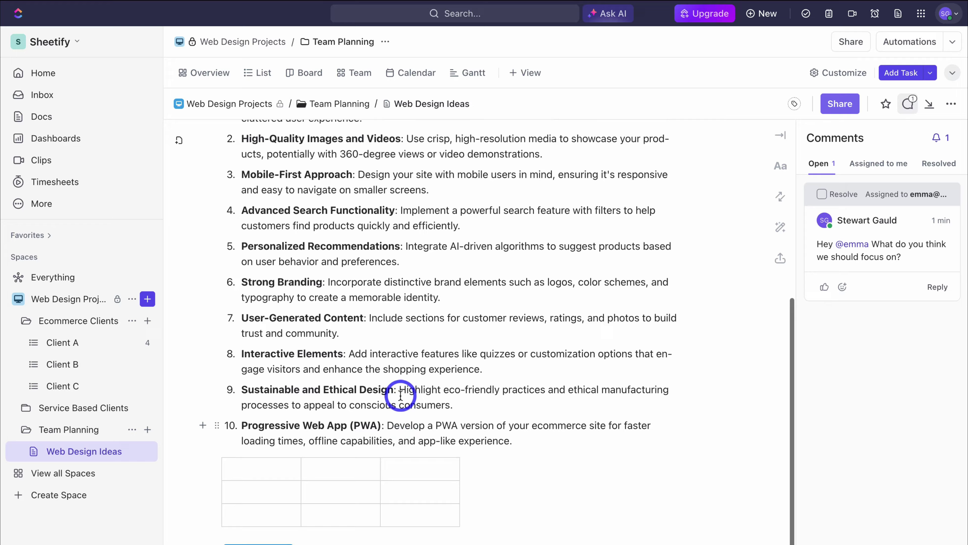
{"action": "scroll", "coordinate": [400, 395], "scroll_direction": "up", "scroll_amount": 7}
{"action": "scroll", "coordinate": [400, 395], "scroll_direction": "up", "scroll_amount": 2}
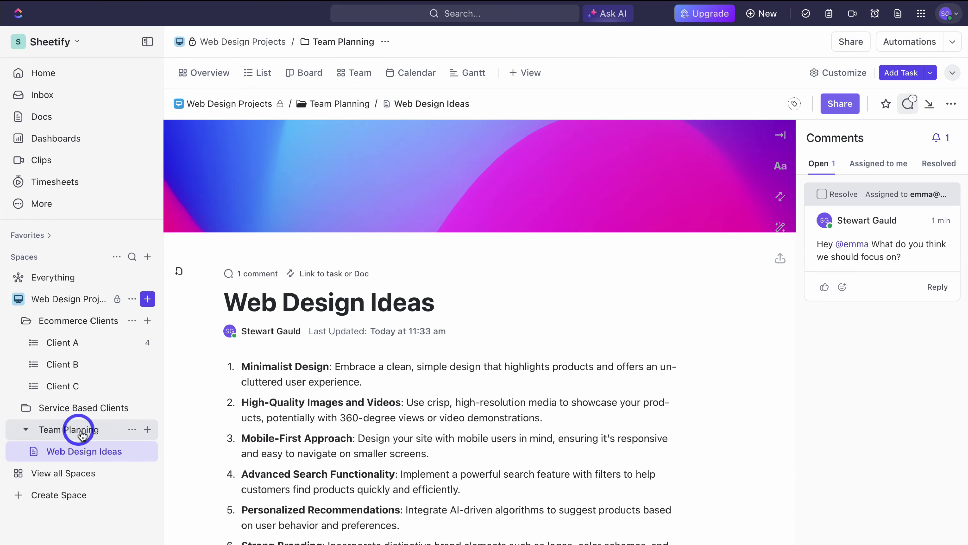
Step: Add a whiteboard to Team Planning using the Concept Mapping template
{"action": "left_click", "coordinate": [147, 430]}
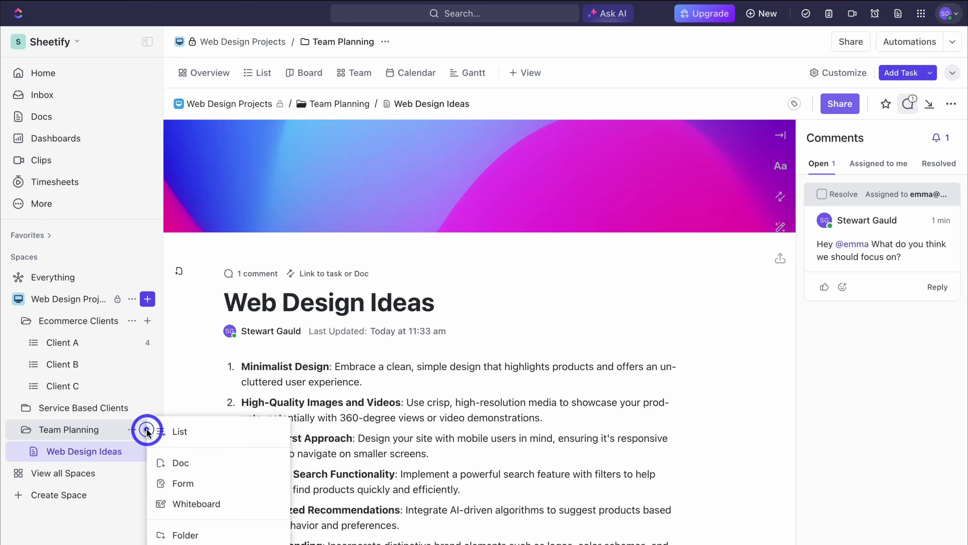
{"action": "left_click", "coordinate": [236, 503]}
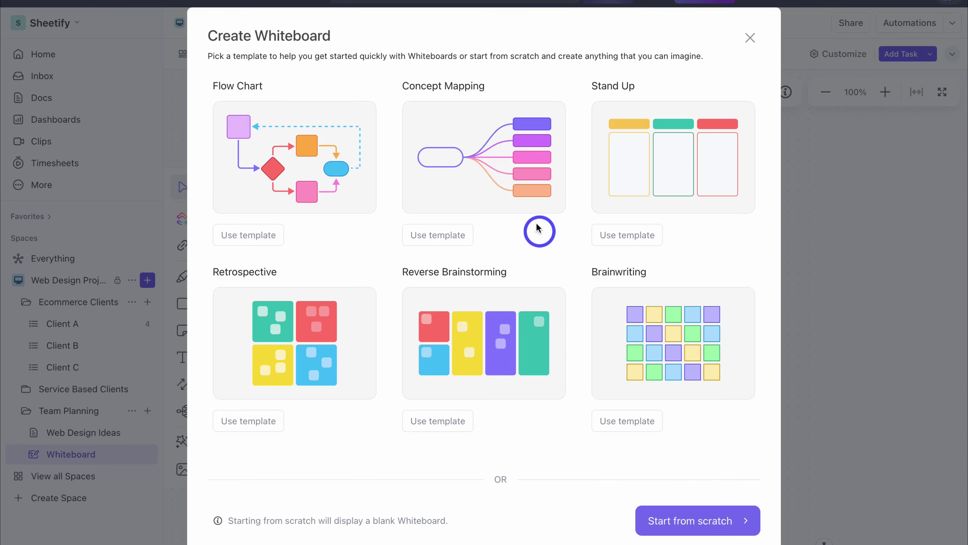
{"action": "left_click", "coordinate": [508, 194]}
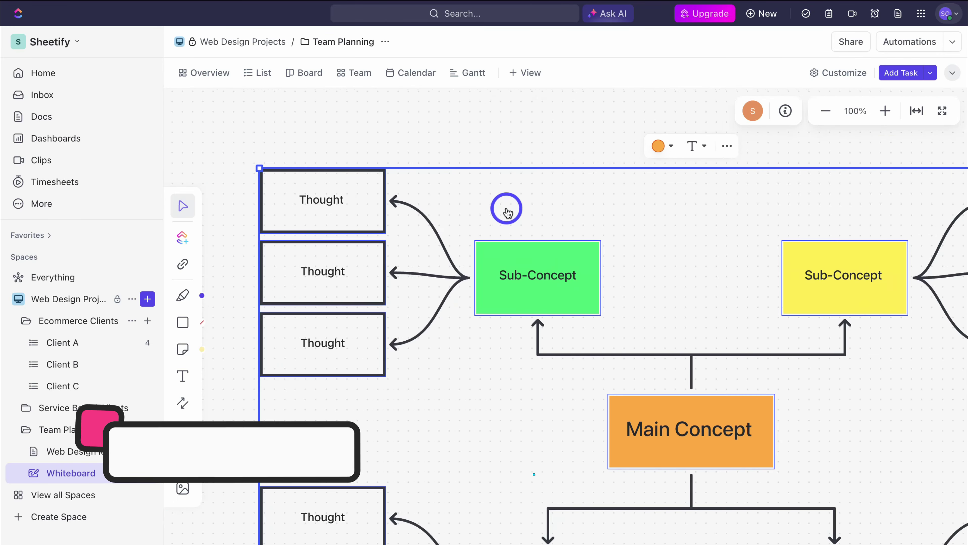
Step: Convert the top Thought box into a task in Ecommerce Clients > Client A
{"action": "left_click", "coordinate": [340, 132]}
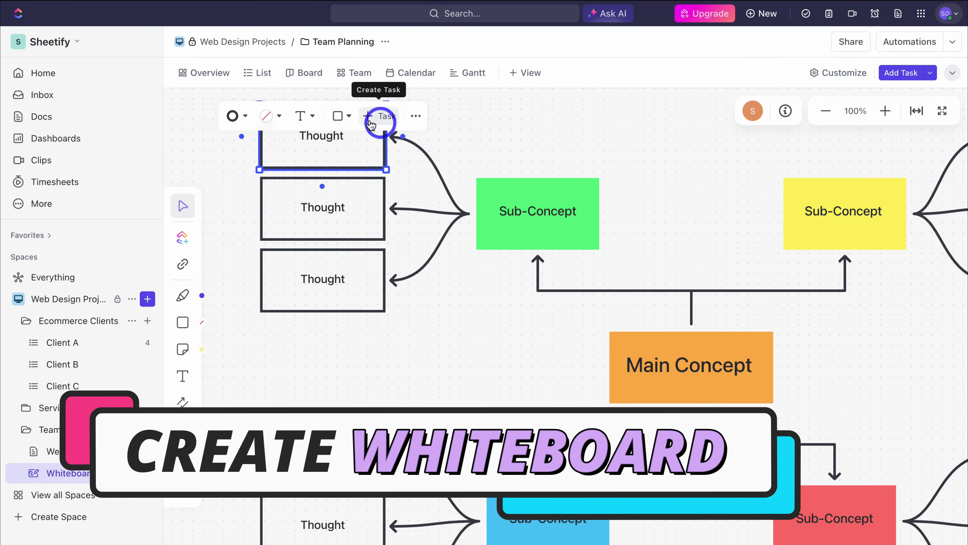
{"action": "left_click", "coordinate": [379, 118]}
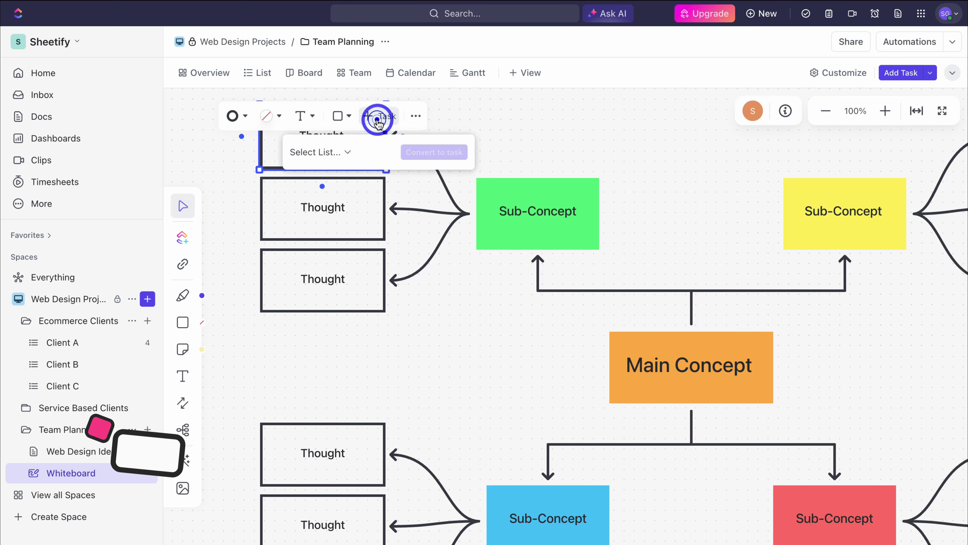
{"action": "left_click", "coordinate": [352, 153]}
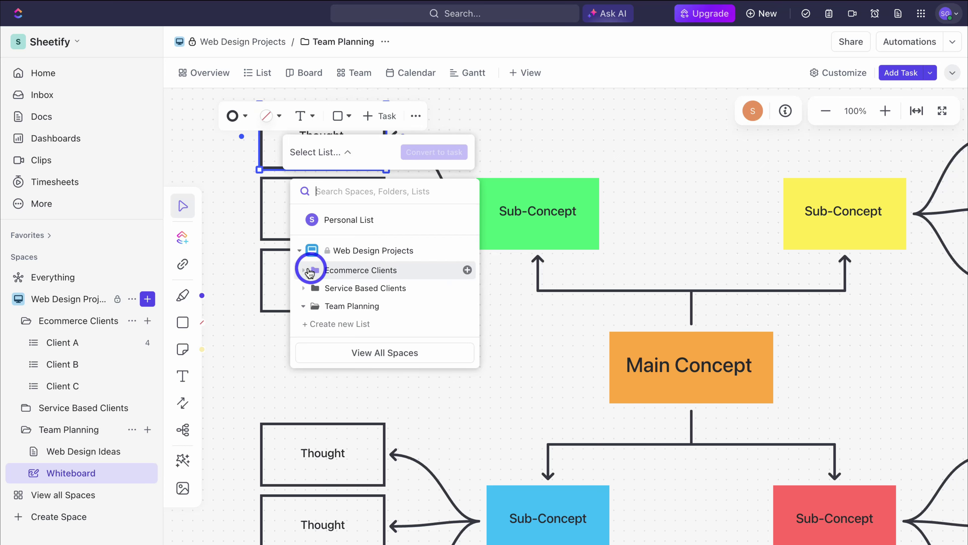
{"action": "left_click", "coordinate": [306, 269]}
{"action": "left_click", "coordinate": [353, 288]}
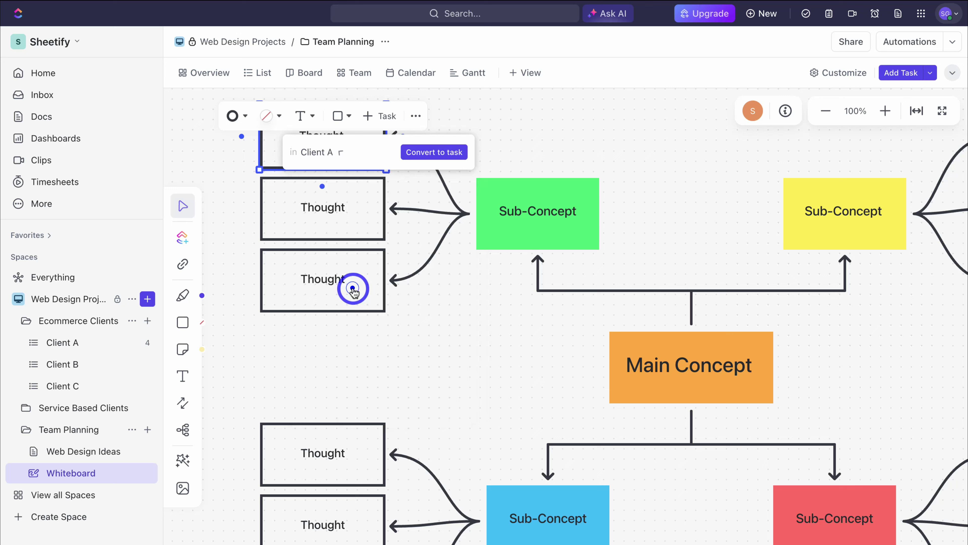
{"action": "left_click", "coordinate": [549, 155]}
Step: Select the green Sub-Concept box and view its extra actions without choosing one
{"action": "scroll", "coordinate": [551, 156], "scroll_direction": "down", "scroll_amount": 2}
{"action": "left_click", "coordinate": [507, 136]}
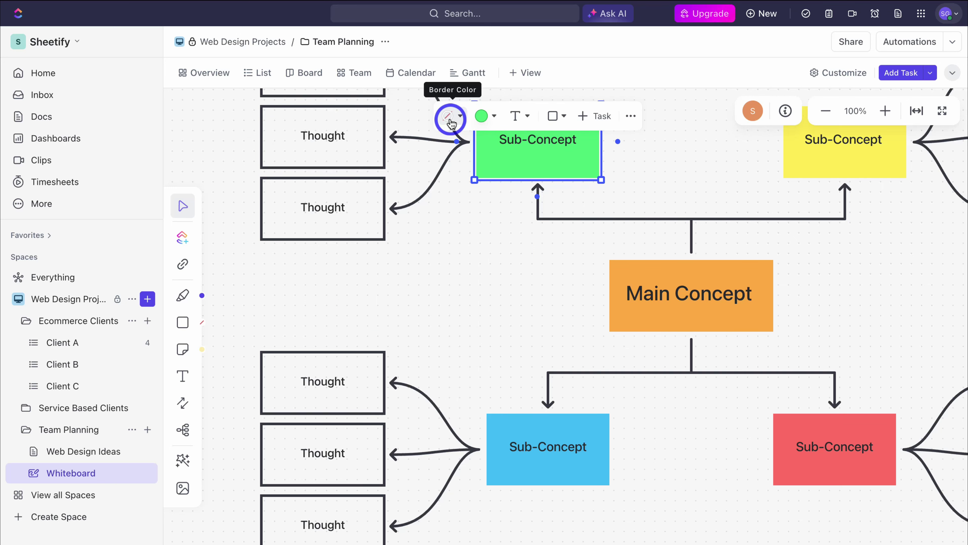
{"action": "left_click", "coordinate": [629, 117]}
{"action": "left_click", "coordinate": [477, 263]}
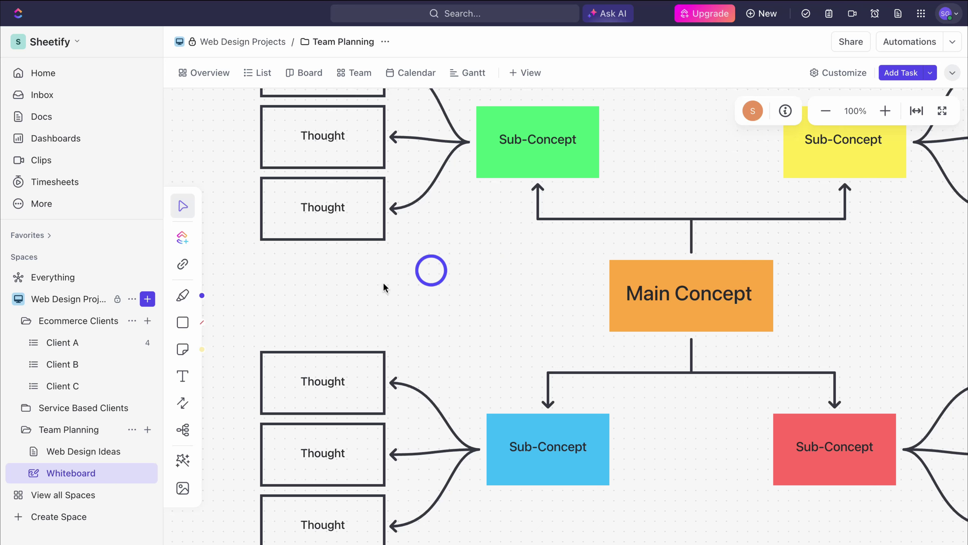
Step: Draw purple freehand strokes, including an arc over two Sub-Concepts, then choose the circle shape
{"action": "left_click", "coordinate": [183, 300]}
{"action": "left_click_drag", "start_coordinate": [362, 277], "coordinate": [471, 336]}
{"action": "scroll", "coordinate": [473, 337], "scroll_direction": "right", "scroll_amount": 10}
{"action": "scroll", "coordinate": [475, 339], "scroll_direction": "up", "scroll_amount": 2}
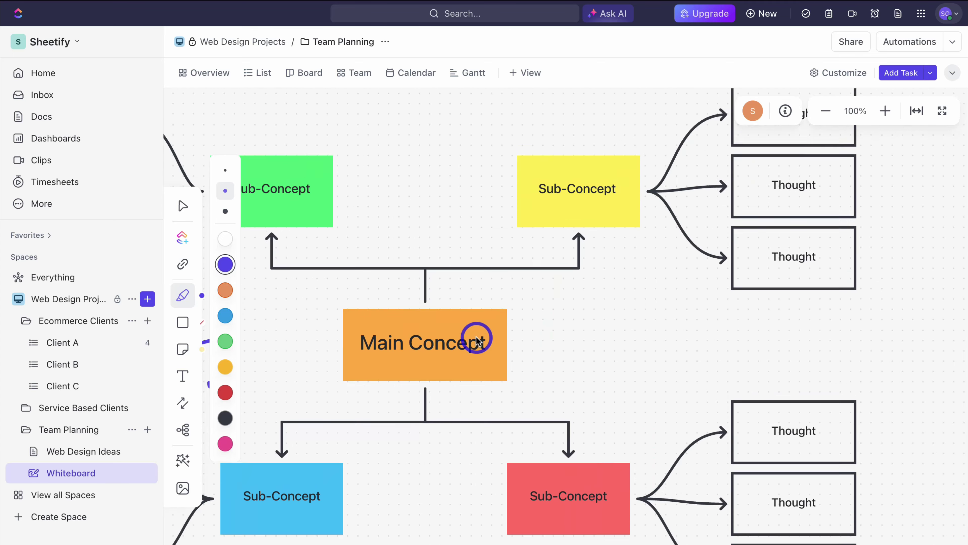
{"action": "scroll", "coordinate": [476, 340], "scroll_direction": "left", "scroll_amount": 8}
{"action": "scroll", "coordinate": [477, 340], "scroll_direction": "up", "scroll_amount": 8}
{"action": "mouse_move", "coordinate": [433, 246]}
{"action": "left_mouse_down"}
{"action": "mouse_move", "coordinate": [510, 190]}
{"action": "mouse_move", "coordinate": [686, 263]}
{"action": "mouse_move", "coordinate": [676, 260]}
{"action": "mouse_move", "coordinate": [686, 212]}
{"action": "left_mouse_up"}
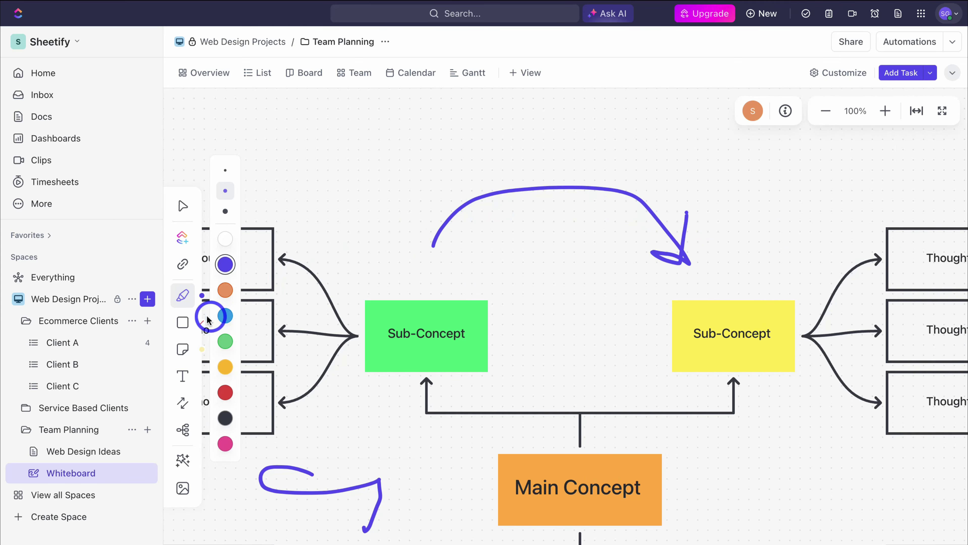
{"action": "left_click", "coordinate": [185, 325]}
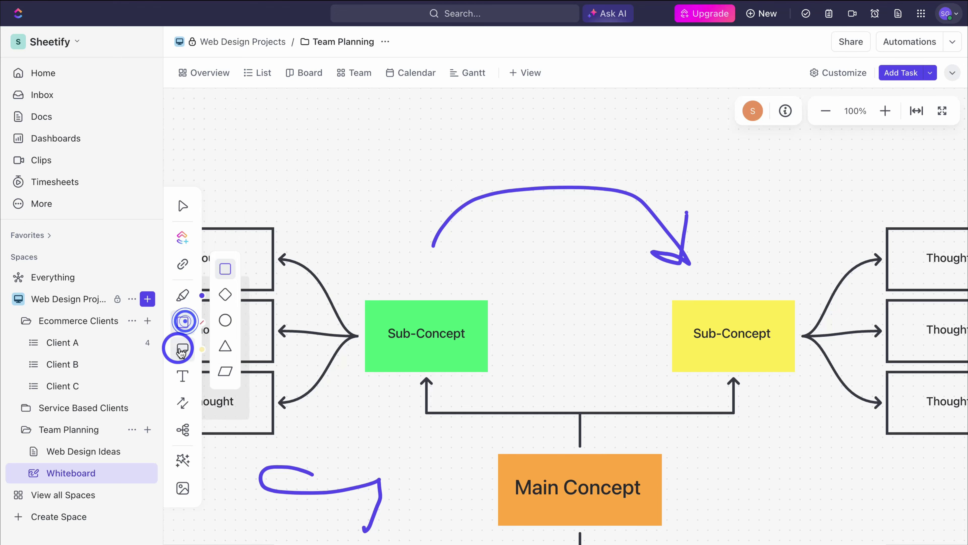
{"action": "left_click", "coordinate": [224, 321]}
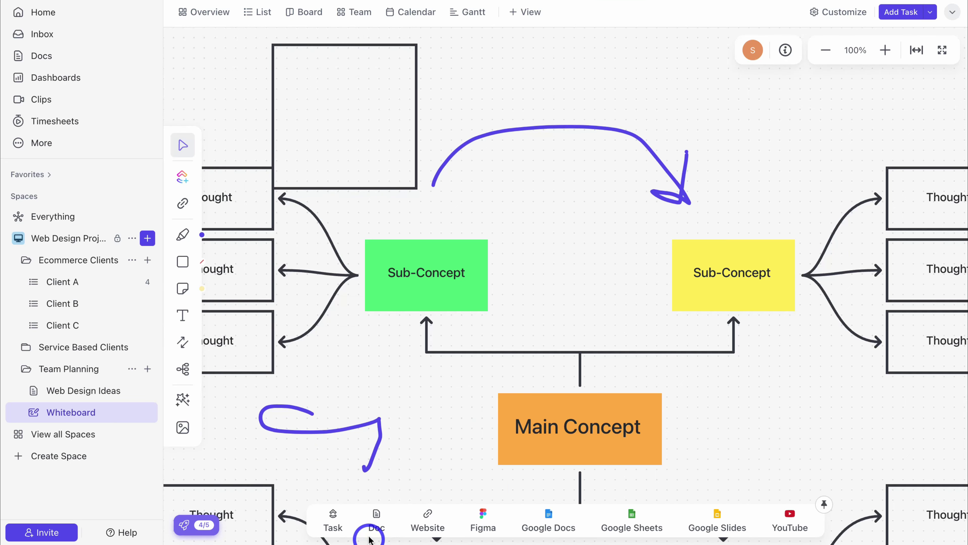
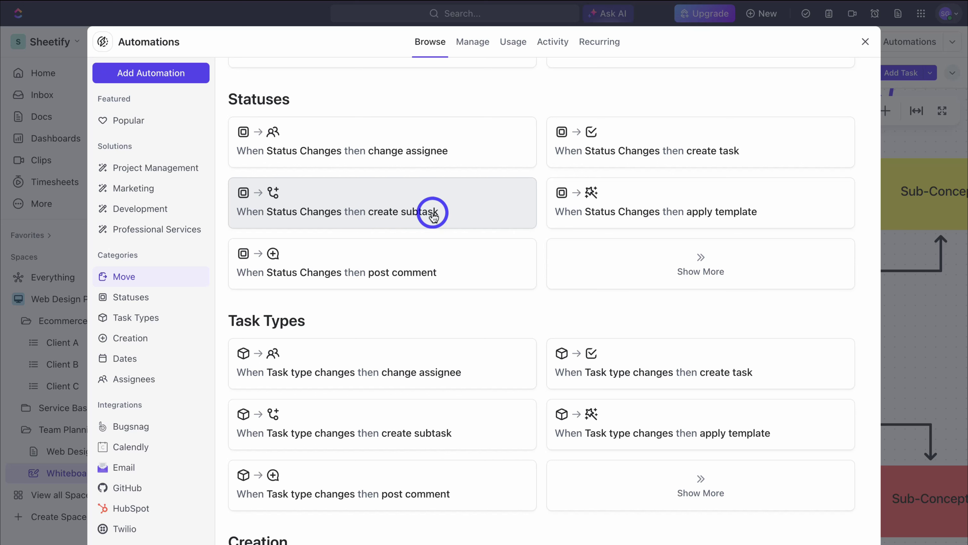
Step: Glance at the Assignees automation templates, close the library, and switch to the Client A list
{"action": "left_click", "coordinate": [167, 378]}
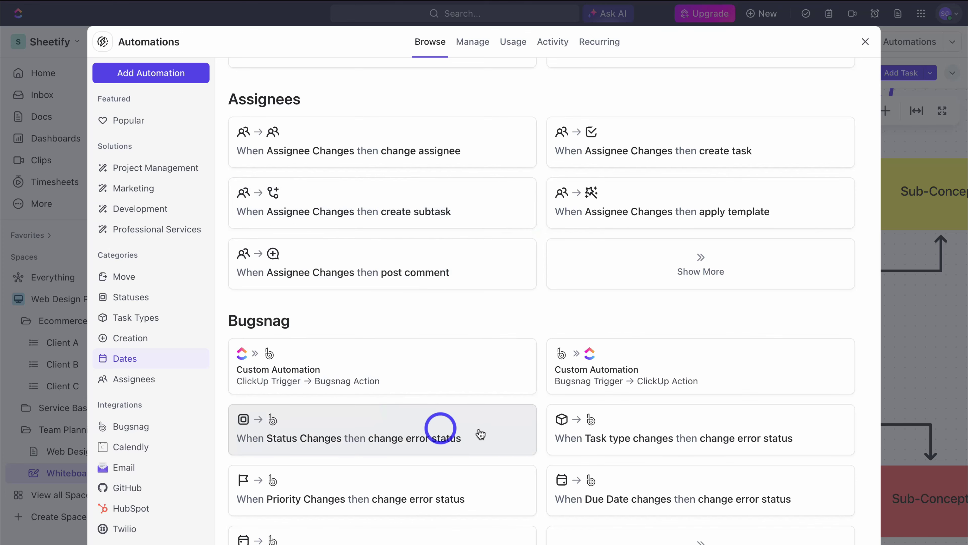
{"action": "scroll", "coordinate": [455, 232], "scroll_direction": "up", "scroll_amount": 8}
{"action": "scroll", "coordinate": [452, 231], "scroll_direction": "up", "scroll_amount": 2}
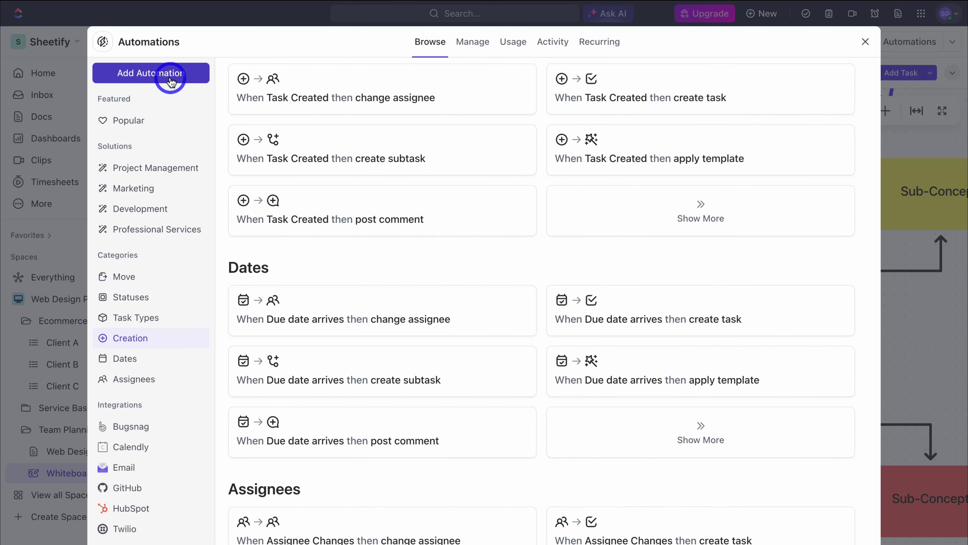
{"action": "left_click", "coordinate": [866, 42]}
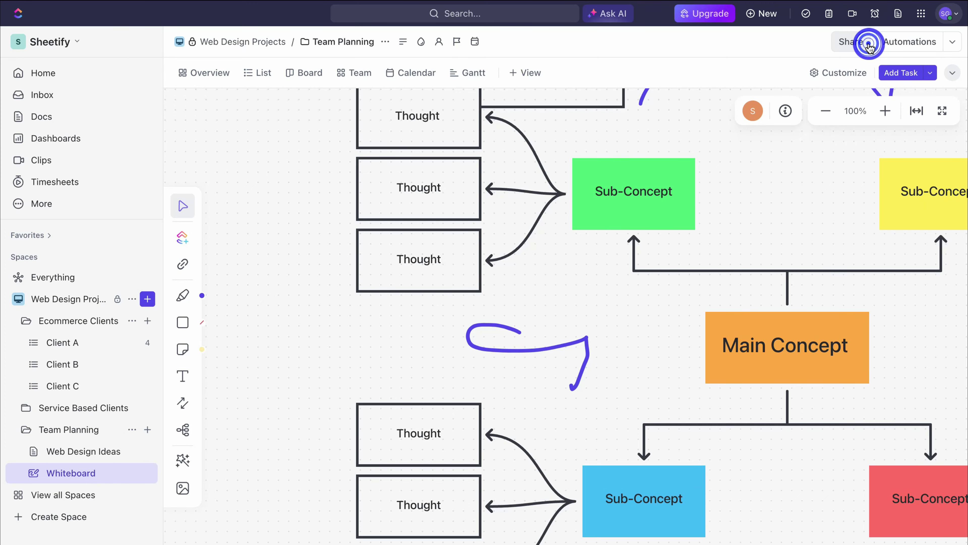
{"action": "left_click", "coordinate": [76, 346]}
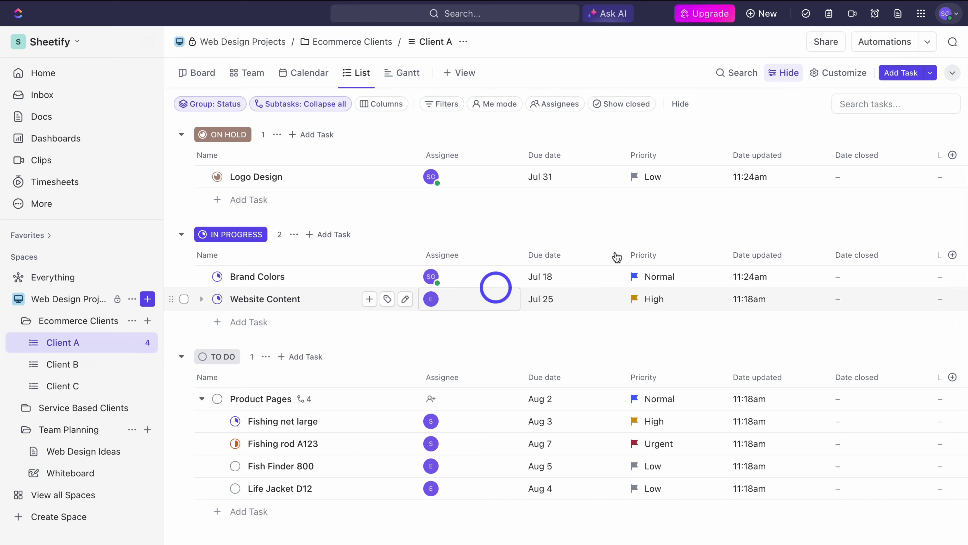
Step: Start a Client A automation from a Move template triggered by task status changes
{"action": "left_click", "coordinate": [884, 43]}
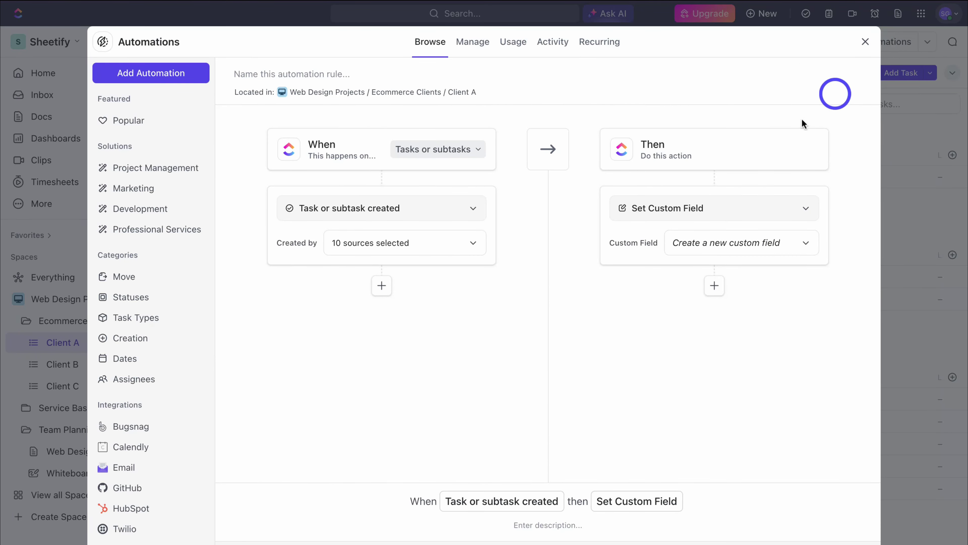
{"action": "left_click", "coordinate": [128, 278]}
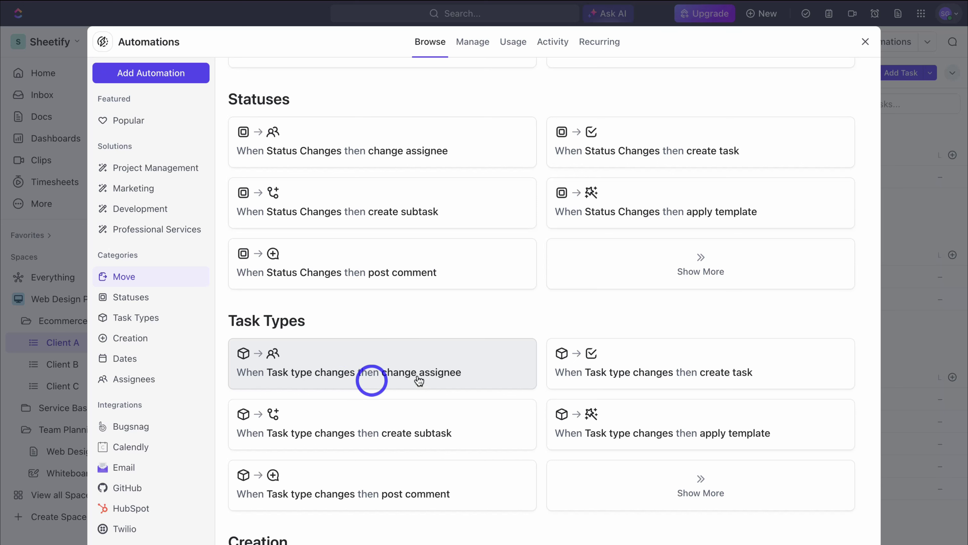
{"action": "left_click", "coordinate": [475, 370]}
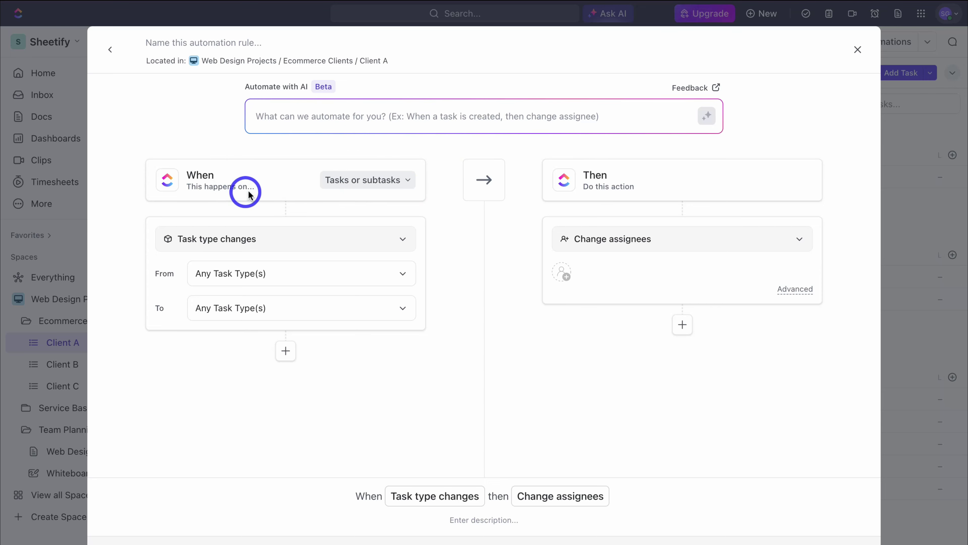
{"action": "left_click", "coordinate": [371, 179]}
{"action": "left_click", "coordinate": [275, 205]}
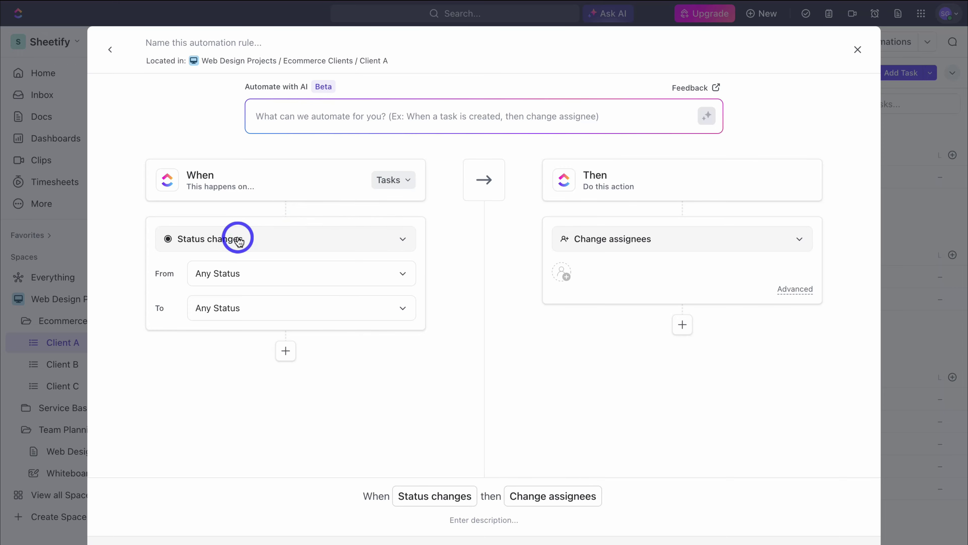
{"action": "left_click", "coordinate": [360, 239]}
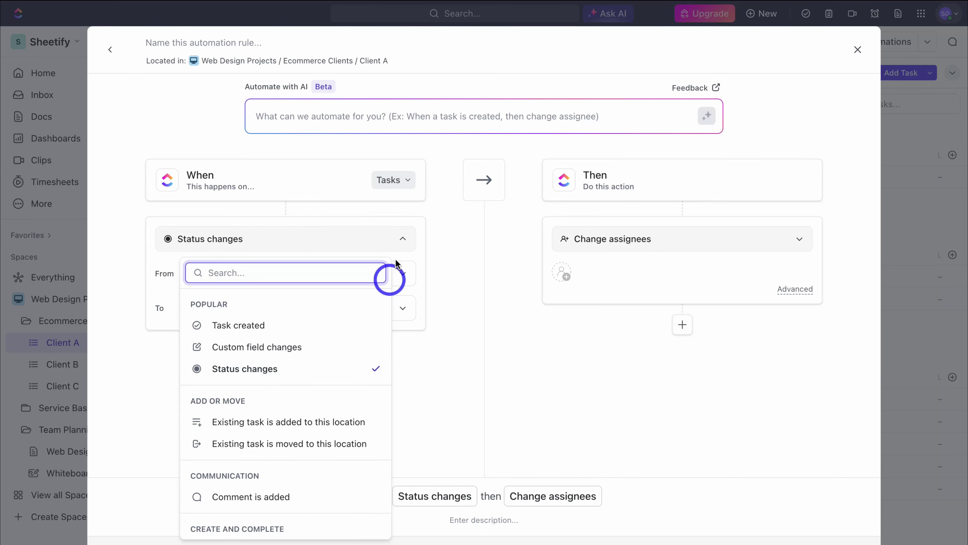
{"action": "left_click", "coordinate": [407, 228]}
Step: Set the trigger to fire when status changes from Active to COMPLETE
{"action": "left_click", "coordinate": [286, 273]}
{"action": "left_click", "coordinate": [204, 355]}
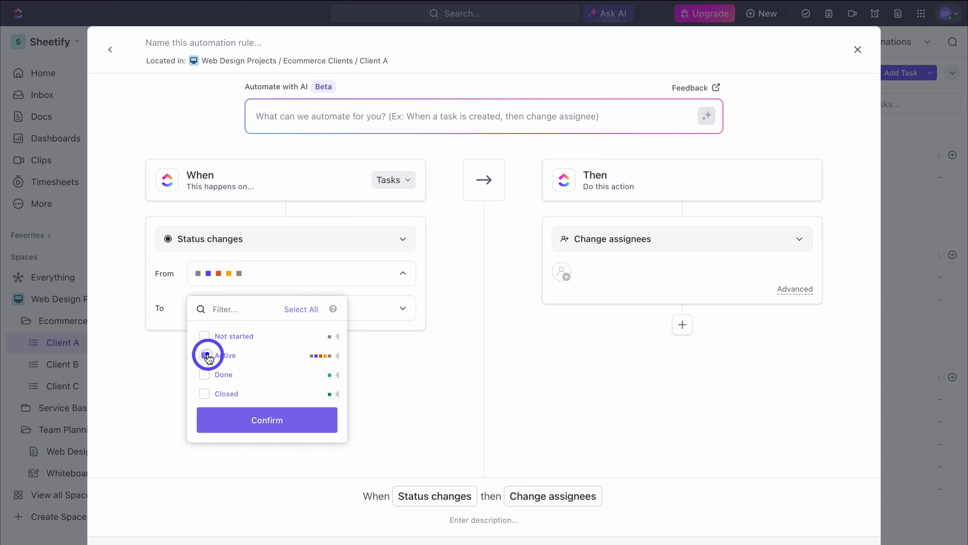
{"action": "left_click", "coordinate": [376, 307]}
{"action": "left_click", "coordinate": [397, 305]}
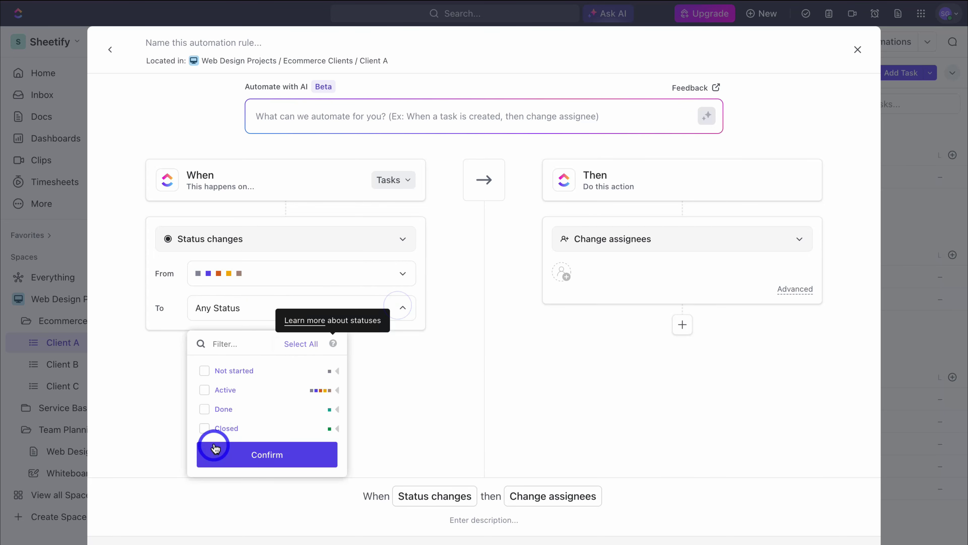
{"action": "left_click", "coordinate": [204, 409]}
{"action": "left_click", "coordinate": [280, 454]}
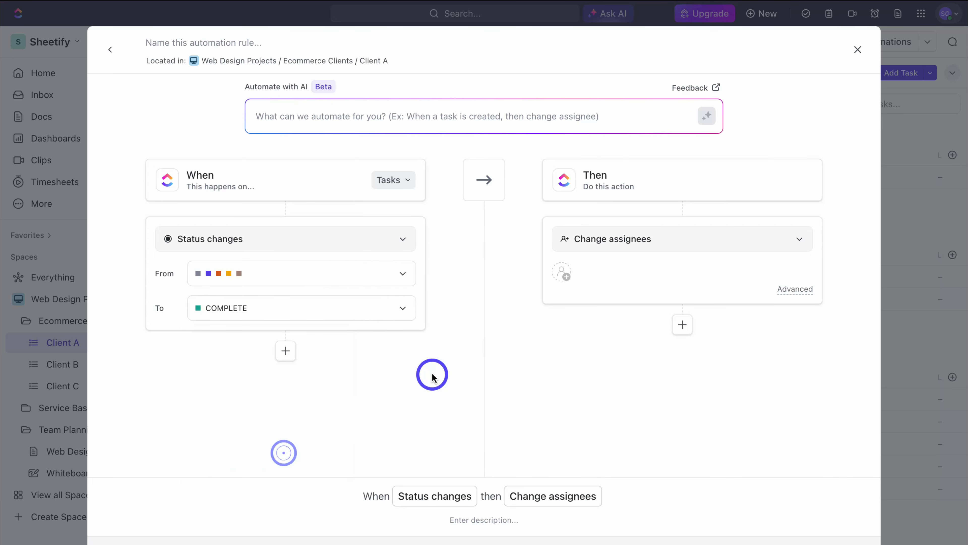
Step: Assign matching tasks to Me, drop the extra action, and create Automation #1
{"action": "left_click", "coordinate": [562, 270]}
{"action": "left_click", "coordinate": [651, 445]}
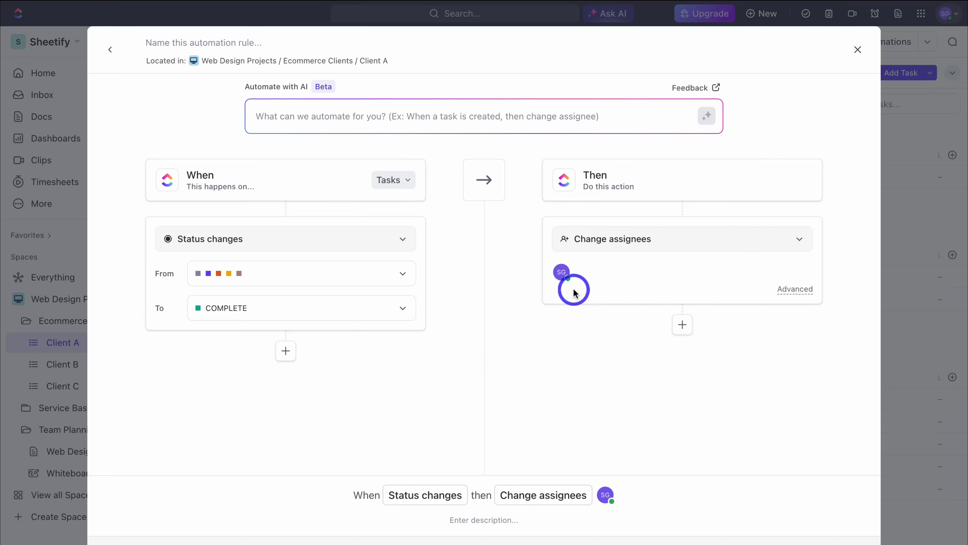
{"action": "left_click", "coordinate": [682, 324]}
{"action": "left_click", "coordinate": [760, 342]}
{"action": "scroll", "coordinate": [652, 110], "scroll_direction": "down", "scroll_amount": 5}
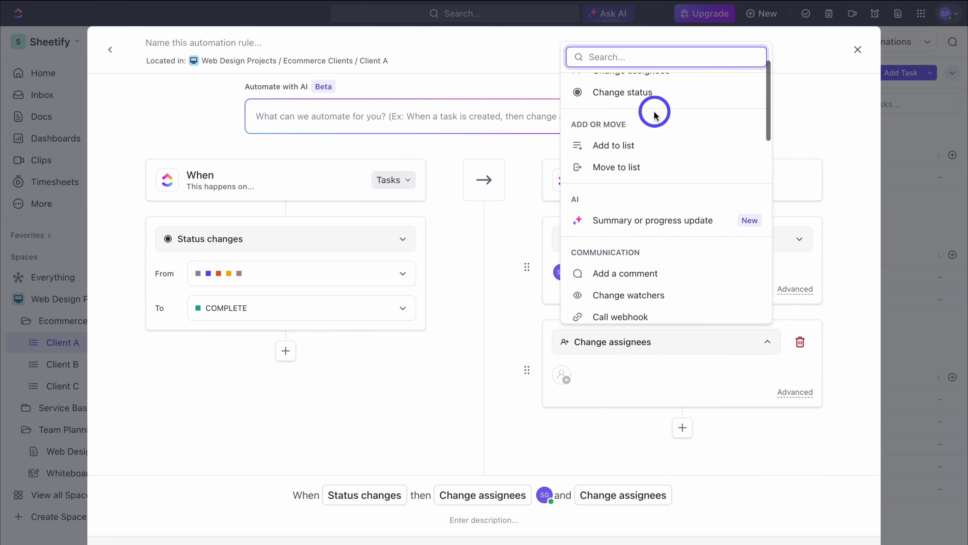
{"action": "scroll", "coordinate": [647, 121], "scroll_direction": "down", "scroll_amount": 2}
{"action": "left_click", "coordinate": [822, 129]}
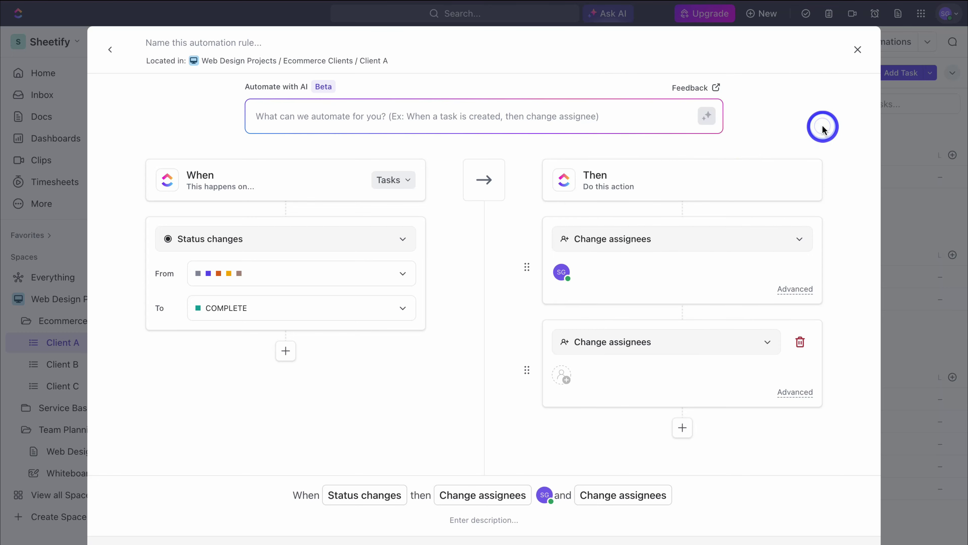
{"action": "left_click", "coordinate": [800, 342]}
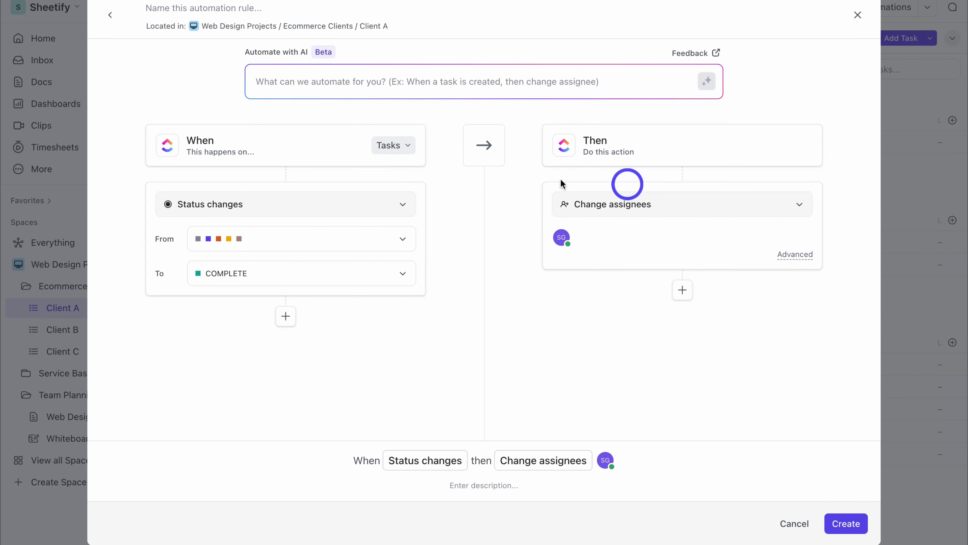
{"action": "left_click", "coordinate": [846, 523]}
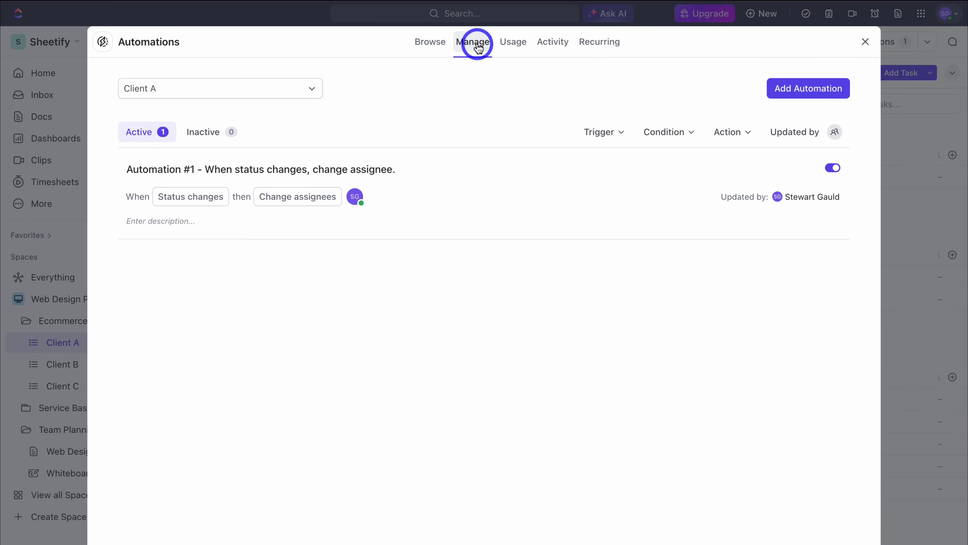
{"action": "left_click", "coordinate": [865, 42]}
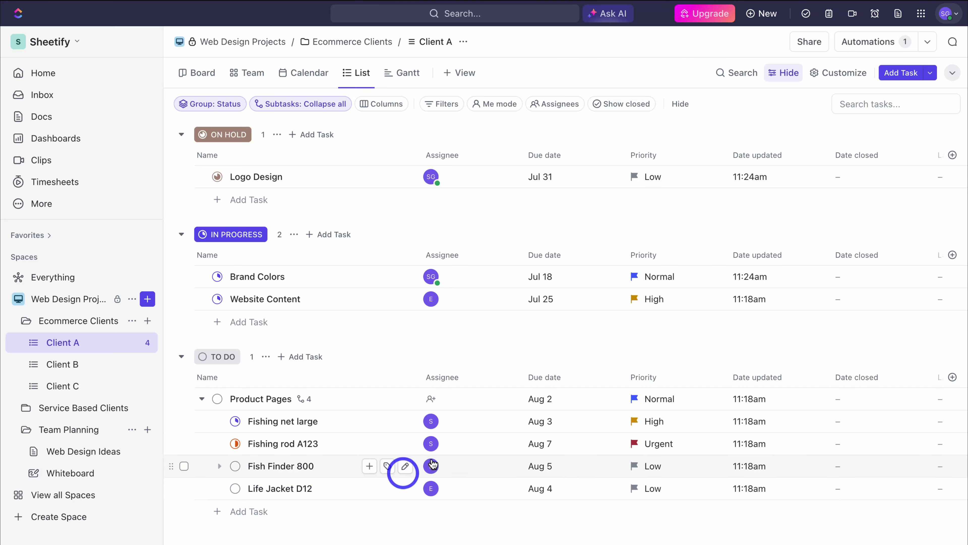
Step: Add a Dashboard view to Client A and close its customisation panel
{"action": "left_click", "coordinate": [469, 73]}
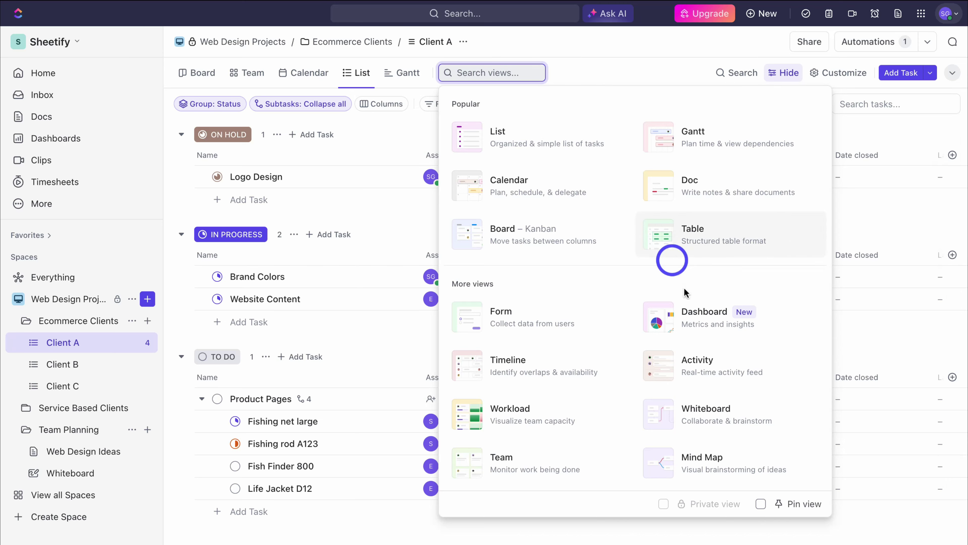
{"action": "left_click", "coordinate": [709, 328]}
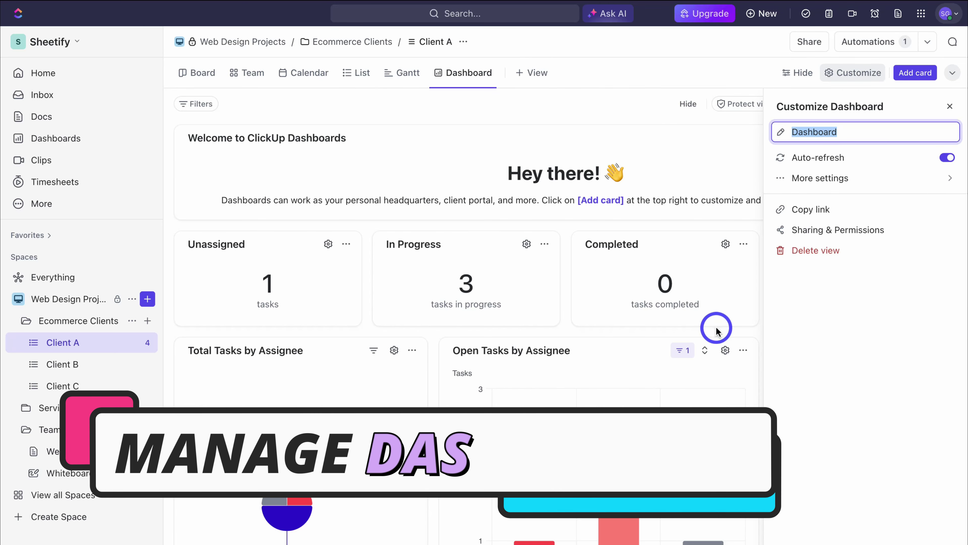
{"action": "scroll", "coordinate": [719, 330], "scroll_direction": "down", "scroll_amount": 5}
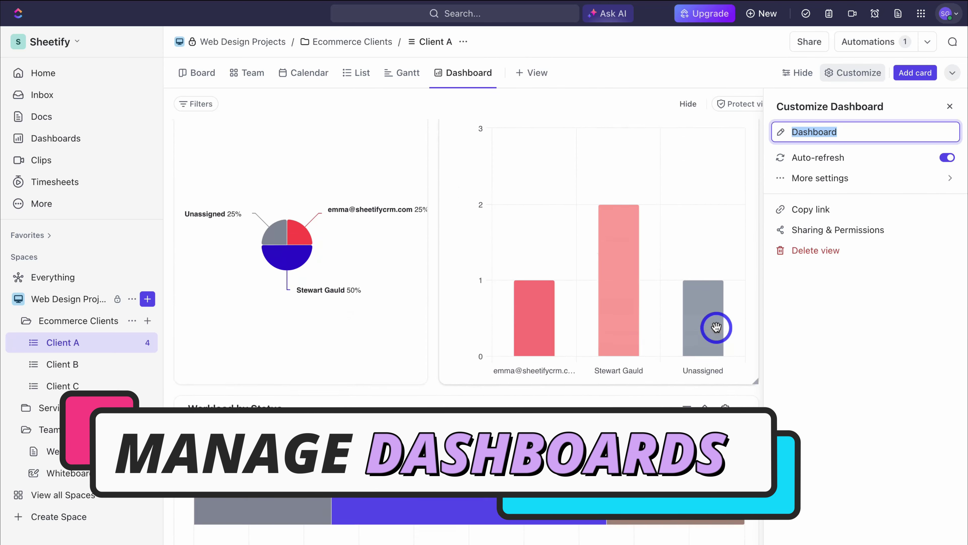
{"action": "scroll", "coordinate": [717, 330], "scroll_direction": "up", "scroll_amount": 5}
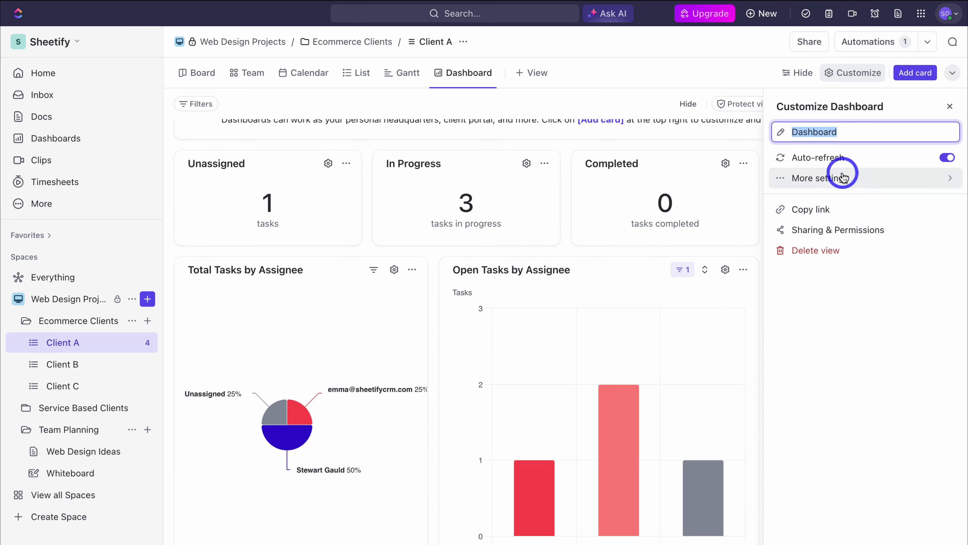
{"action": "left_click", "coordinate": [949, 106]}
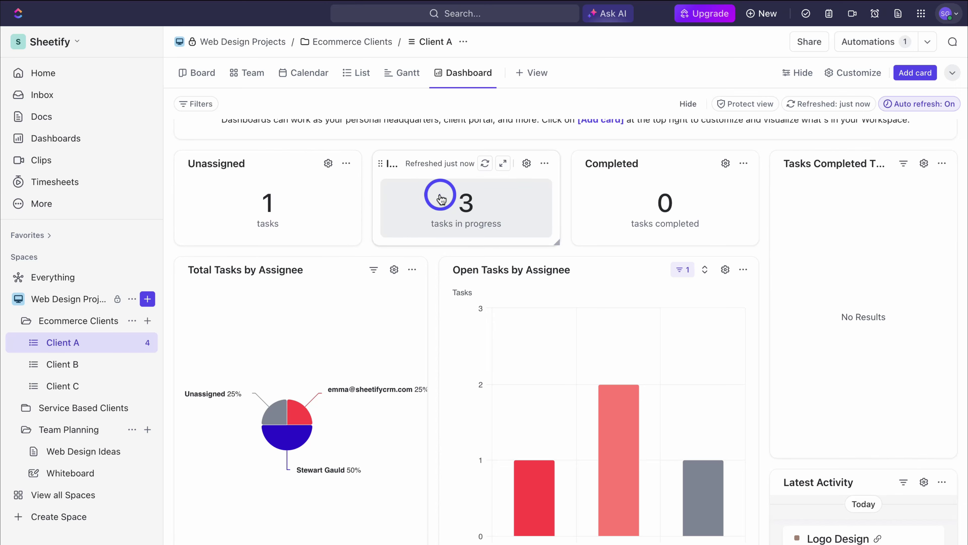
Step: Check the In Progress card's task list and settings without changing anything
{"action": "left_click", "coordinate": [452, 195]}
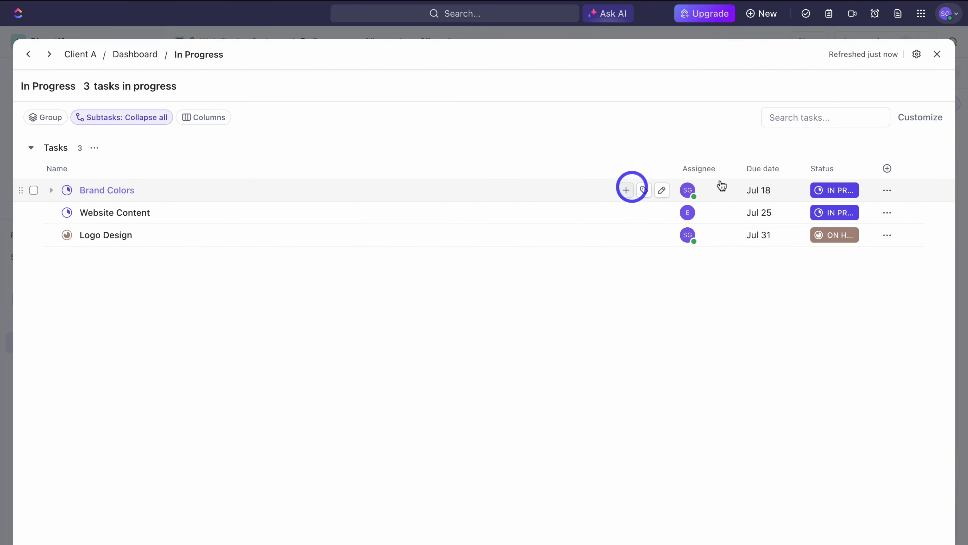
{"action": "left_click", "coordinate": [937, 54]}
{"action": "left_click", "coordinate": [526, 163]}
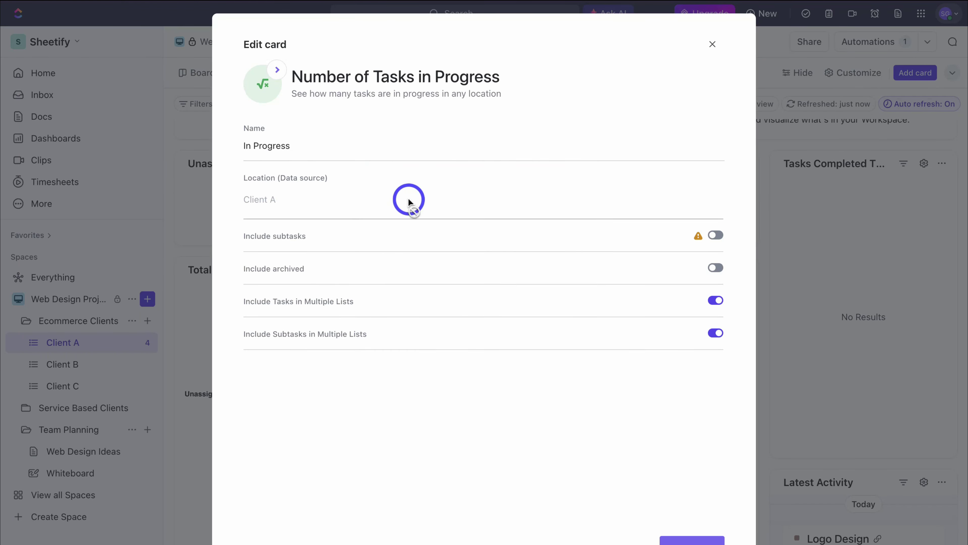
{"action": "left_click", "coordinate": [714, 49]}
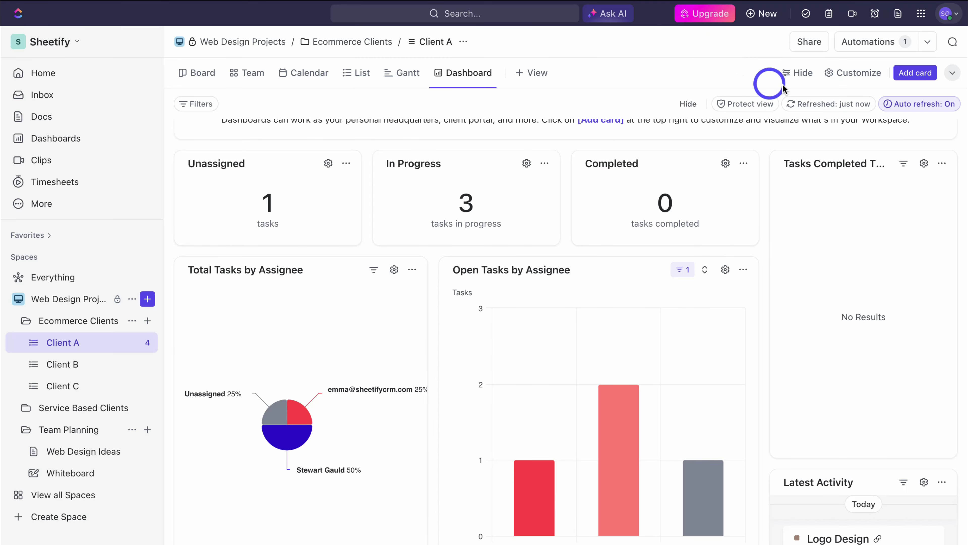
Step: Browse the Time Tracking cards in the card catalogue, closing it without adding one
{"action": "left_click", "coordinate": [910, 77]}
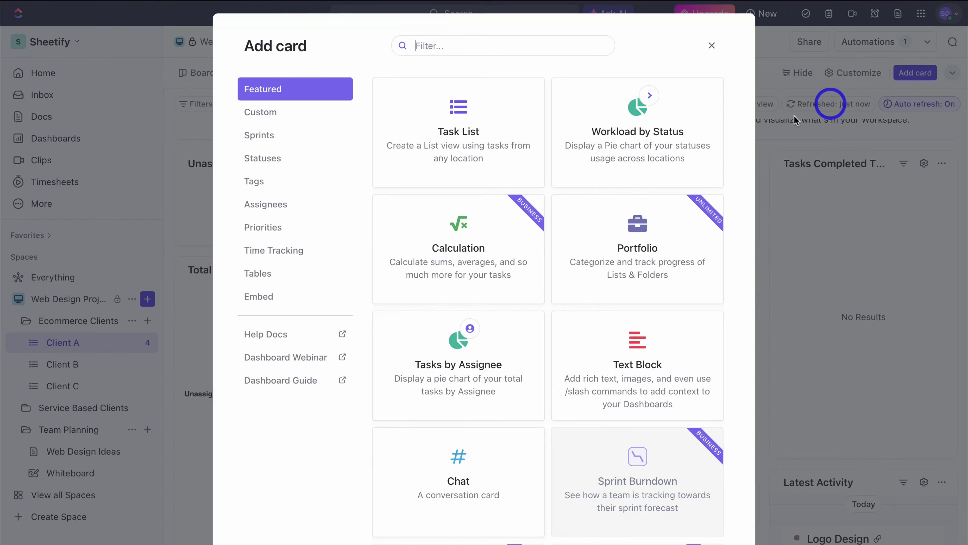
{"action": "scroll", "coordinate": [467, 172], "scroll_direction": "down", "scroll_amount": 2}
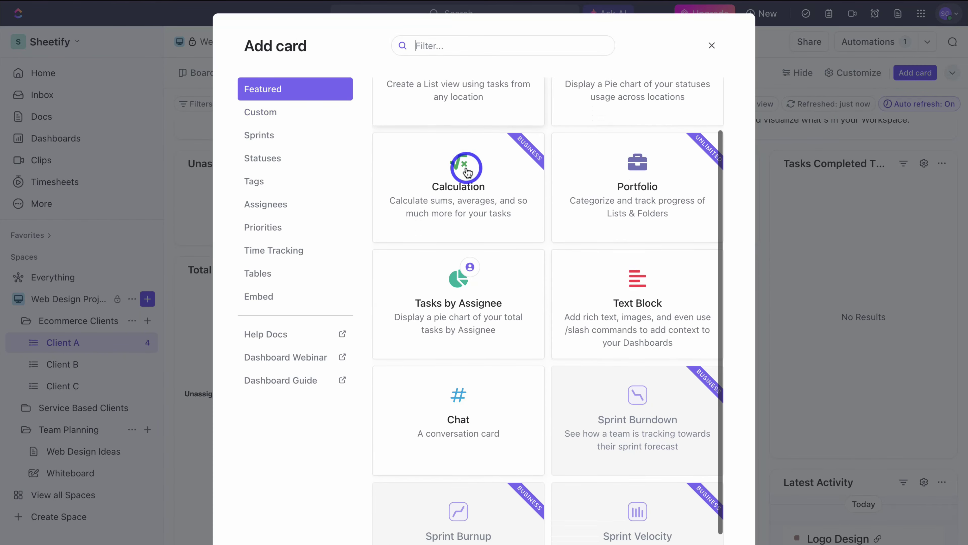
{"action": "scroll", "coordinate": [467, 172], "scroll_direction": "down", "scroll_amount": 1}
{"action": "left_click", "coordinate": [287, 250]}
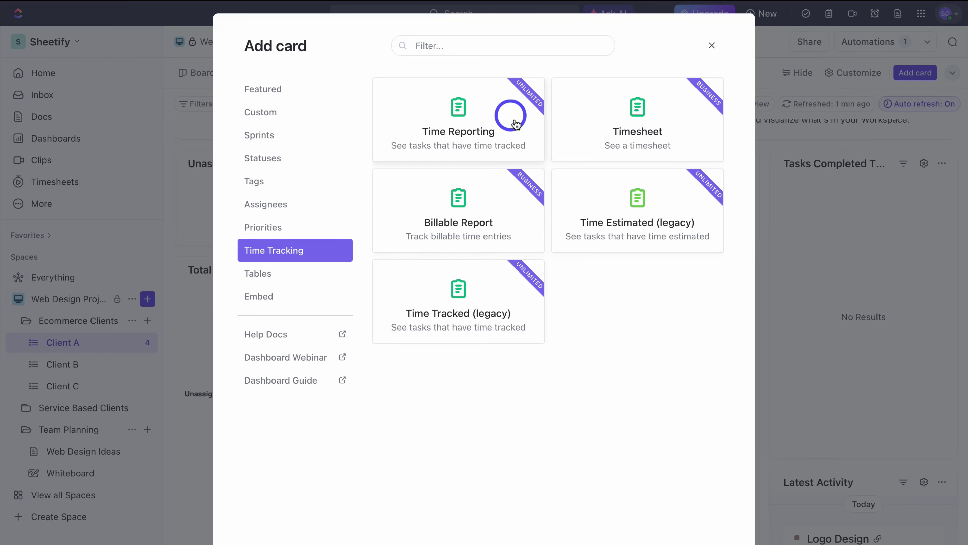
{"action": "left_click", "coordinate": [712, 46]}
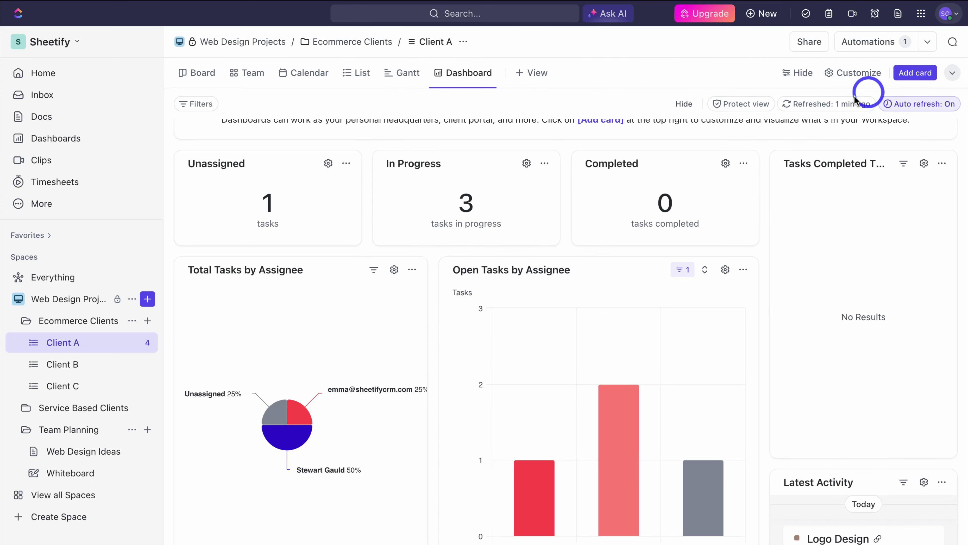
{"action": "scroll", "coordinate": [656, 168], "scroll_direction": "down", "scroll_amount": 5}
{"action": "scroll", "coordinate": [655, 168], "scroll_direction": "down", "scroll_amount": 6}
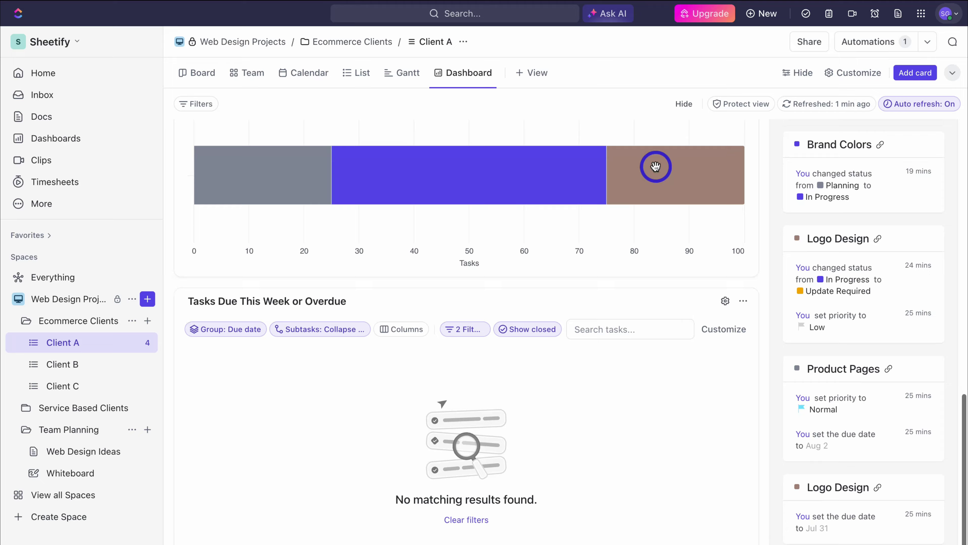
{"action": "scroll", "coordinate": [655, 168], "scroll_direction": "up", "scroll_amount": 12}
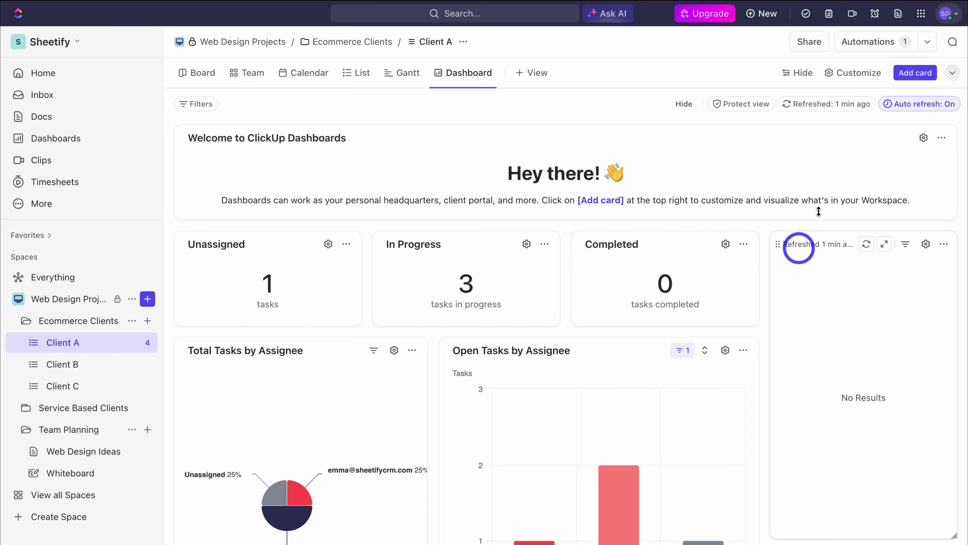
Step: Try the My Tasks and Notepad top-bar tools, closing each afterward
{"action": "left_click", "coordinate": [806, 15]}
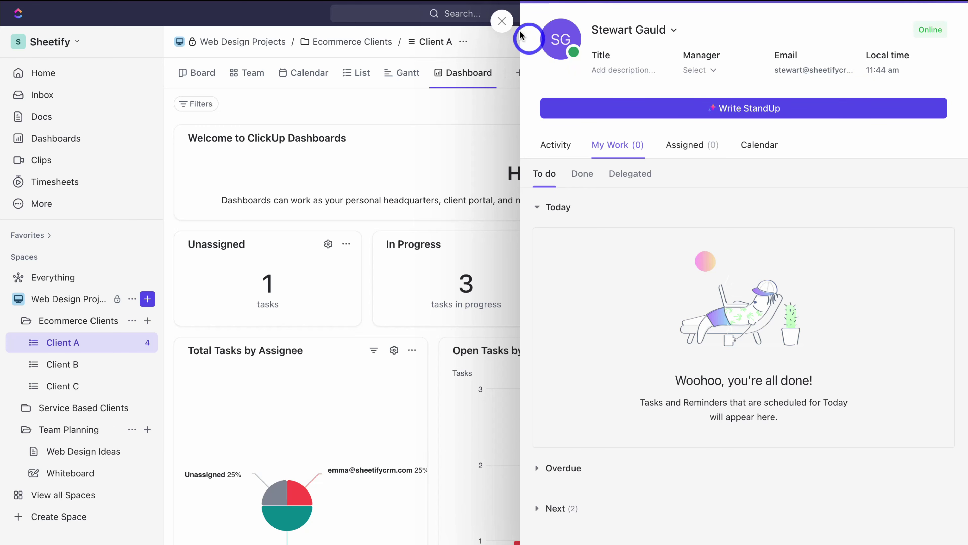
{"action": "left_click", "coordinate": [501, 21]}
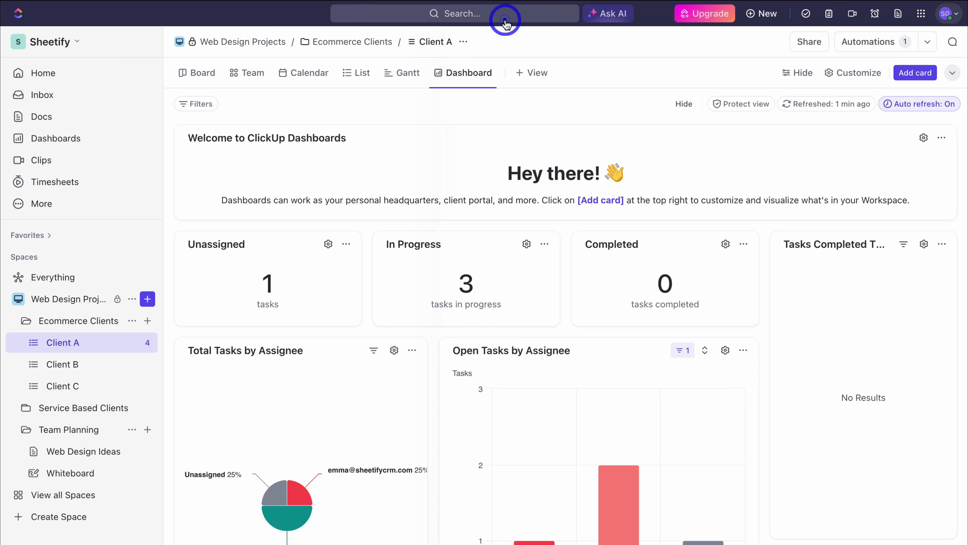
{"action": "left_click", "coordinate": [830, 15]}
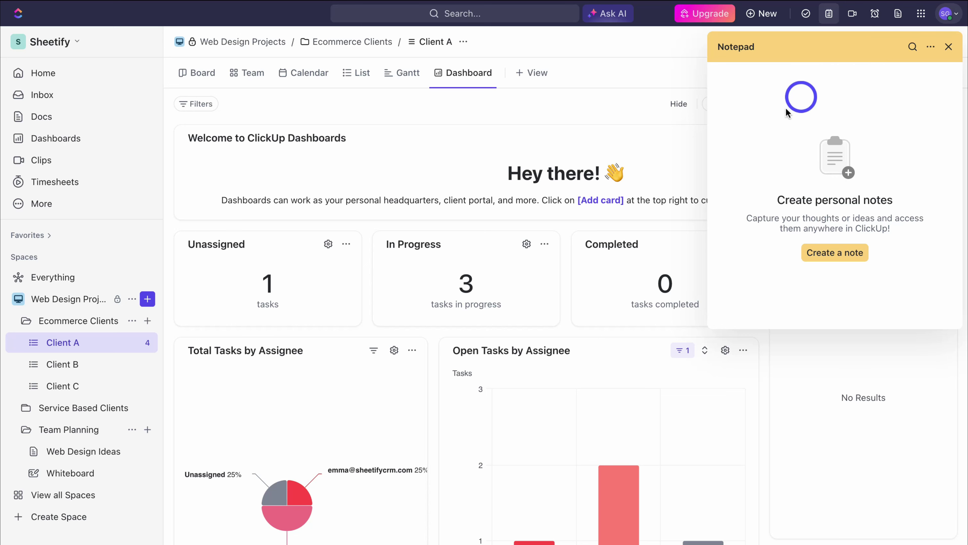
{"action": "left_click", "coordinate": [833, 253]}
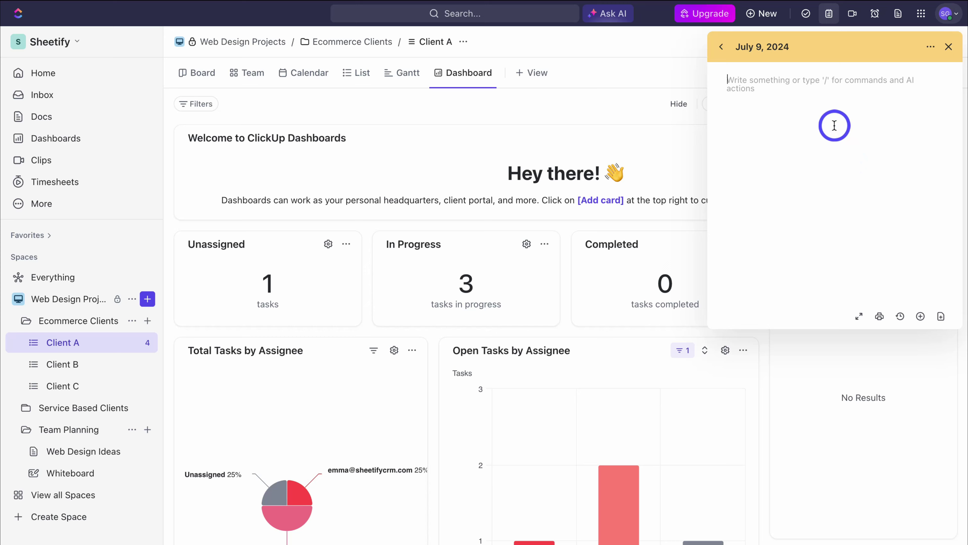
{"action": "left_click", "coordinate": [949, 46]}
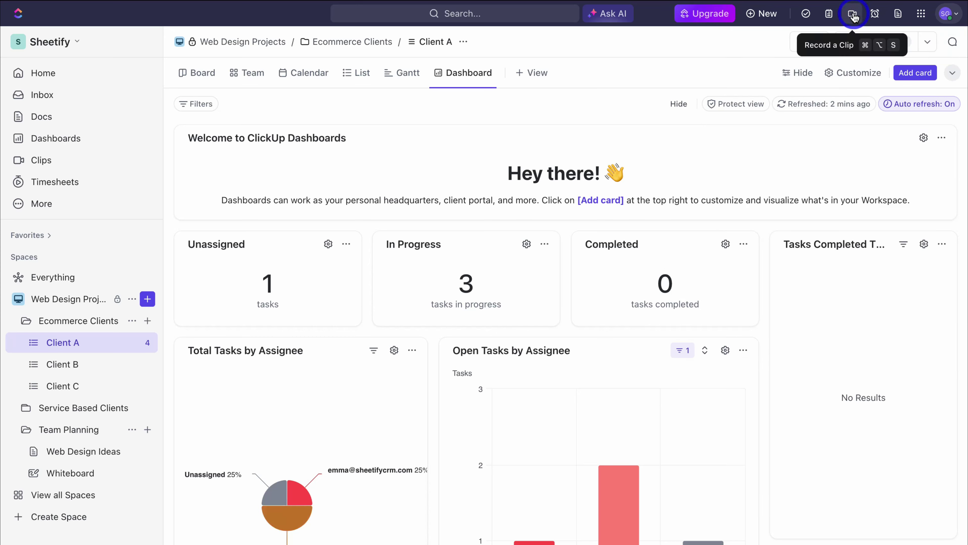
Step: Check the Record a Clip and Create a Reminder tools, then bring up the Quick Action Menu
{"action": "left_click", "coordinate": [853, 15]}
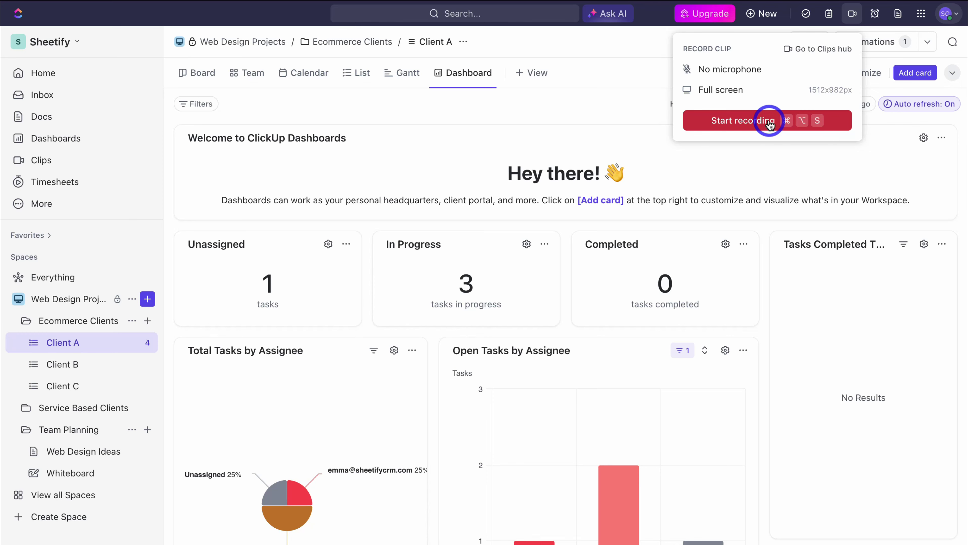
{"action": "left_click", "coordinate": [877, 15]}
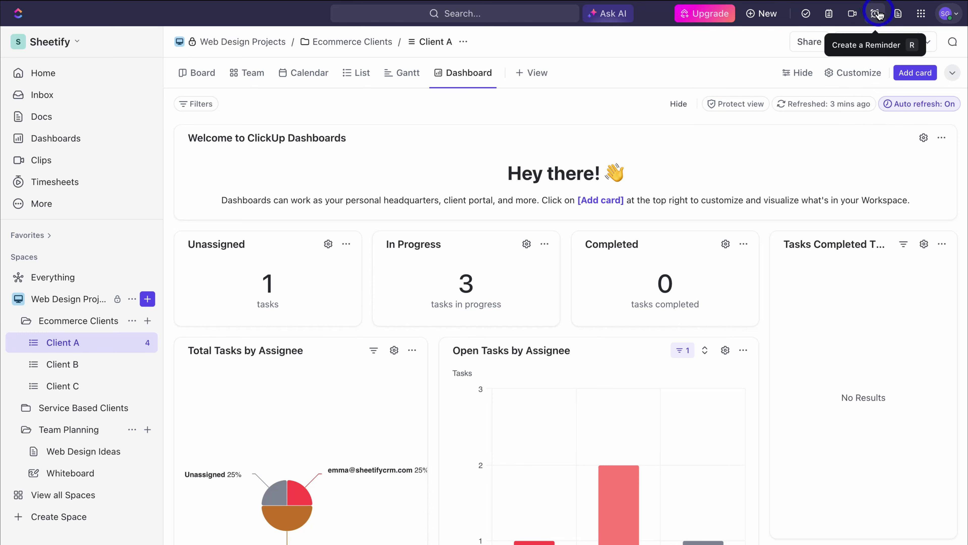
{"action": "left_click", "coordinate": [875, 16]}
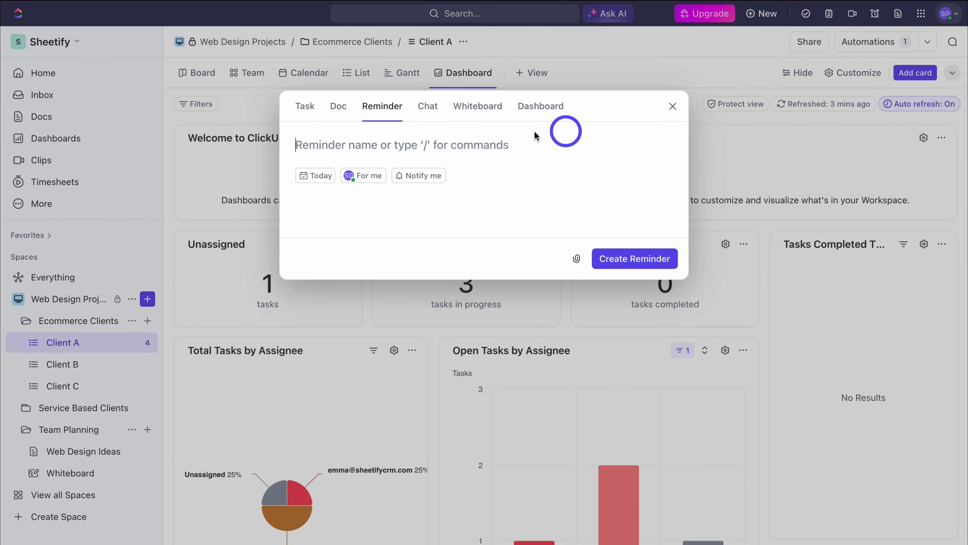
{"action": "left_click", "coordinate": [672, 106]}
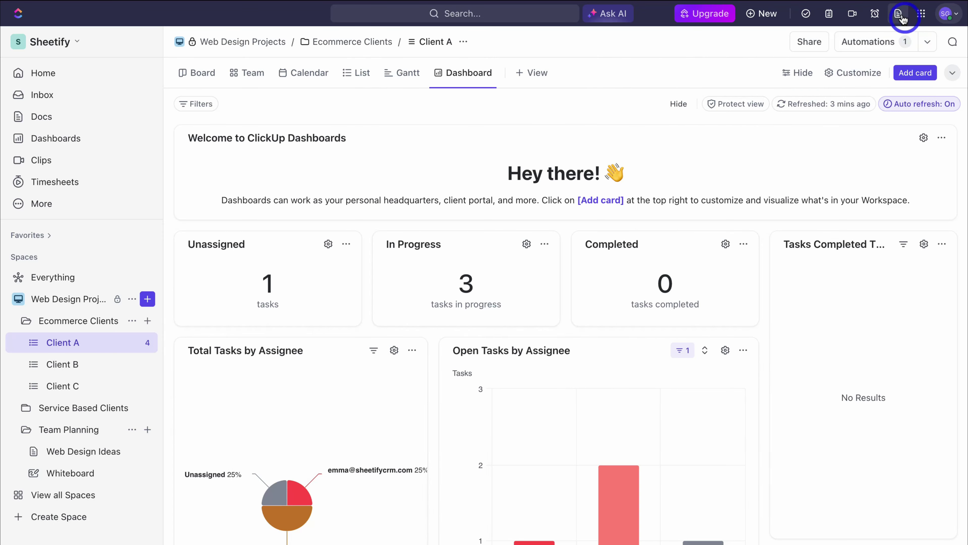
{"action": "left_click", "coordinate": [919, 14]}
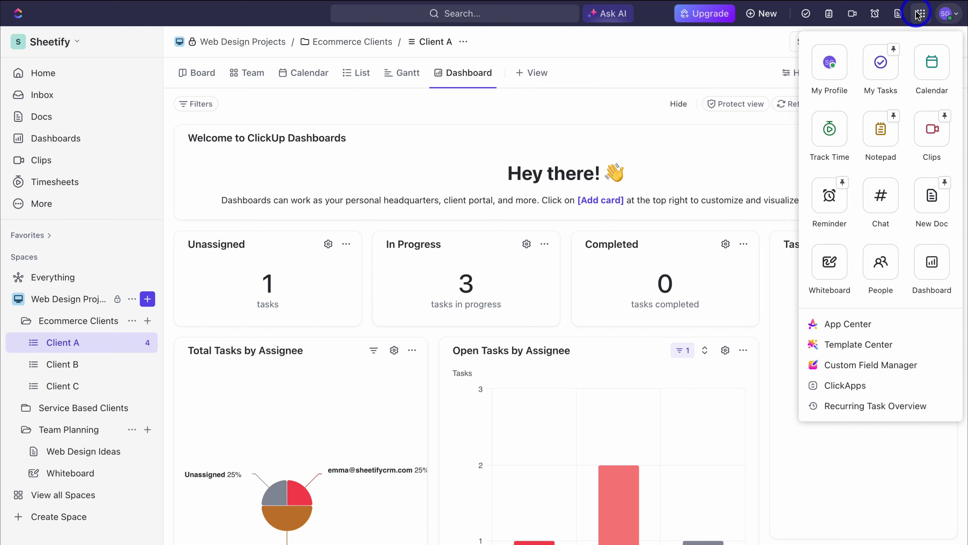
Step: Scroll through All Apps in the App Center, close it, and bring up ClickUp Brain
{"action": "left_click", "coordinate": [899, 329]}
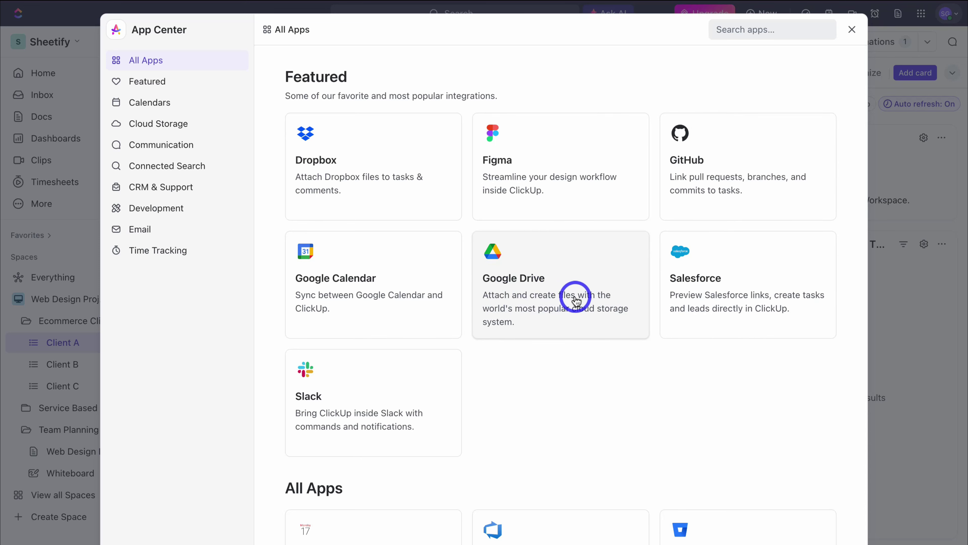
{"action": "scroll", "coordinate": [573, 301], "scroll_direction": "down", "scroll_amount": 3}
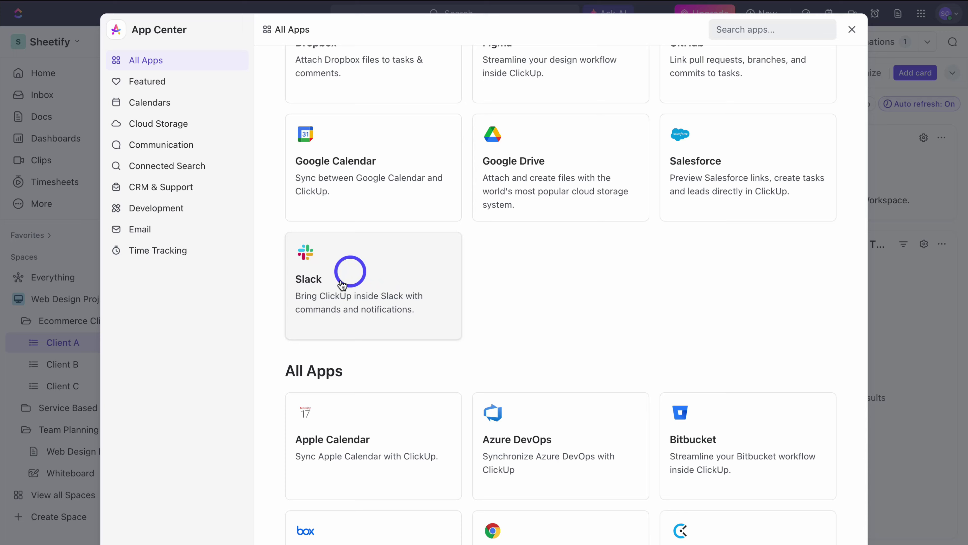
{"action": "scroll", "coordinate": [543, 305], "scroll_direction": "down", "scroll_amount": 8}
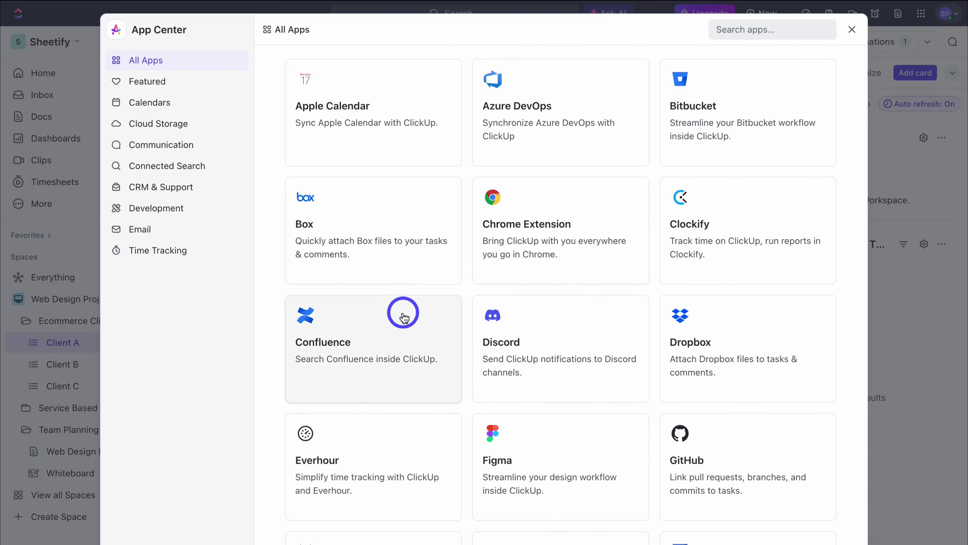
{"action": "scroll", "coordinate": [402, 310], "scroll_direction": "down", "scroll_amount": 3}
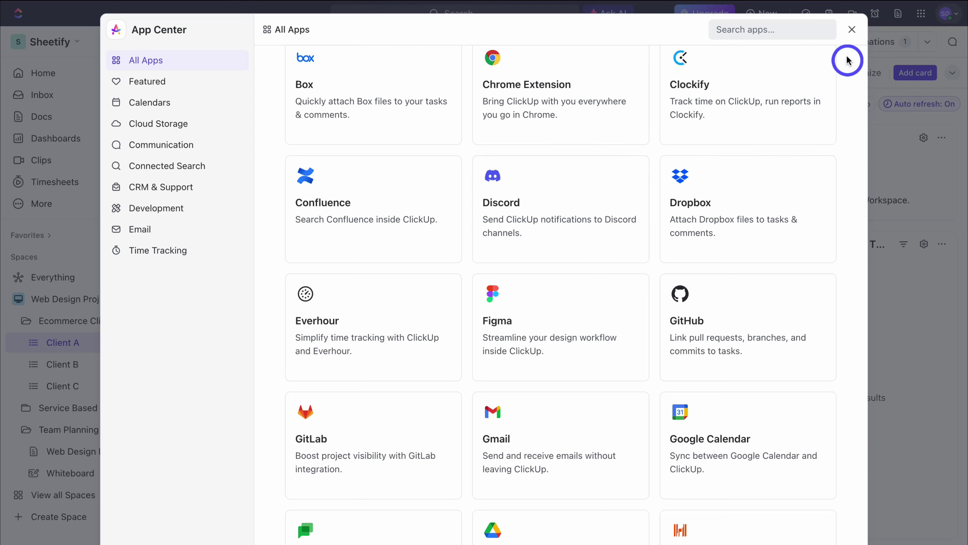
{"action": "left_click", "coordinate": [852, 30]}
{"action": "left_click", "coordinate": [612, 15]}
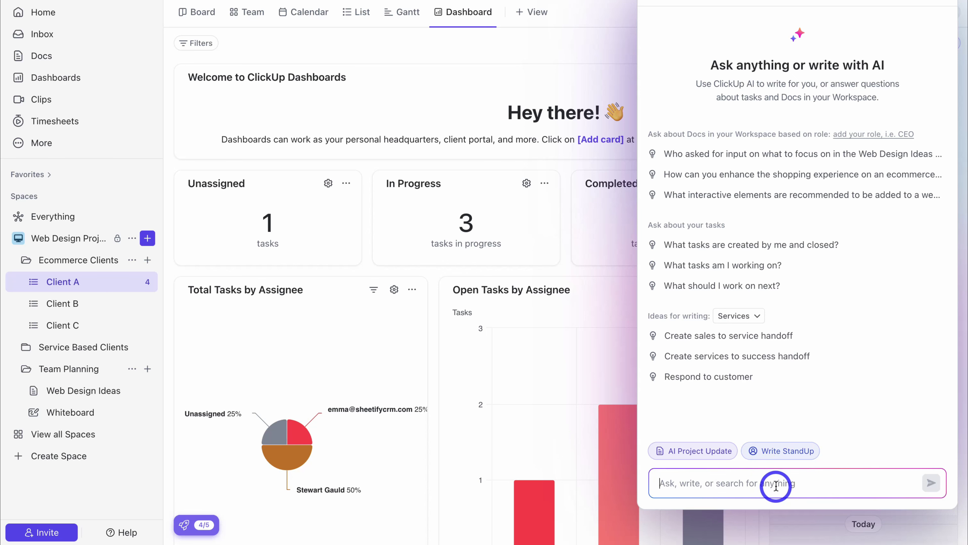
Step: Close the ClickUp Brain panel and go to the Home page
{"action": "left_click", "coordinate": [938, 49]}
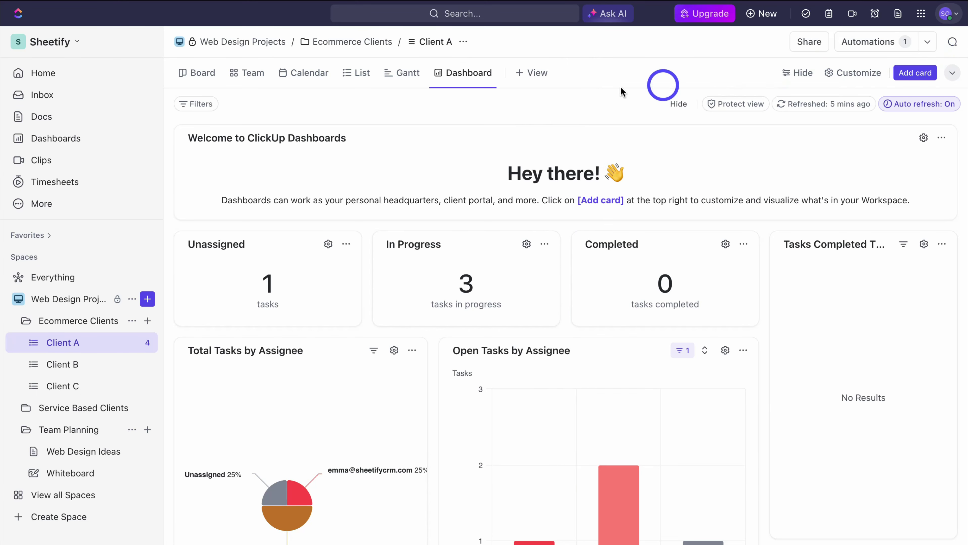
{"action": "left_click", "coordinate": [79, 74]}
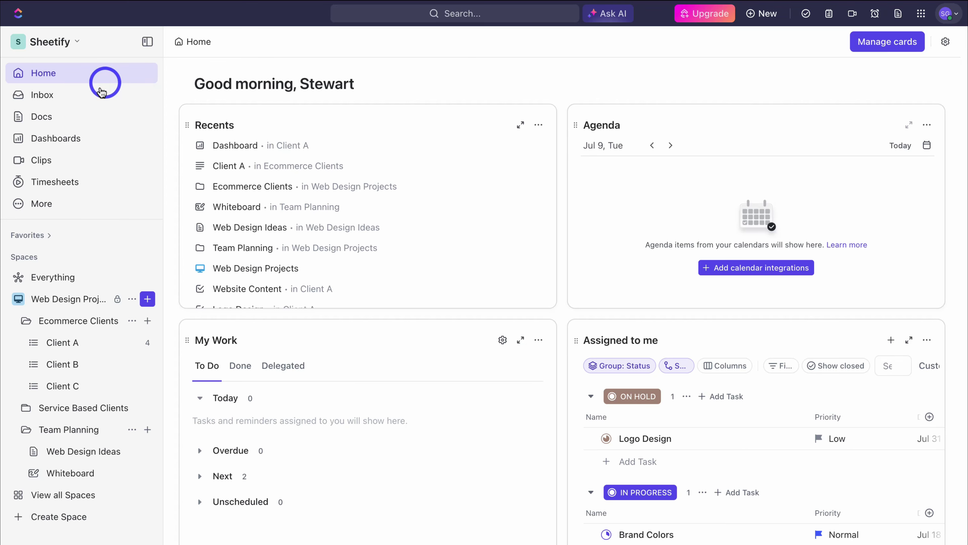
Step: Visit the Inbox and start a new Chat, discarding it unsaved
{"action": "left_click", "coordinate": [96, 96]}
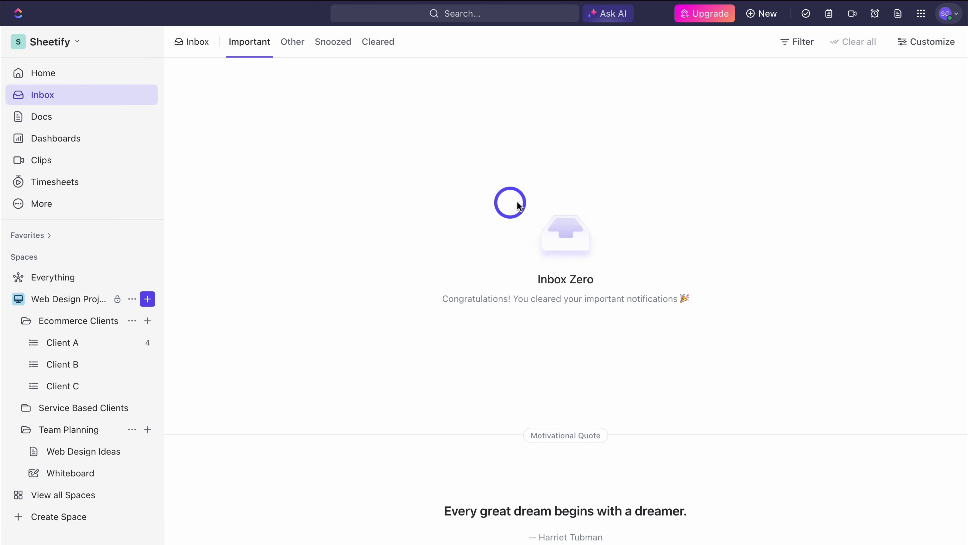
{"action": "left_click", "coordinate": [763, 14]}
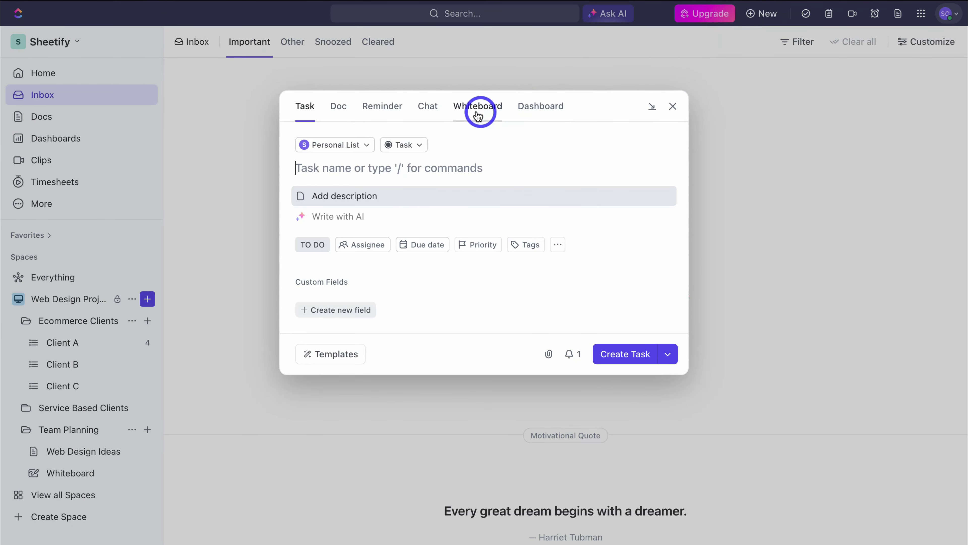
{"action": "left_click", "coordinate": [427, 106]}
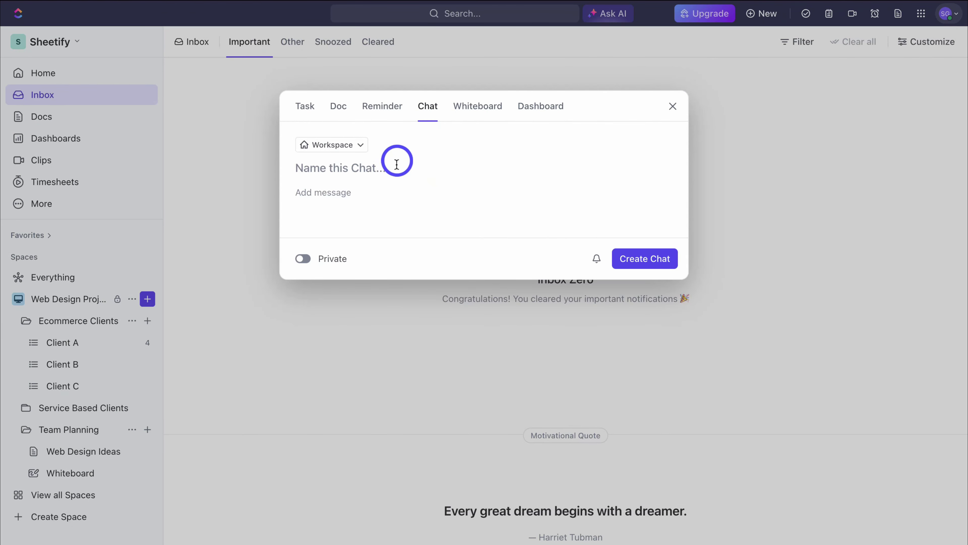
{"action": "left_click", "coordinate": [673, 106]}
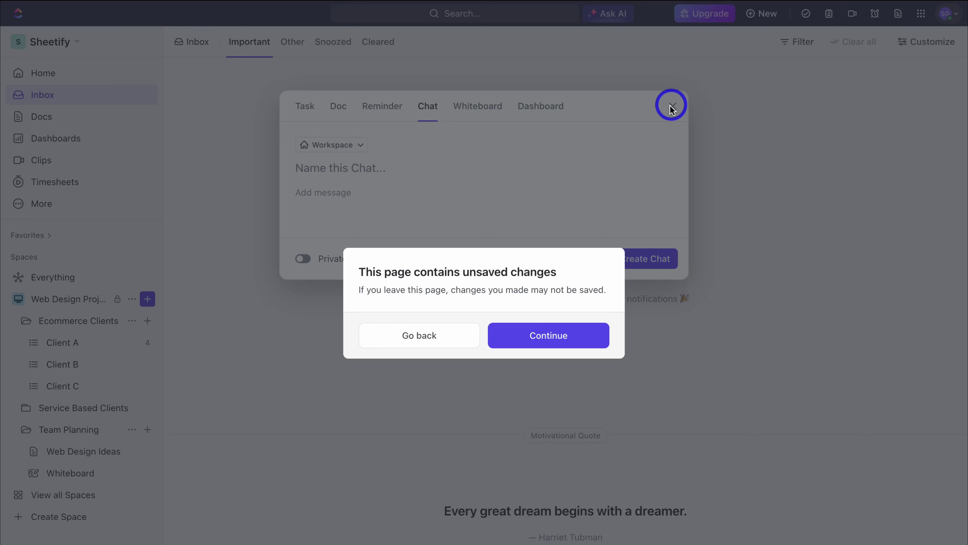
{"action": "left_click", "coordinate": [586, 330]}
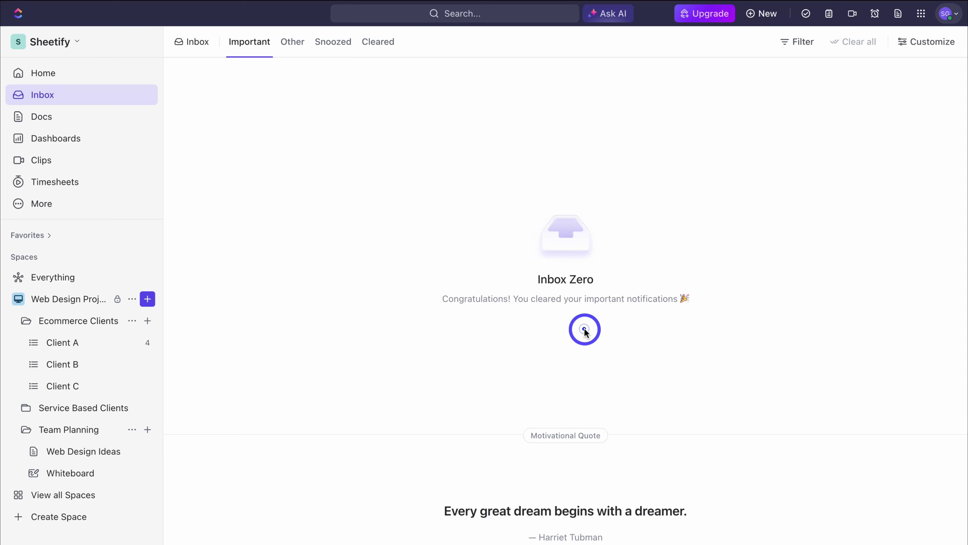
Step: Visit Docs, Dashboards and Clips, ending on the empty Jul 7 – Jul 13 timesheet
{"action": "left_click", "coordinate": [92, 121]}
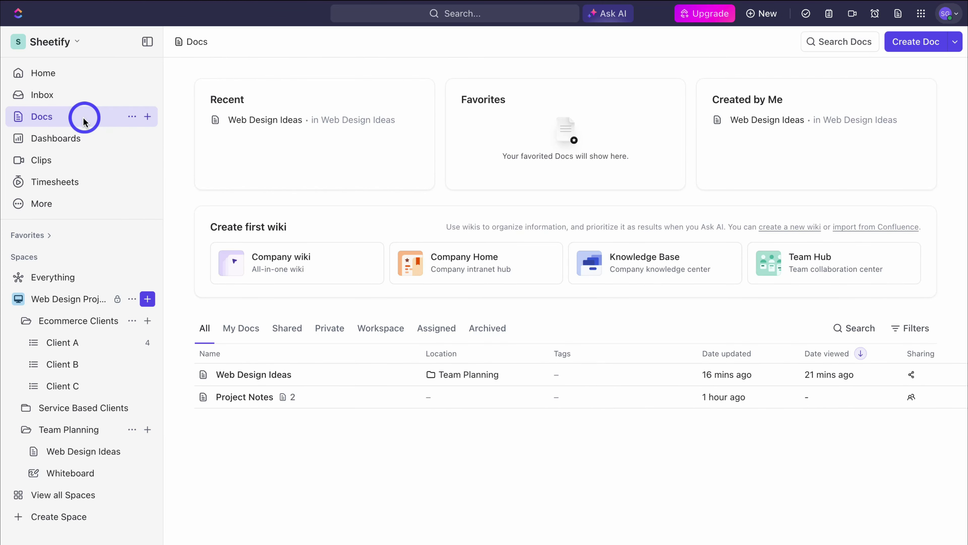
{"action": "left_click", "coordinate": [81, 137]}
{"action": "left_click", "coordinate": [82, 162]}
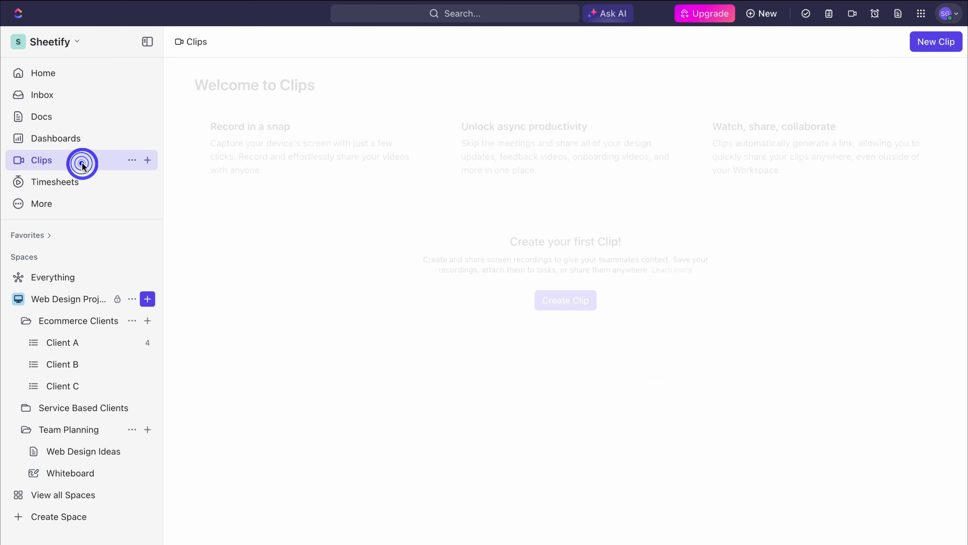
{"action": "left_click", "coordinate": [91, 183]}
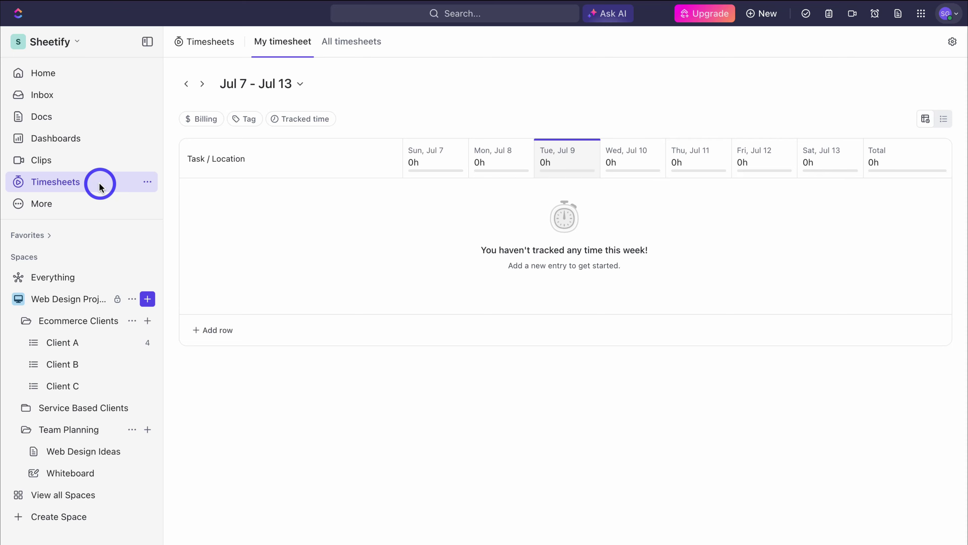
Step: Scroll through the Space templates in the Template Center, close it unused, and return Home
{"action": "mouse_move", "coordinate": [90, 254]}
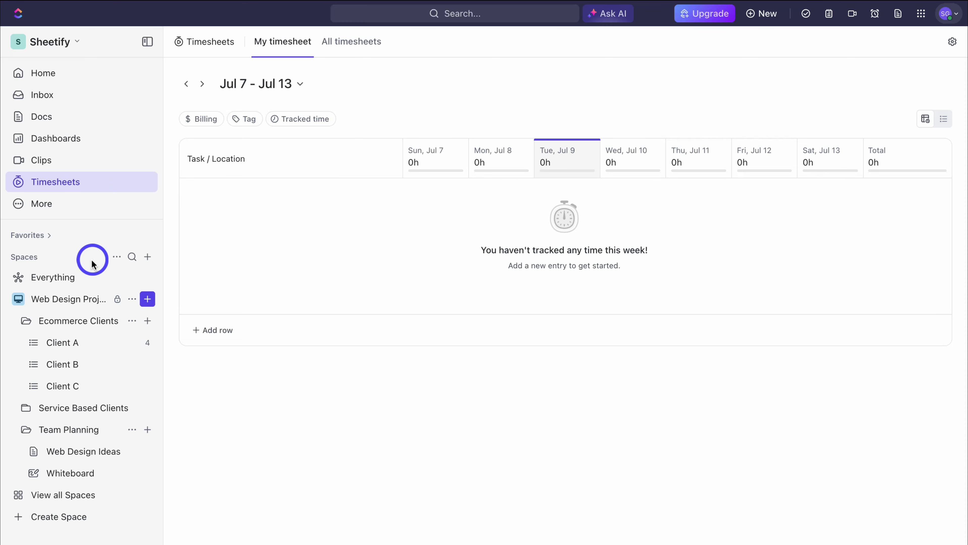
{"action": "left_click", "coordinate": [147, 257]}
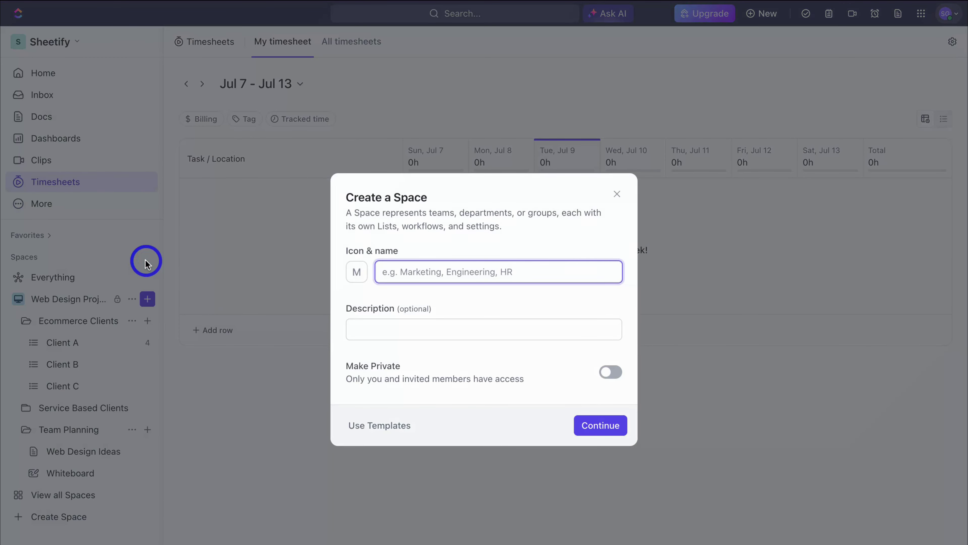
{"action": "left_click", "coordinate": [389, 424]}
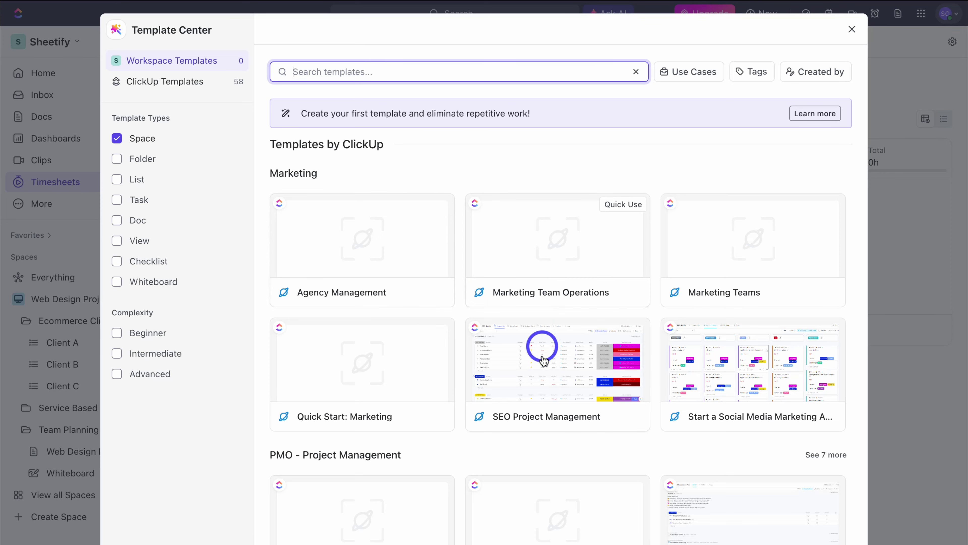
{"action": "scroll", "coordinate": [538, 243], "scroll_direction": "down", "scroll_amount": 5}
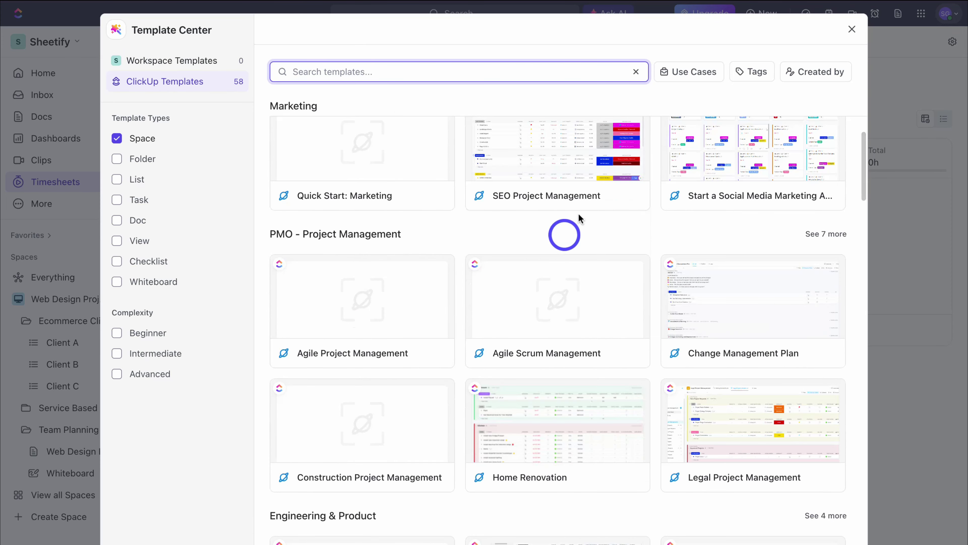
{"action": "scroll", "coordinate": [596, 302], "scroll_direction": "down", "scroll_amount": 2}
{"action": "scroll", "coordinate": [724, 303], "scroll_direction": "down", "scroll_amount": 3}
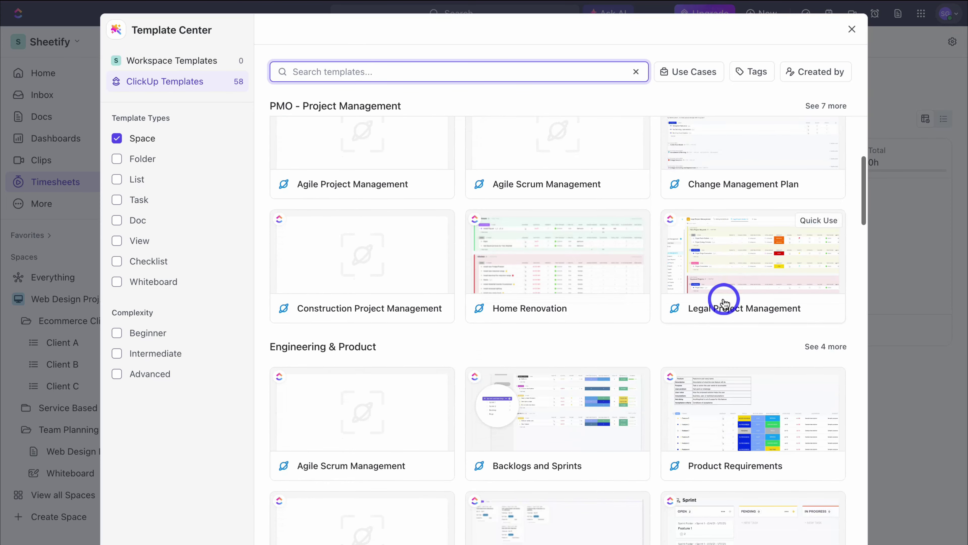
{"action": "scroll", "coordinate": [724, 304], "scroll_direction": "down", "scroll_amount": 3}
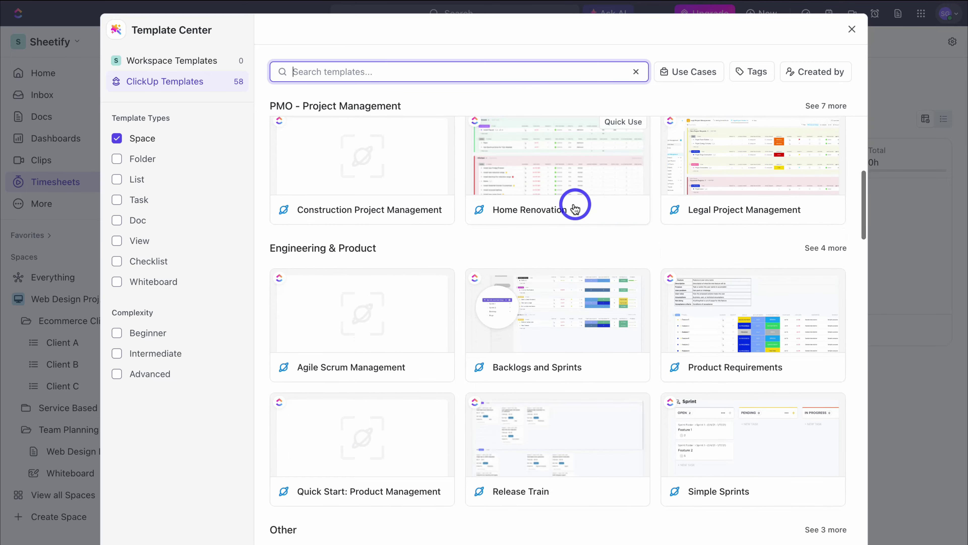
{"action": "scroll", "coordinate": [572, 205], "scroll_direction": "down", "scroll_amount": 8}
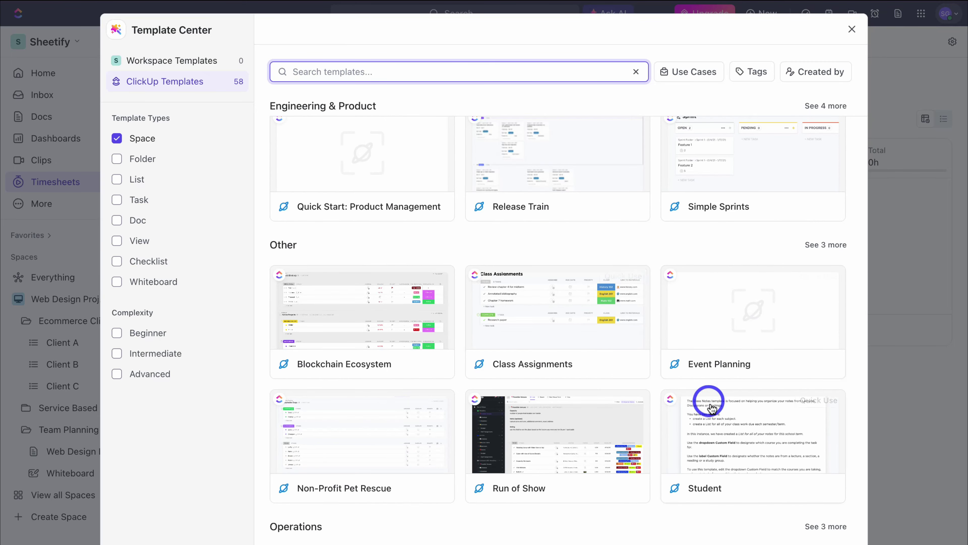
{"action": "scroll", "coordinate": [724, 432], "scroll_direction": "down", "scroll_amount": 10}
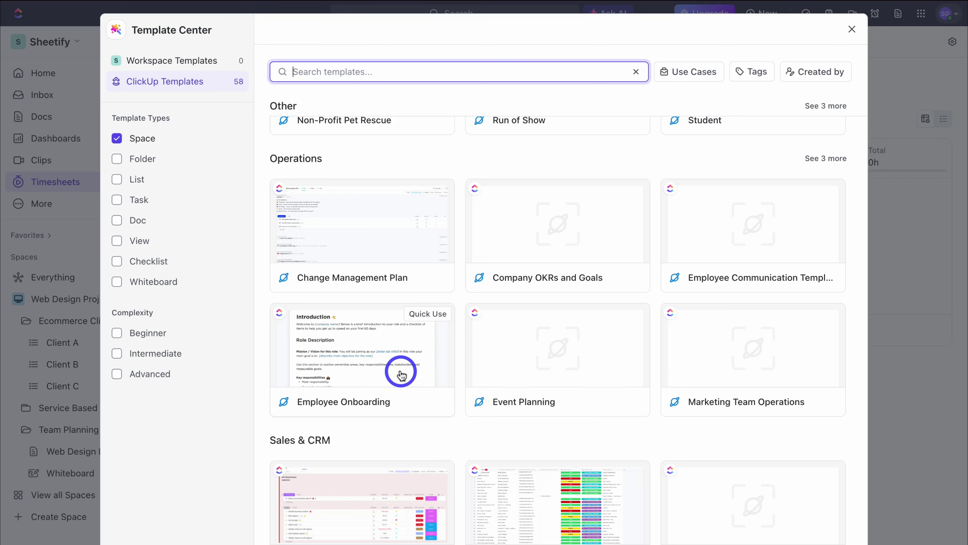
{"action": "scroll", "coordinate": [400, 373], "scroll_direction": "down", "scroll_amount": 2}
{"action": "scroll", "coordinate": [400, 373], "scroll_direction": "down", "scroll_amount": 3}
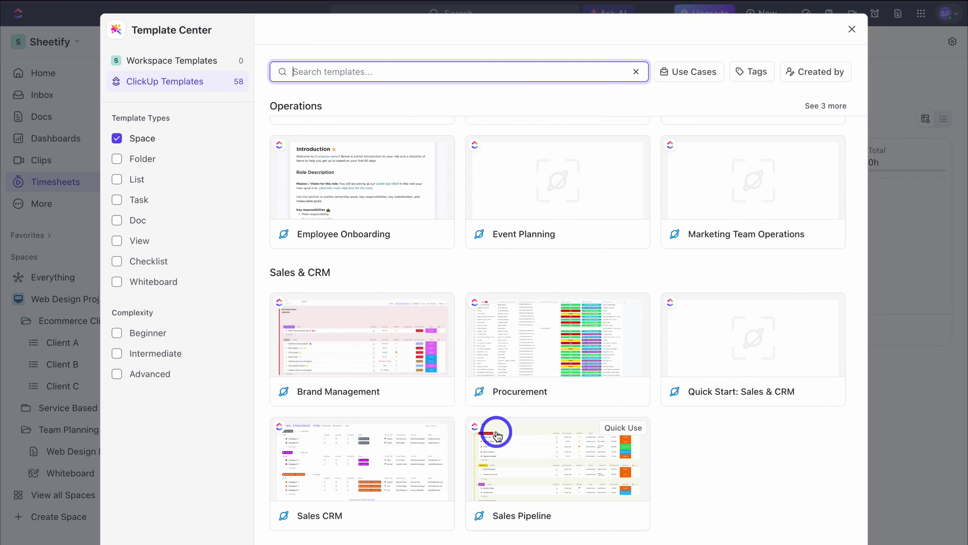
{"action": "scroll", "coordinate": [401, 342], "scroll_direction": "down", "scroll_amount": 2}
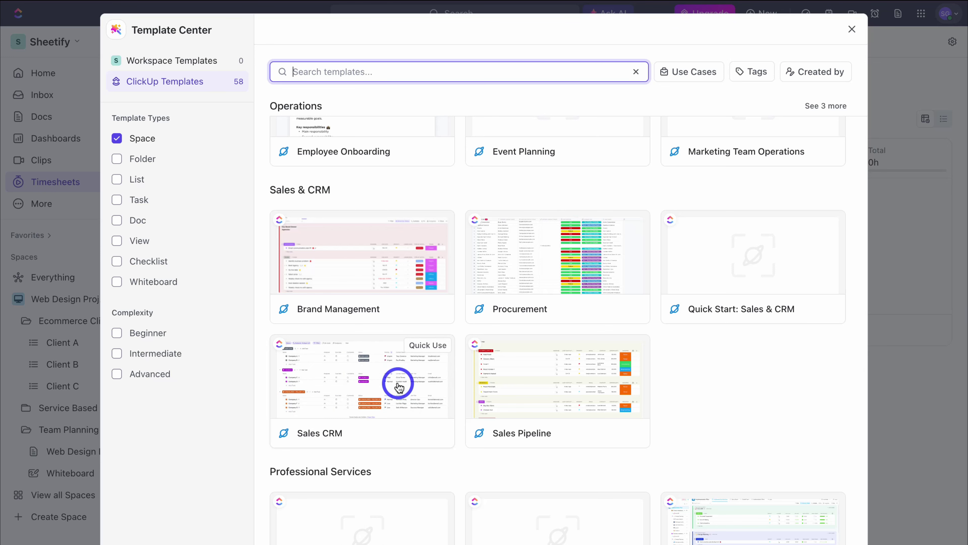
{"action": "scroll", "coordinate": [398, 386], "scroll_direction": "down", "scroll_amount": 8}
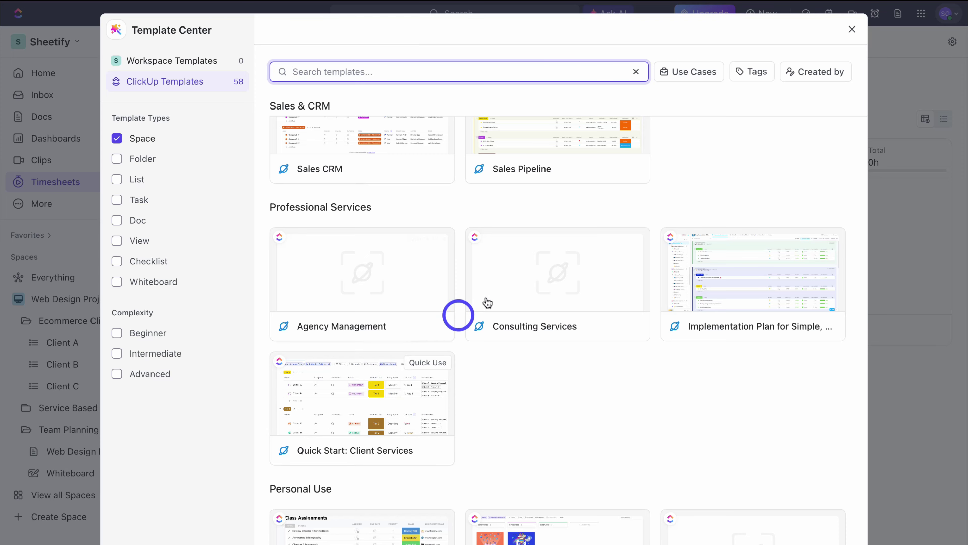
{"action": "left_click", "coordinate": [851, 30]}
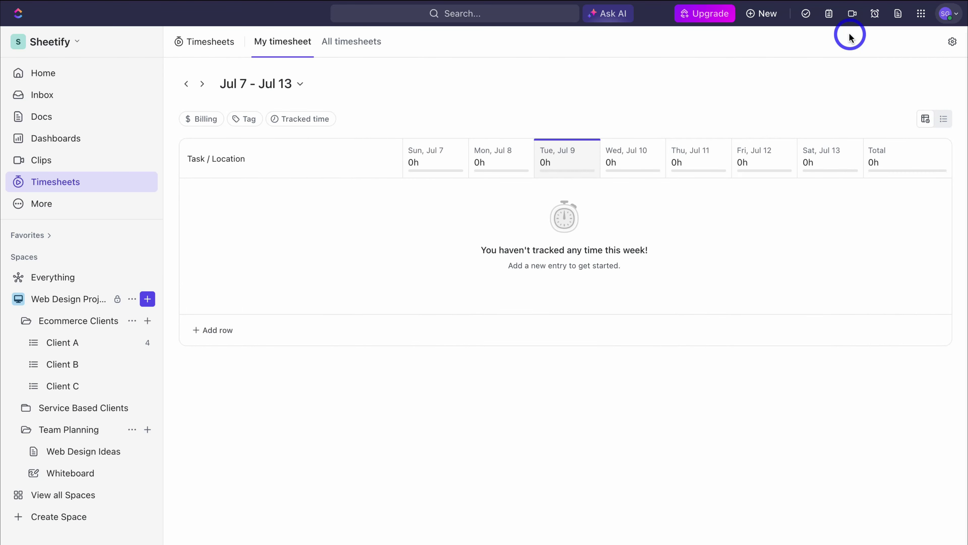
{"action": "left_click", "coordinate": [100, 73]}
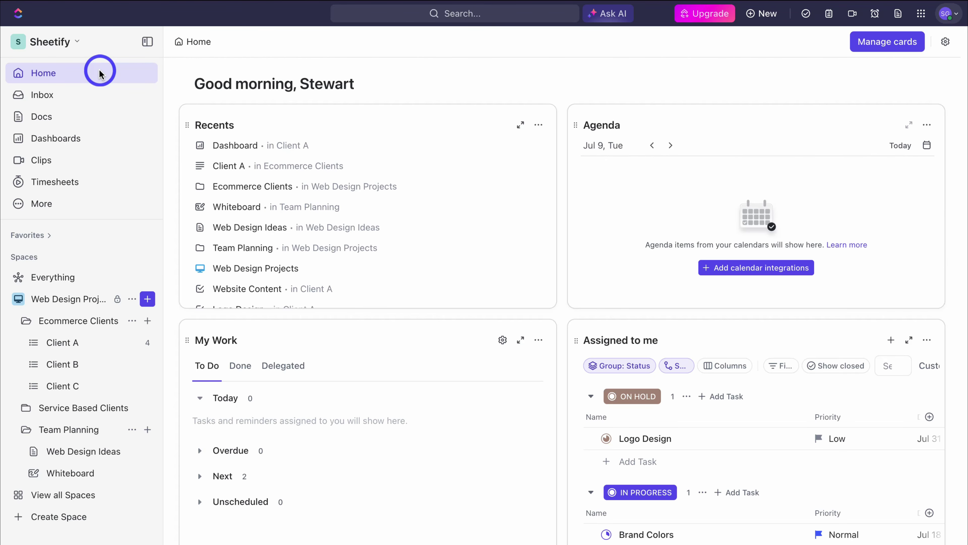